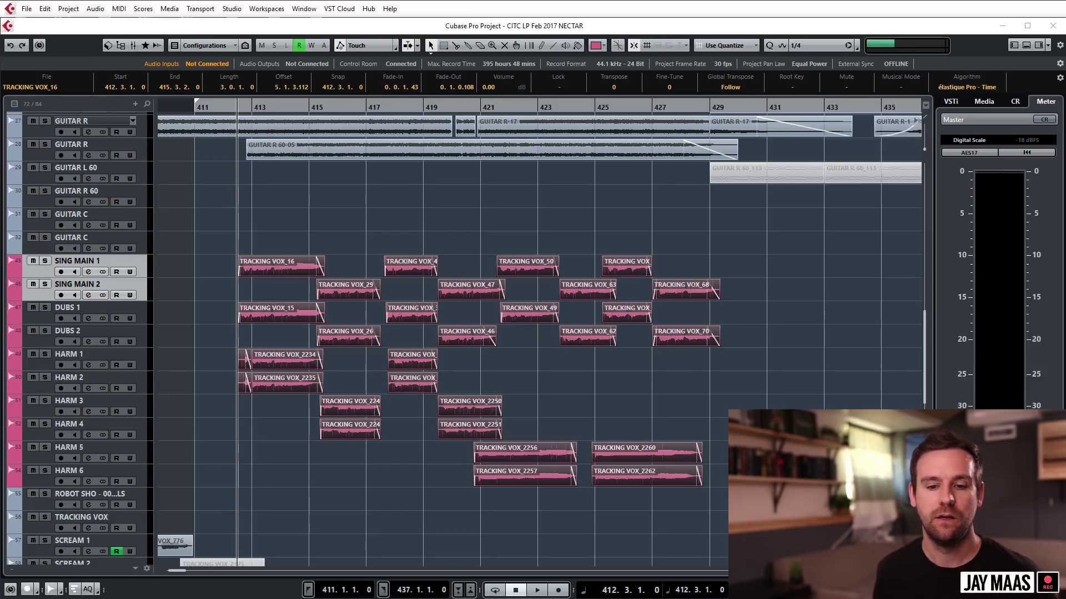
Examine the clip layout on the SING MAIN, DUBS and HARM vocal tracks from bar 411 onwards
drag(239, 233, 727, 533)
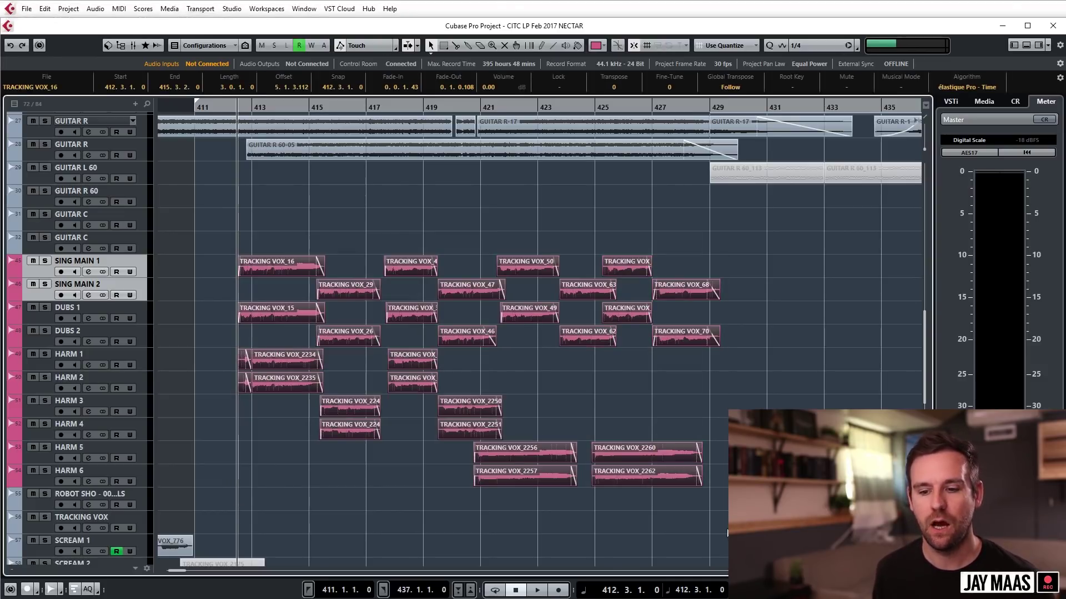
click(397, 234)
click(91, 314)
shift+click(95, 330)
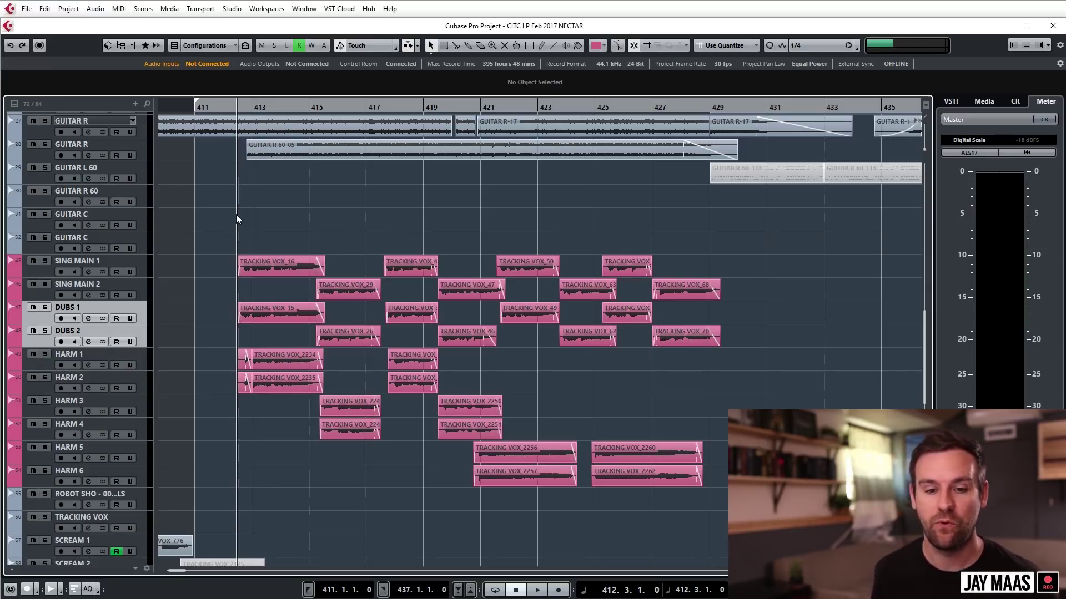
ctrl+scroll(284, 349, up, 6)
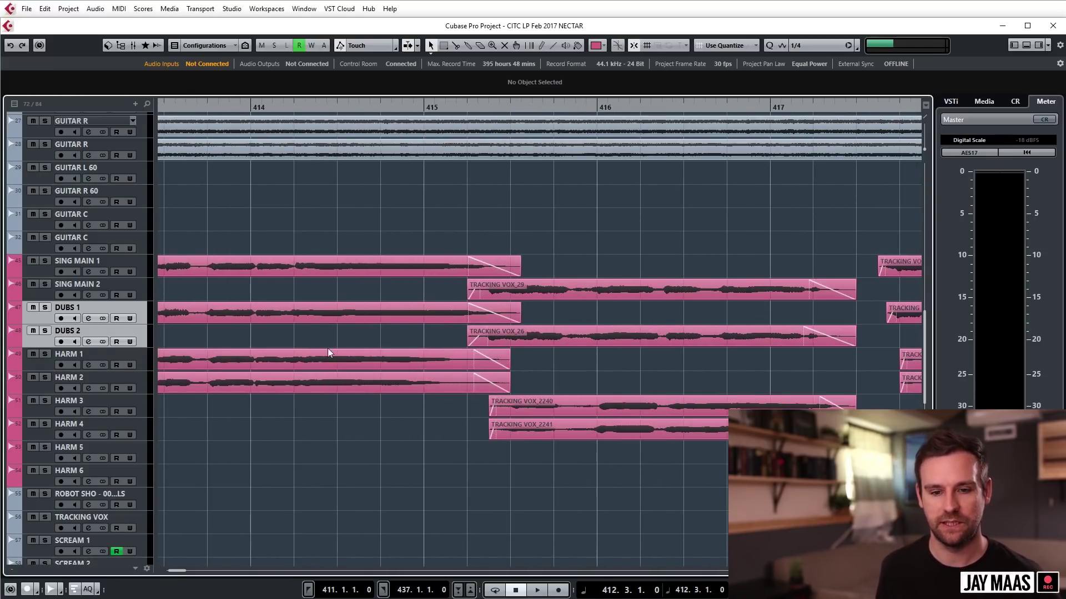
ctrl+scroll(328, 348, down, 3)
ctrl+scroll(458, 300, up, 4)
ctrl+scroll(454, 299, down, 4)
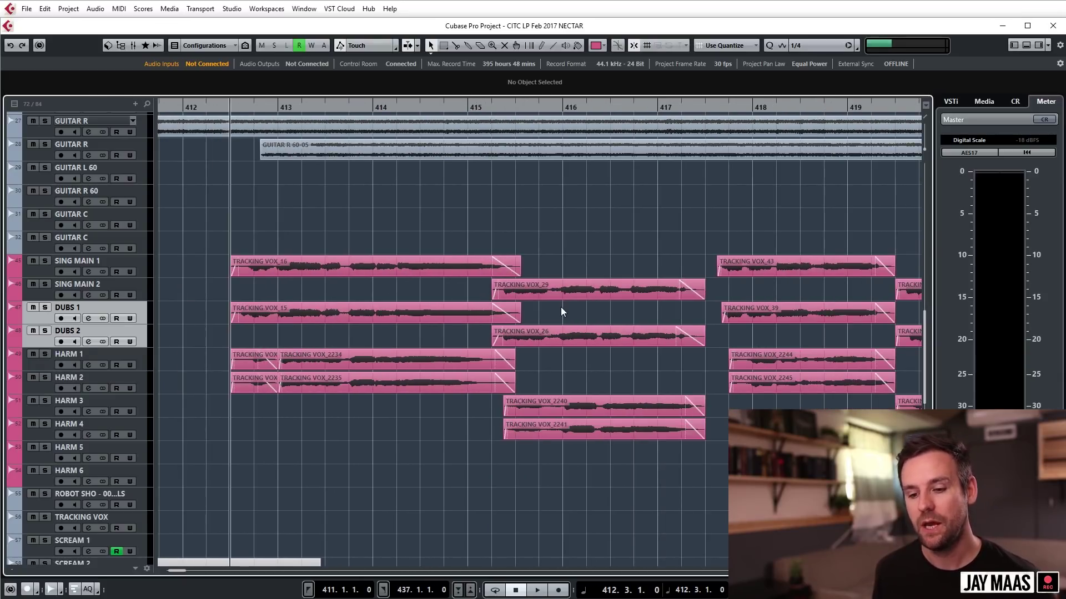
ctrl+scroll(507, 312, down, 2)
scroll(507, 312, right, 3)
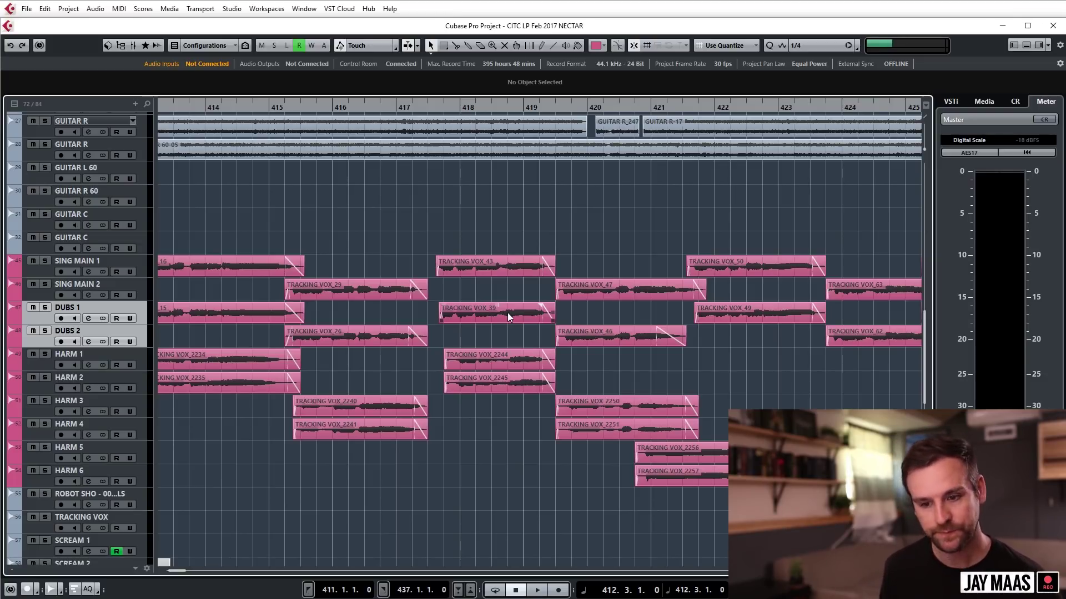
View the whole vocal section at once, from SING MAIN 1 down to HARM 6
key(g)
key(g)
key(g)
key(g)
drag(314, 237, 742, 534)
click(279, 213)
scroll(268, 242, down, 1)
drag(268, 243, 708, 496)
click(346, 201)
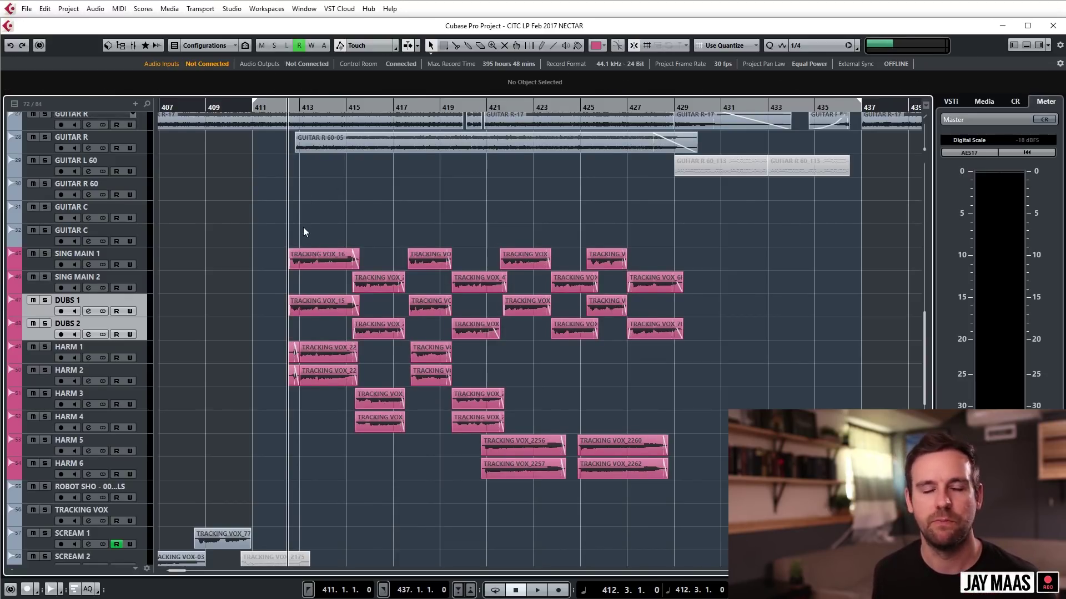
Locate the Nectar Vocals group track and return to the vocal tracks
scroll(301, 229, up, 3)
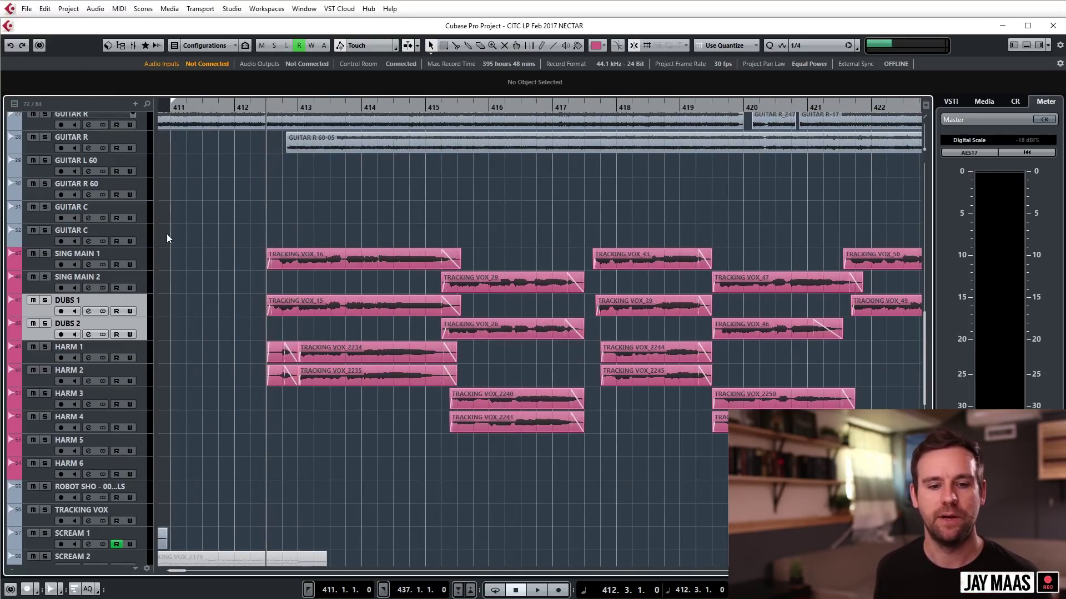
scroll(233, 255, down, 12)
click(96, 434)
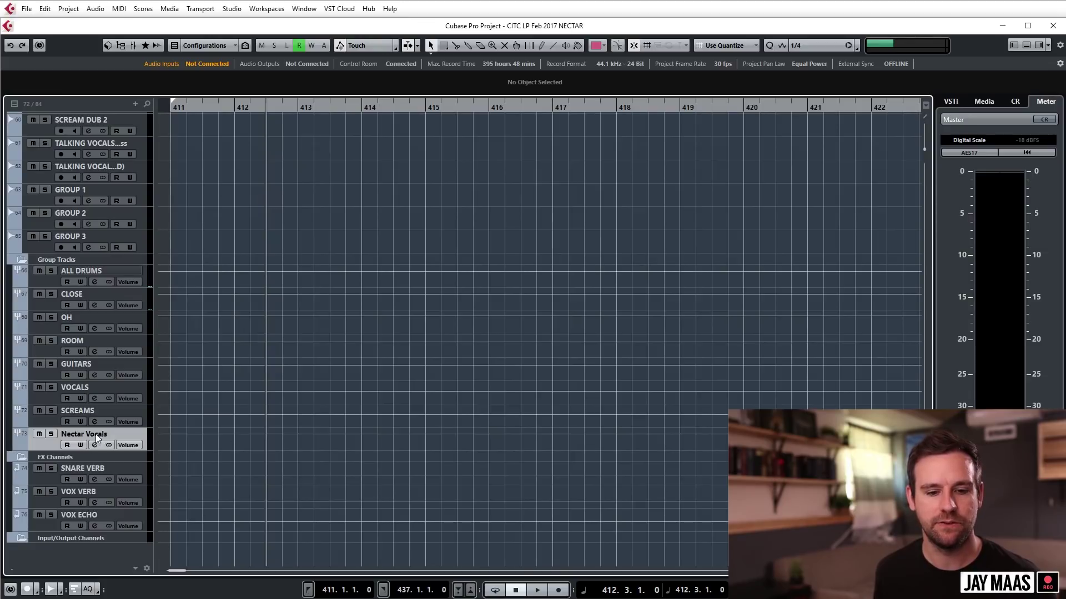
scroll(274, 388, up, 12)
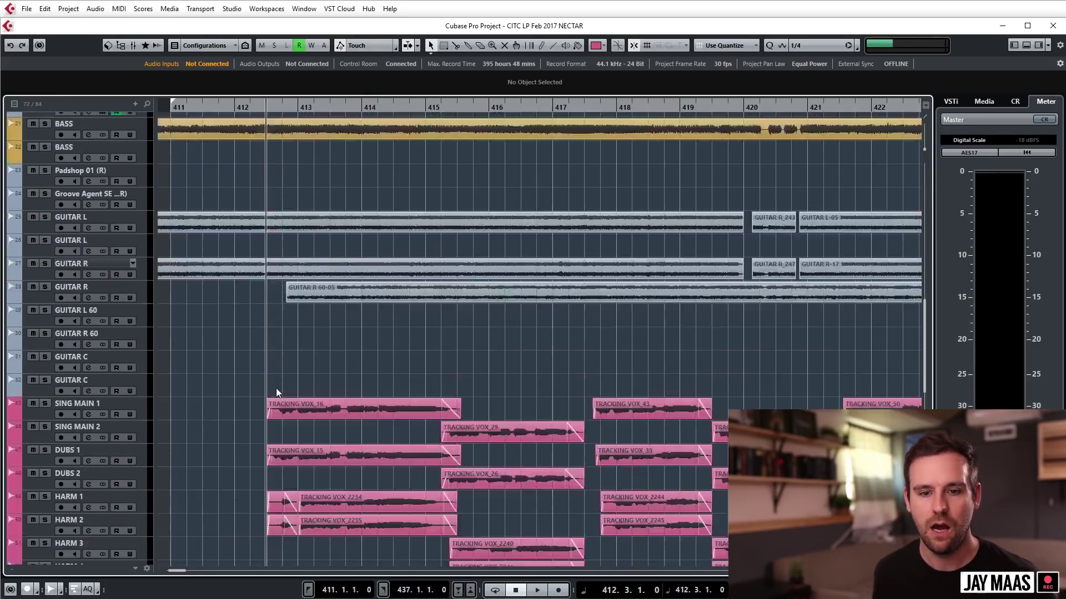
scroll(280, 378, down, 2)
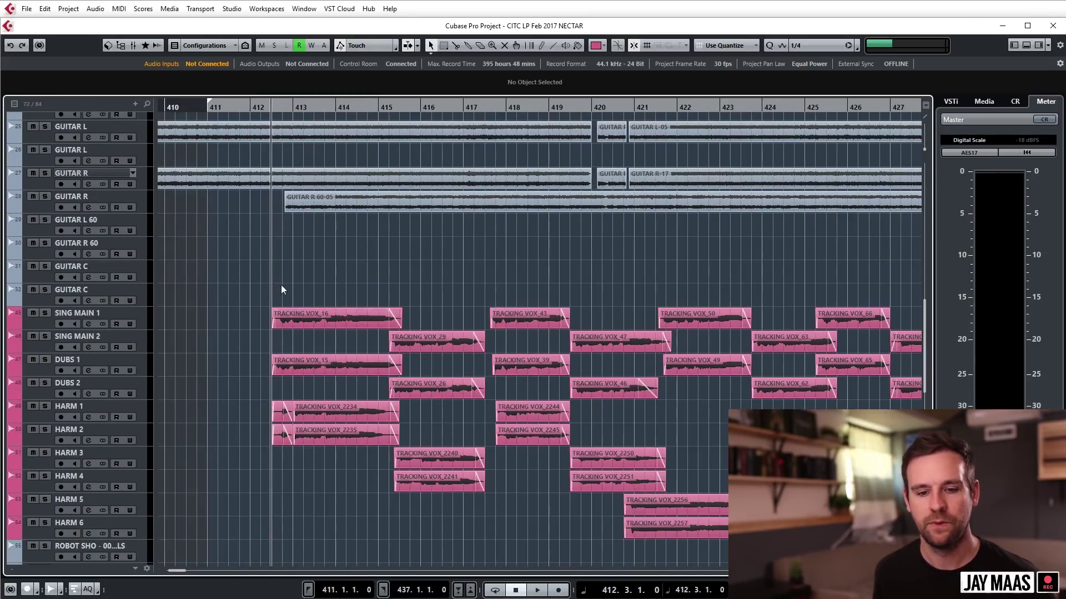
Play the vocal section in the full mix from bar 411 and stop after the last vocal clips
click(250, 107)
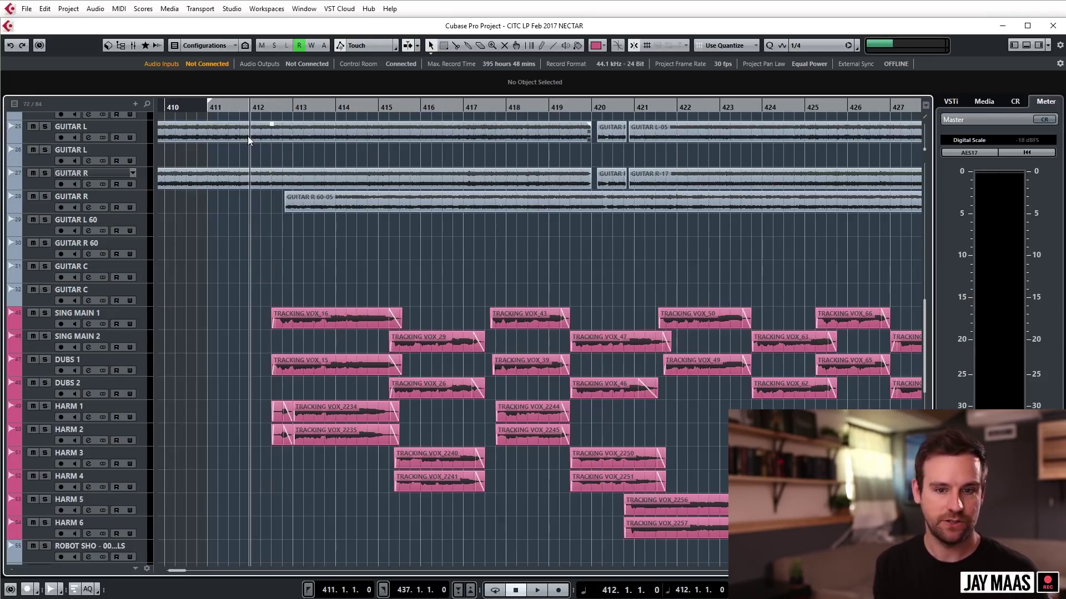
scroll(372, 208, left, 4)
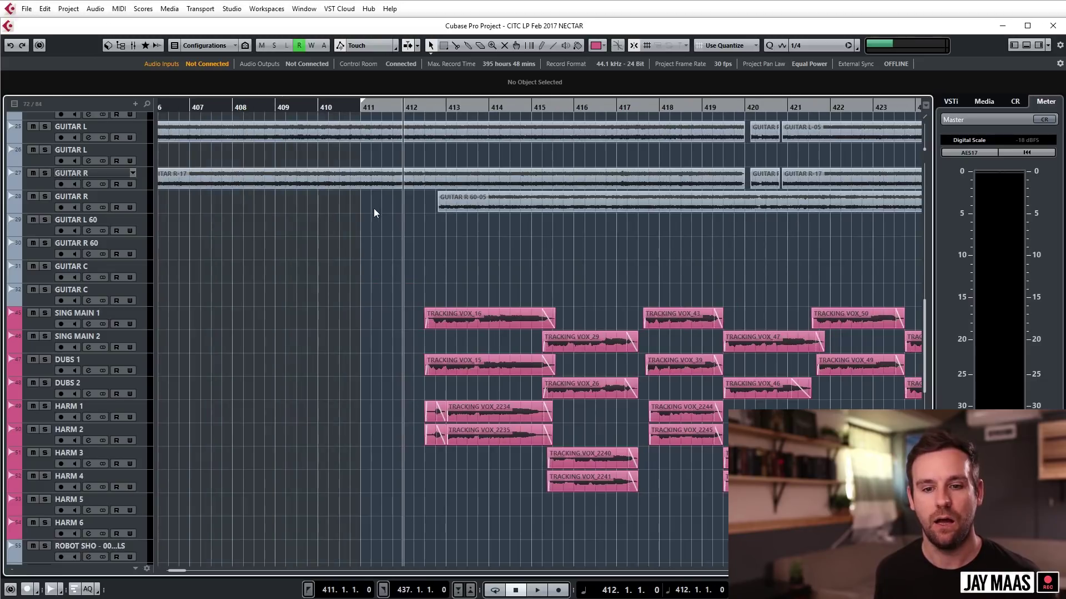
scroll(402, 216, up, 3)
scroll(371, 159, down, 5)
click(357, 107)
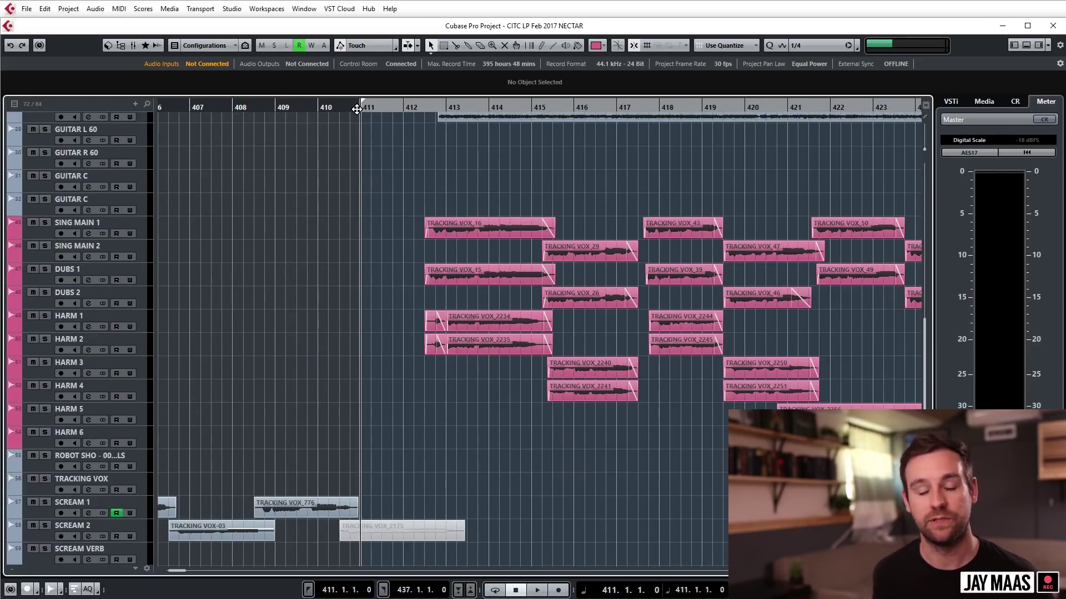
key(space)
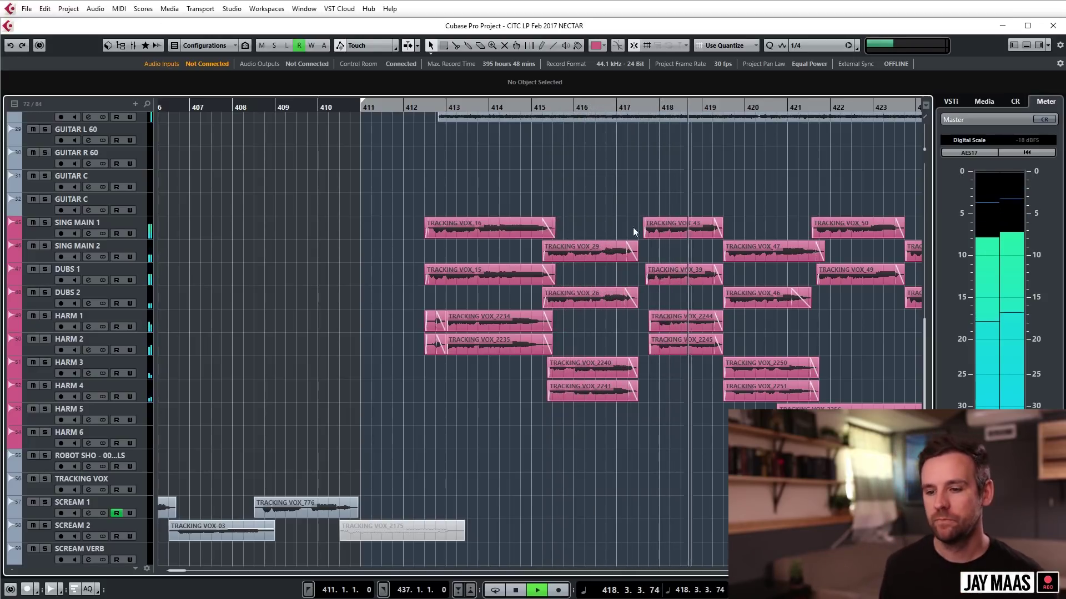
key(f)
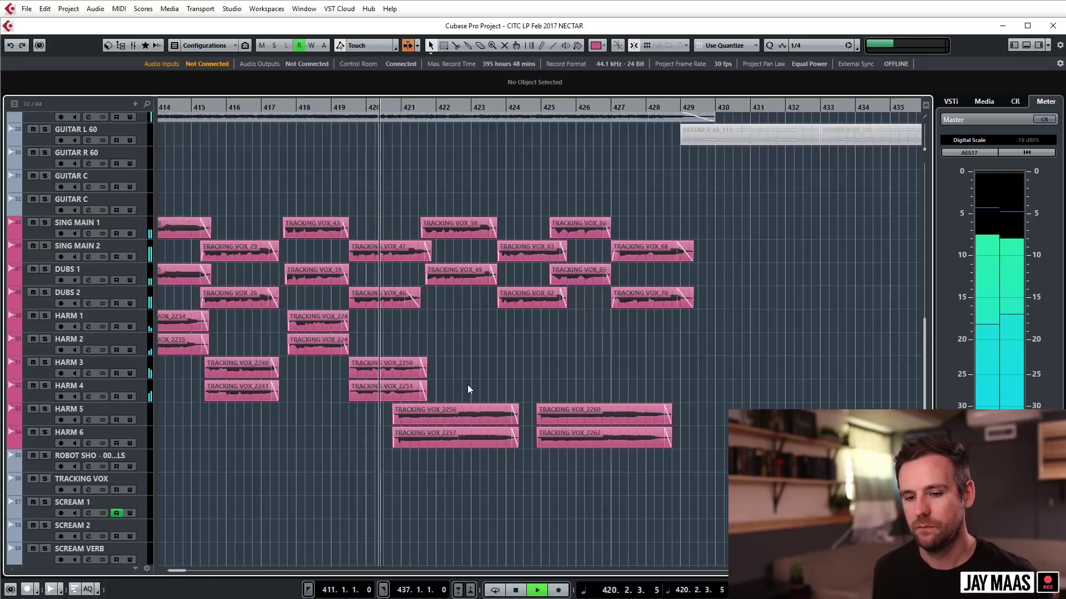
key(h)
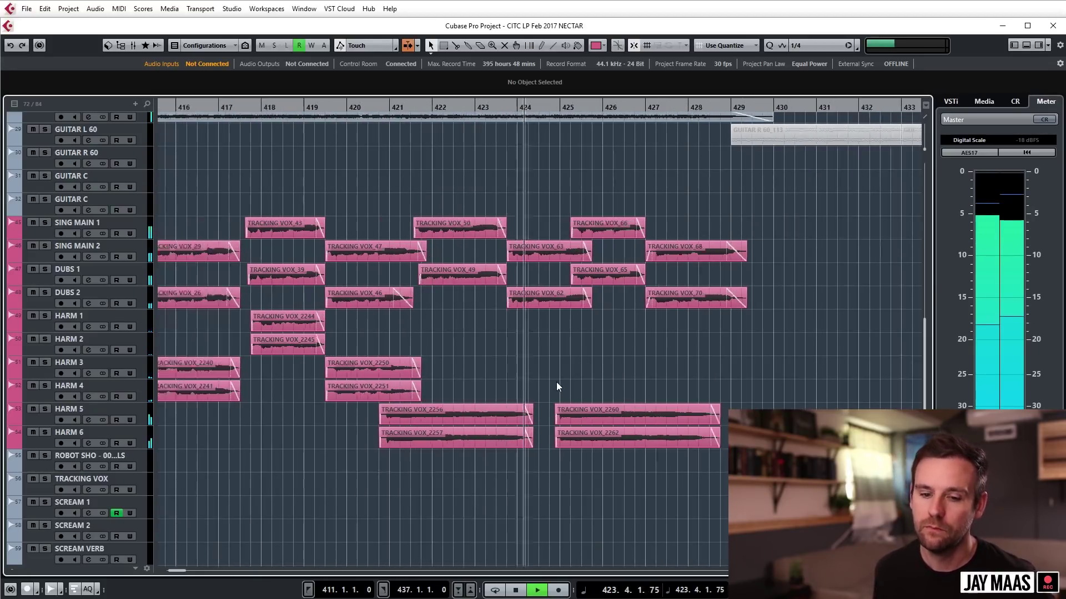
key(g)
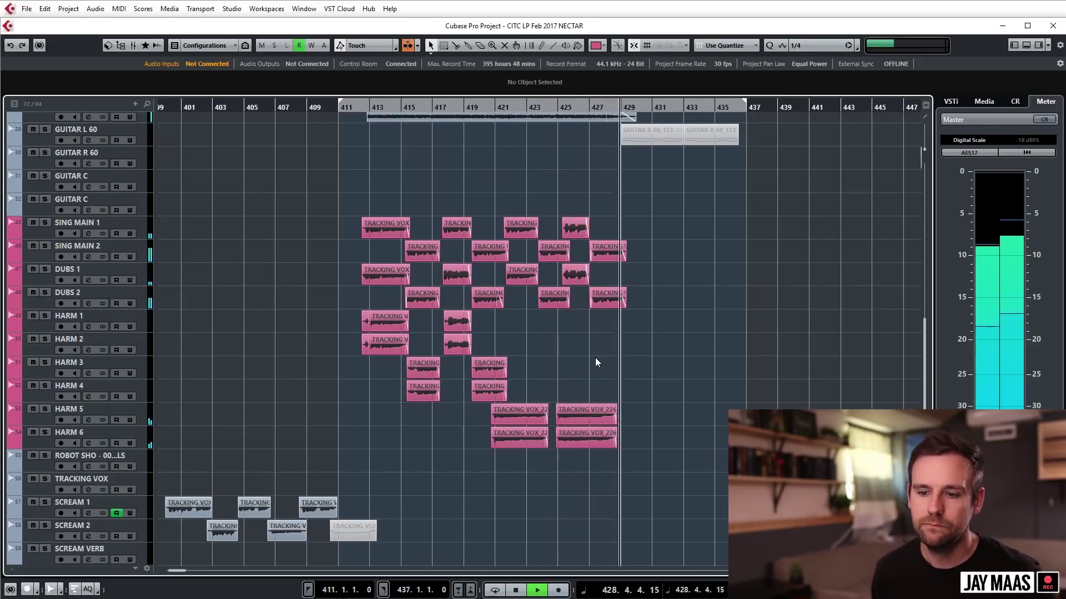
key(space)
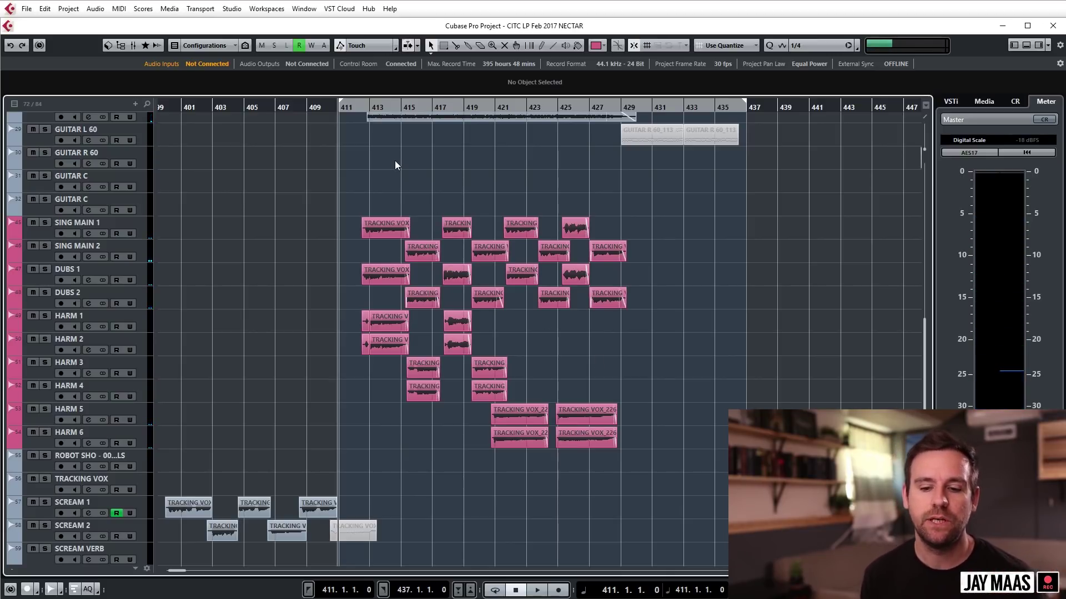
Change the DUBS 1 and DUBS 2 tracks to Color 15
click(96, 237)
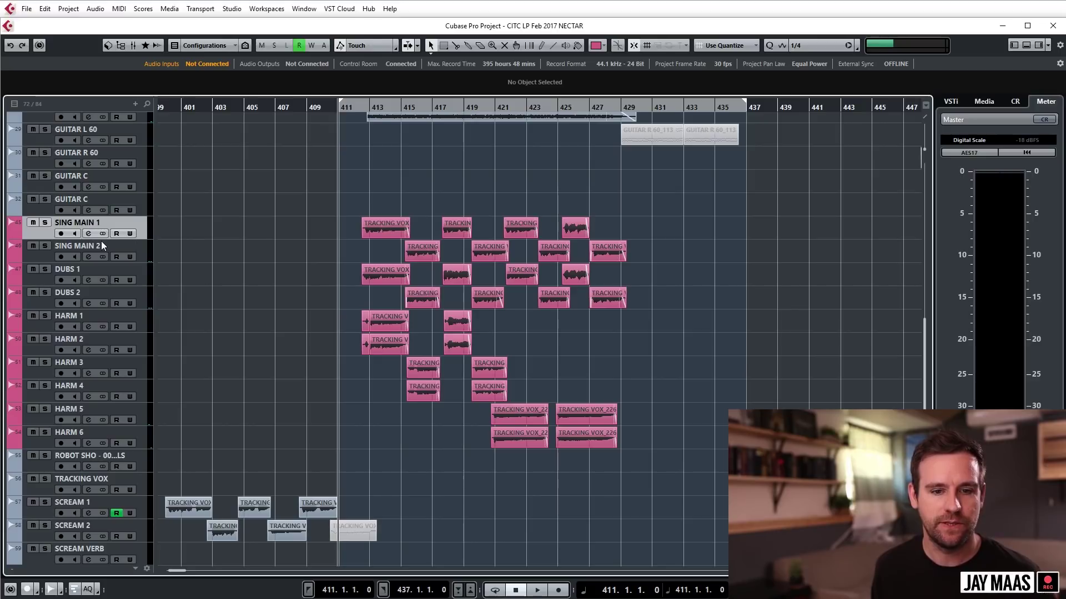
shift+click(96, 242)
click(136, 276)
shift+click(91, 294)
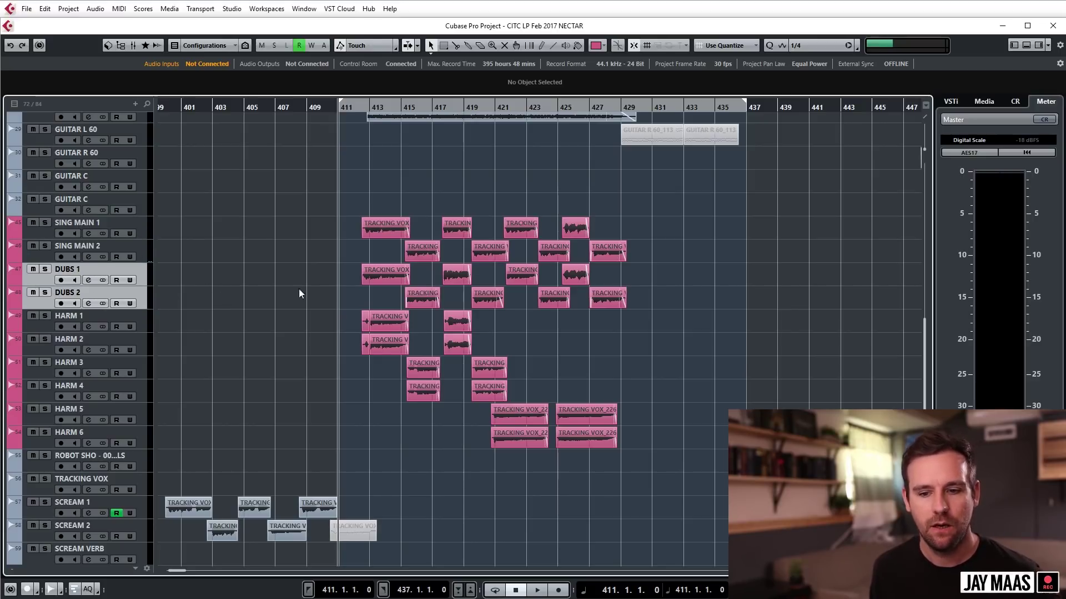
click(603, 46)
click(625, 223)
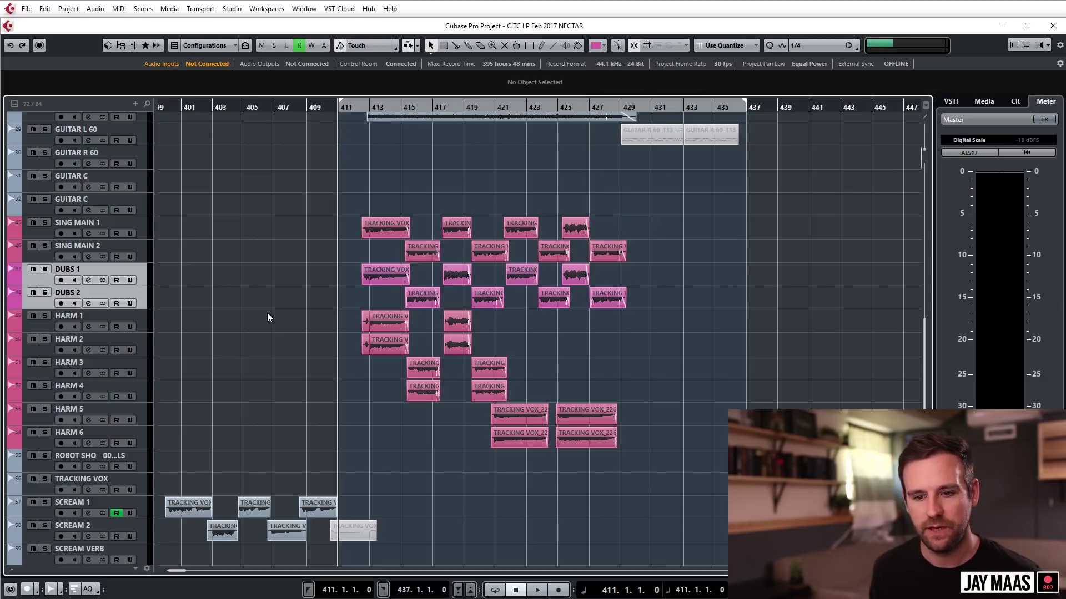
Change the HARM 1 and HARM 2 tracks to Color 14
click(102, 321)
shift+click(103, 336)
click(603, 46)
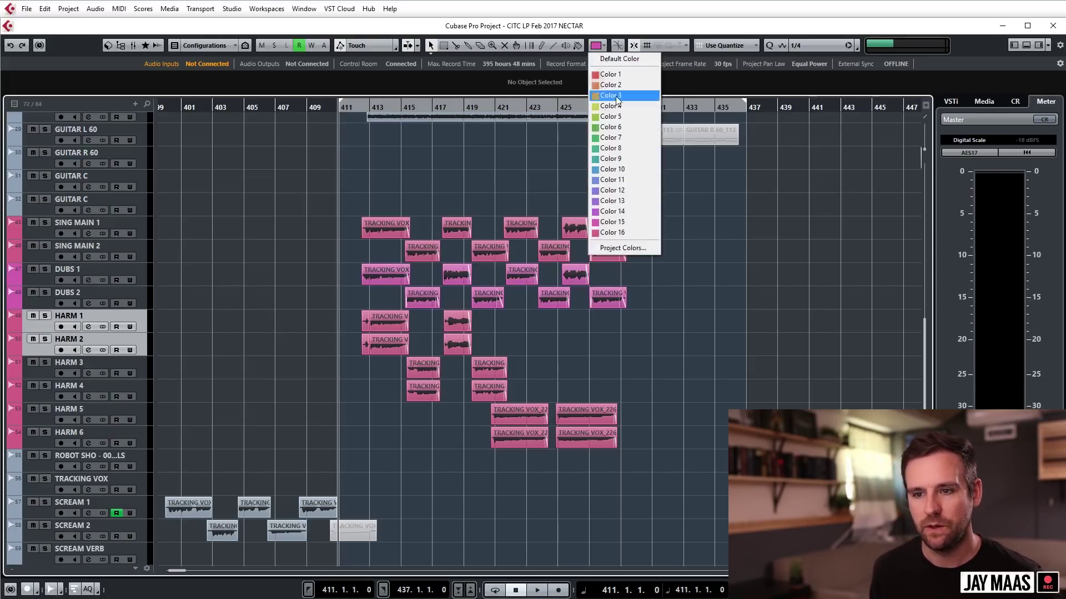
click(625, 212)
Change the HARM 3 and HARM 4 tracks to Color 14
click(92, 362)
shift+click(92, 385)
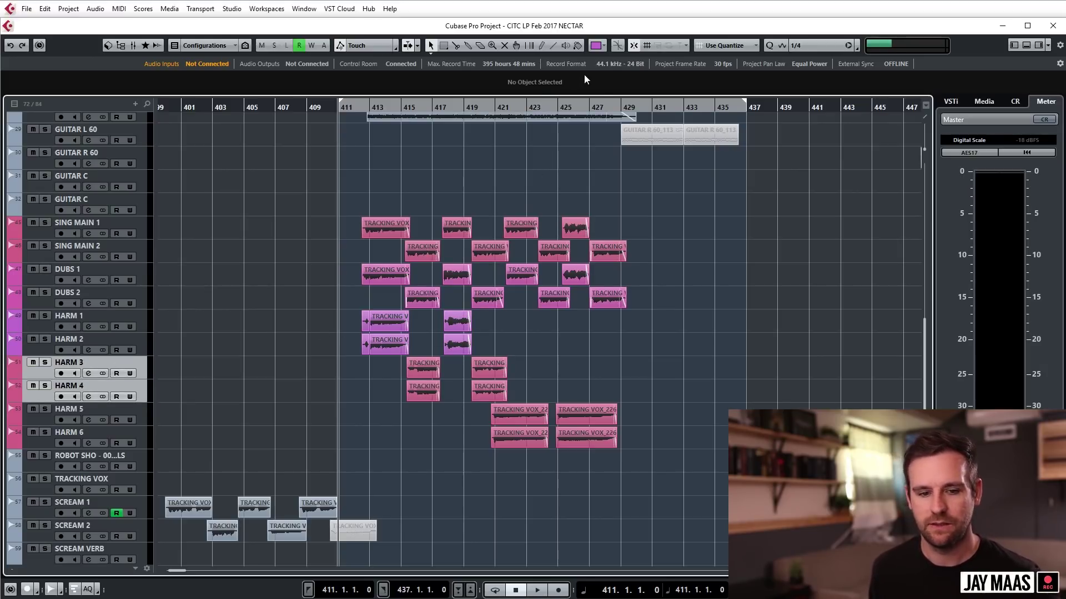
click(598, 47)
click(592, 215)
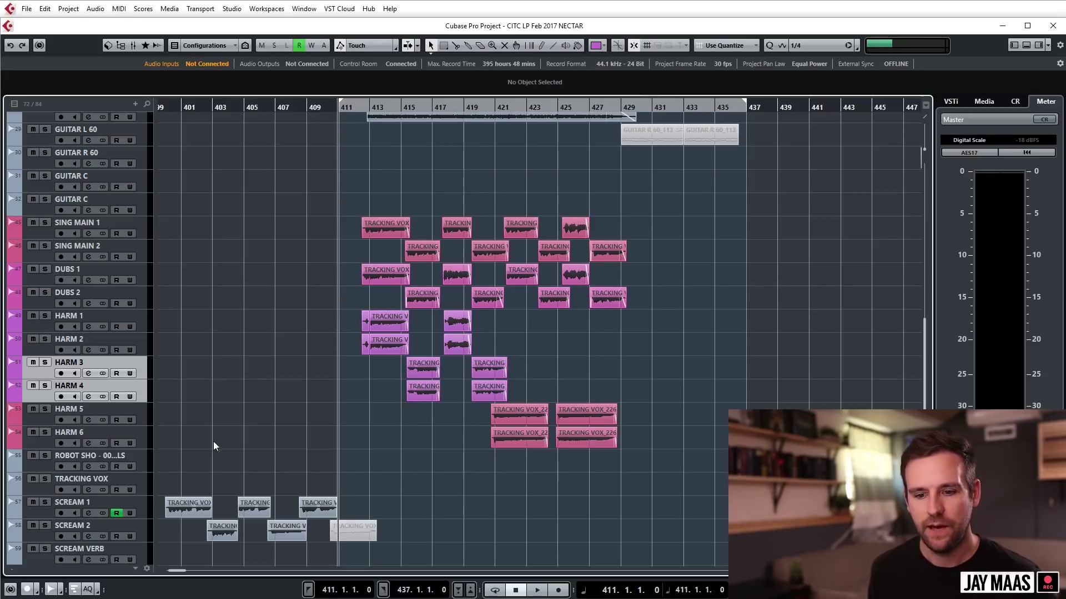
Change the HARM 5 and HARM 6 tracks to Color 12
click(116, 410)
shift+click(104, 432)
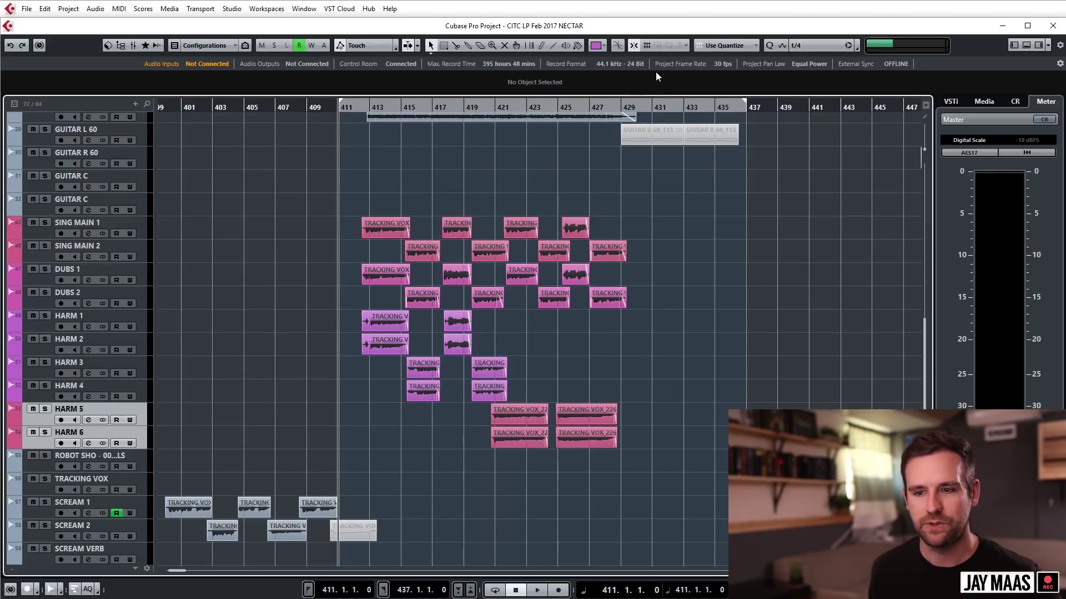
click(598, 47)
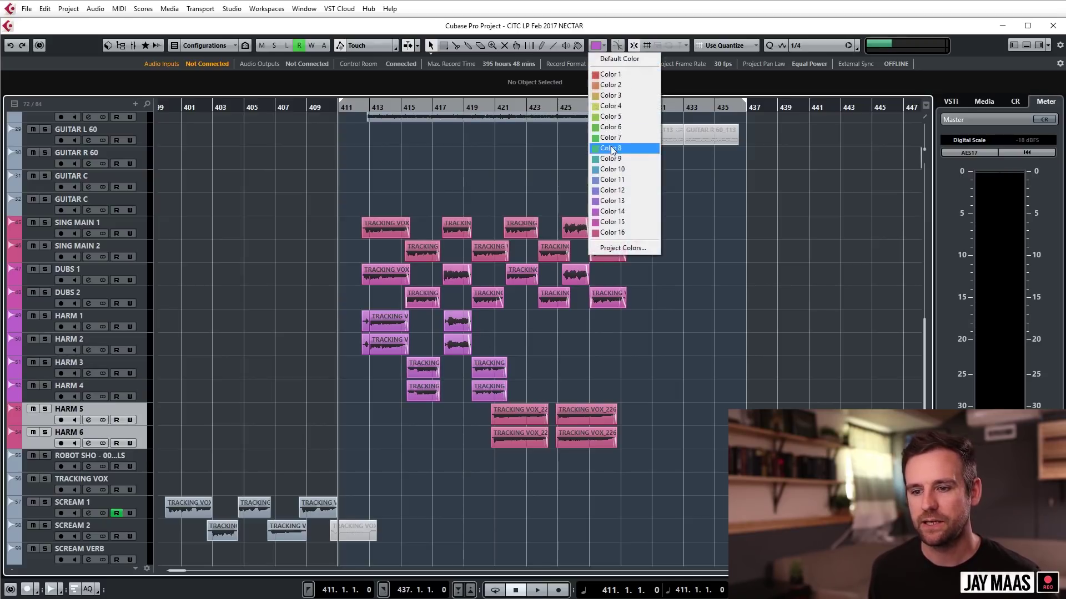
click(610, 190)
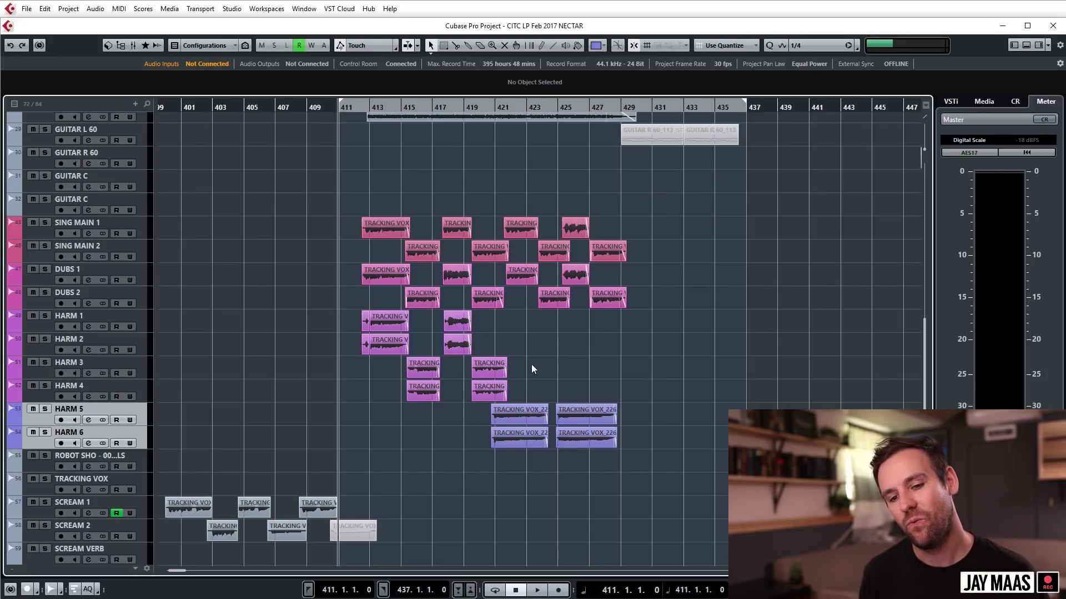
Place the playback cursor in bar 412 just before the first vocal clip and solo SING MAIN 1
scroll(359, 214, up, 5)
click(344, 107)
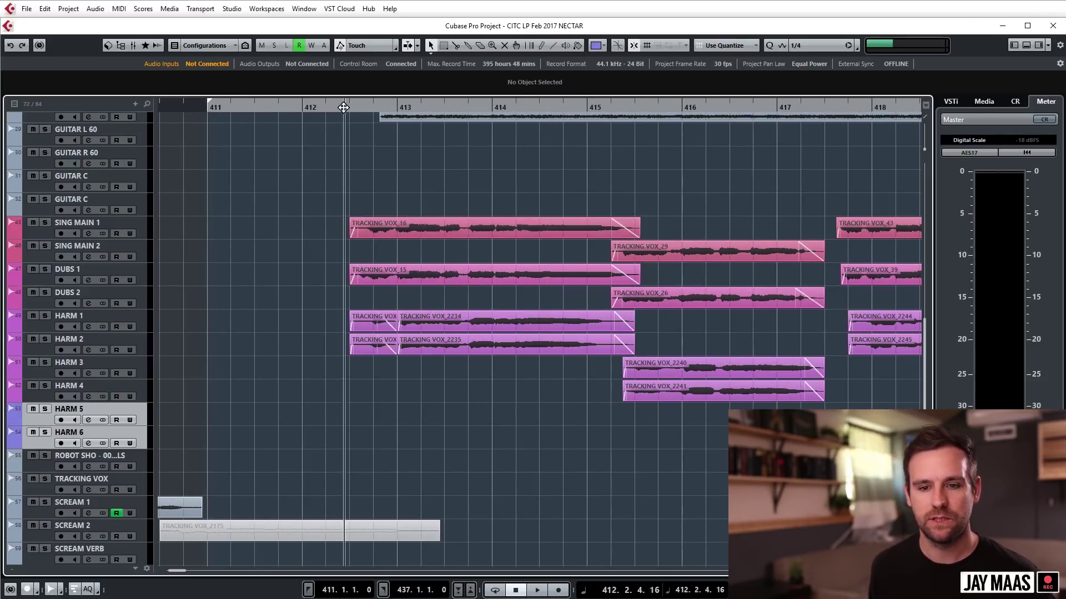
click(45, 222)
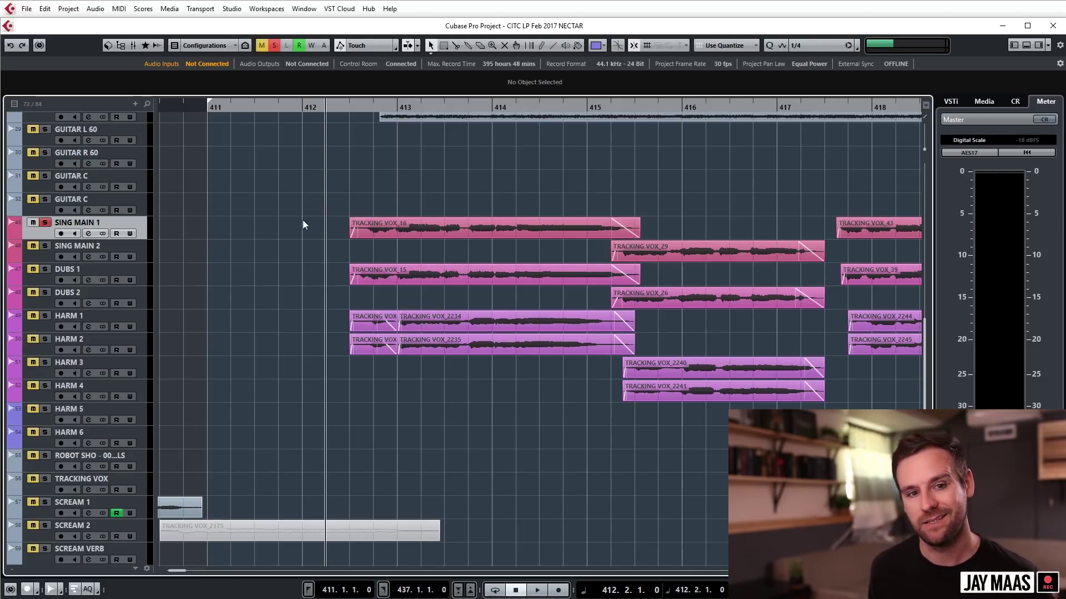
Show the track inspector, load Nectar 3 Elements in the first insert slot of SING MAIN 1, and open its window over the arrangement
click(1013, 45)
click(25, 101)
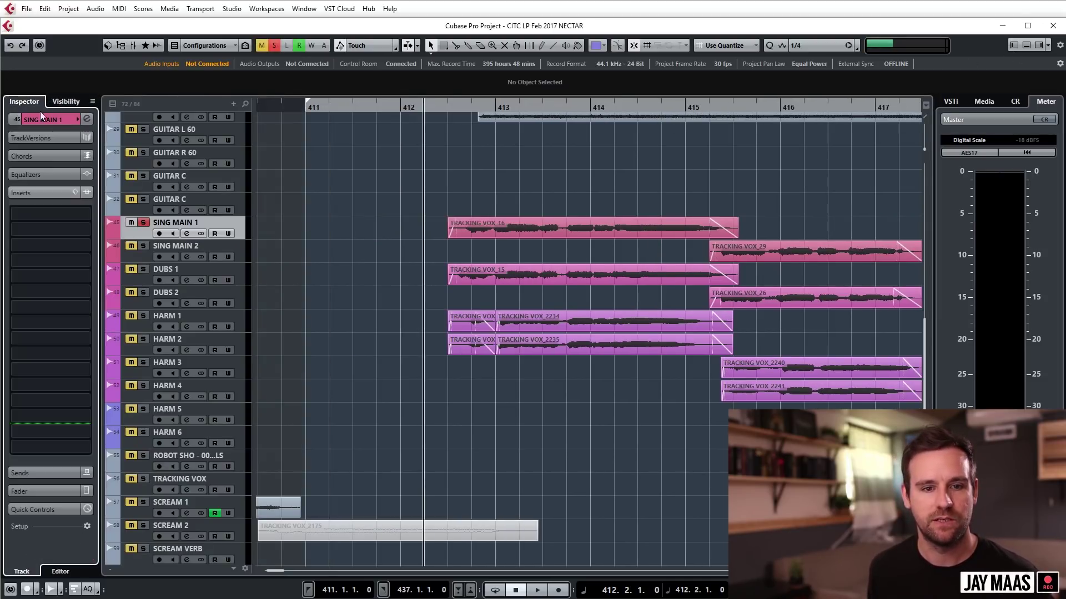
click(78, 215)
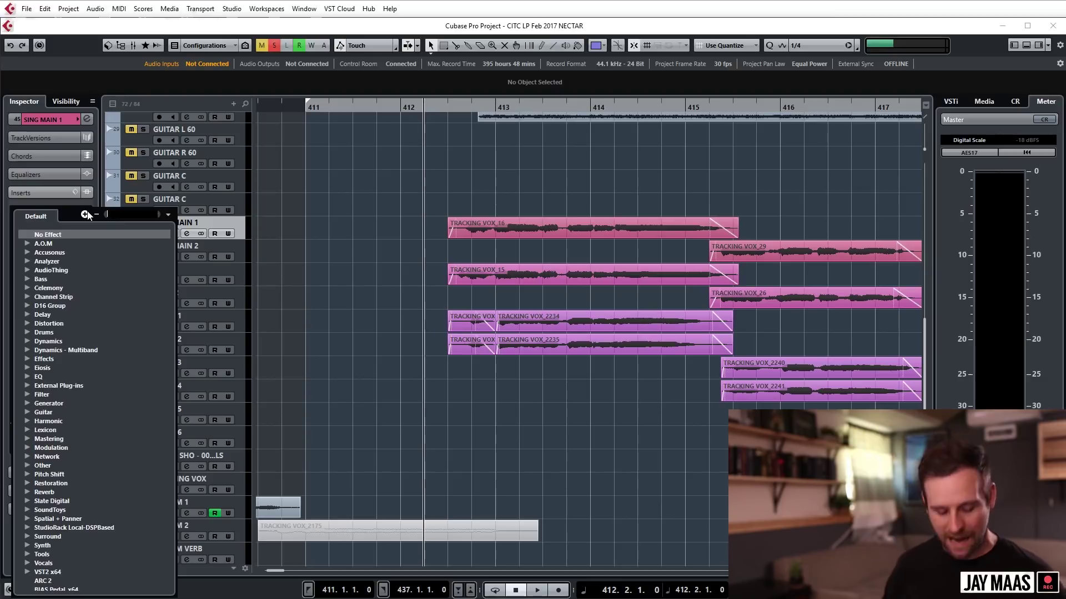
click(85, 214)
text(n)
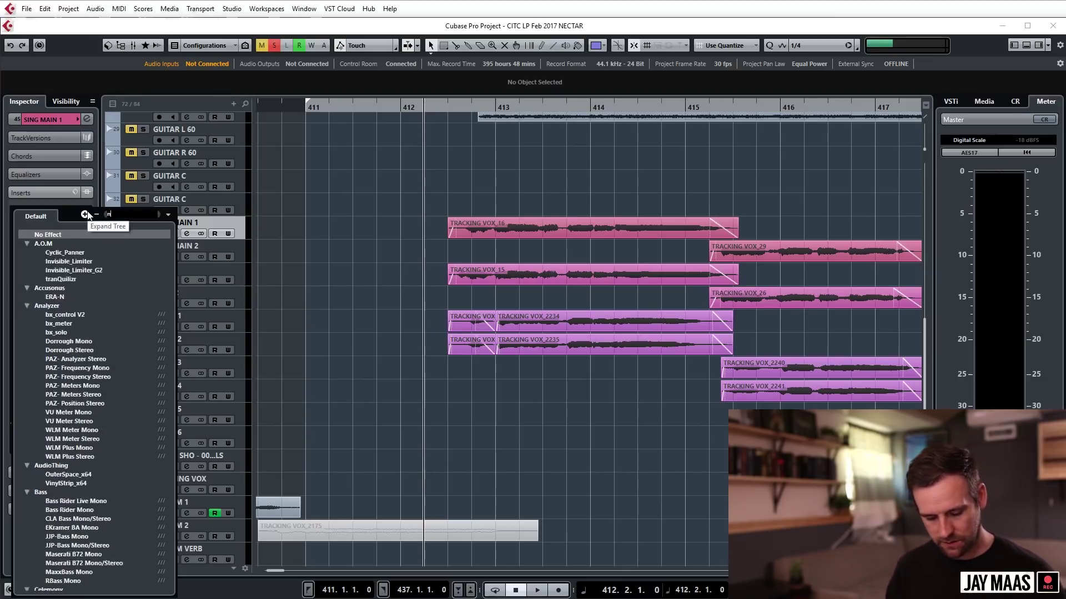
text(ectar)
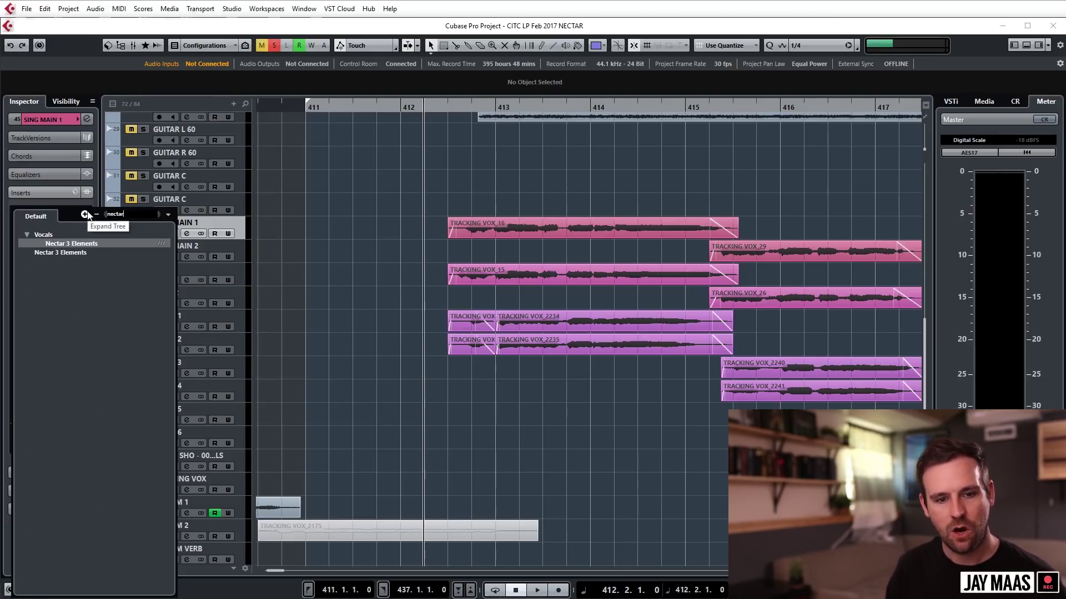
key(Escape)
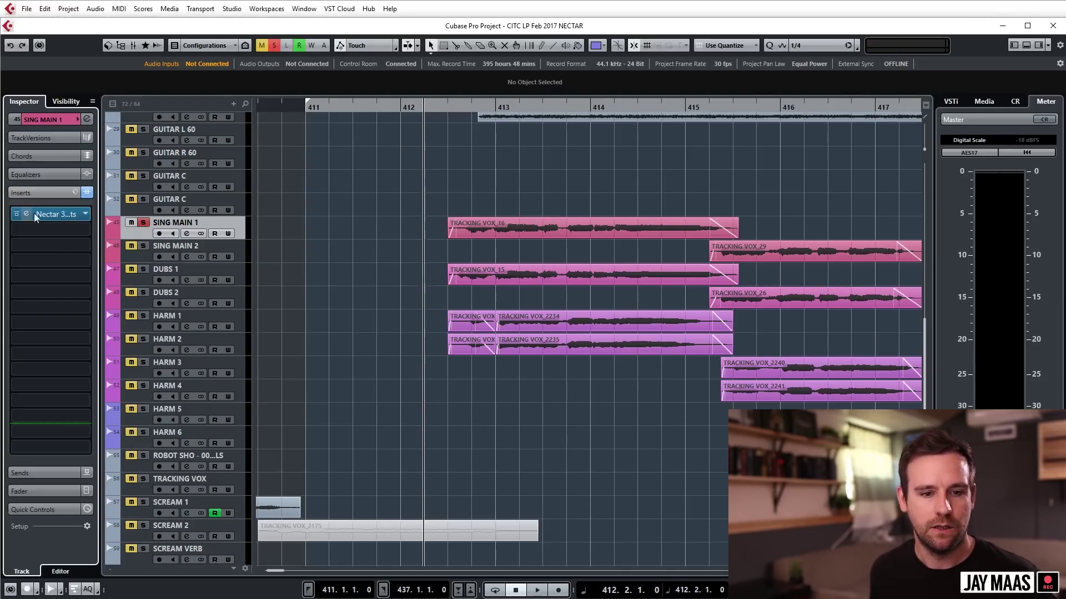
click(25, 214)
drag(997, 276, 419, 167)
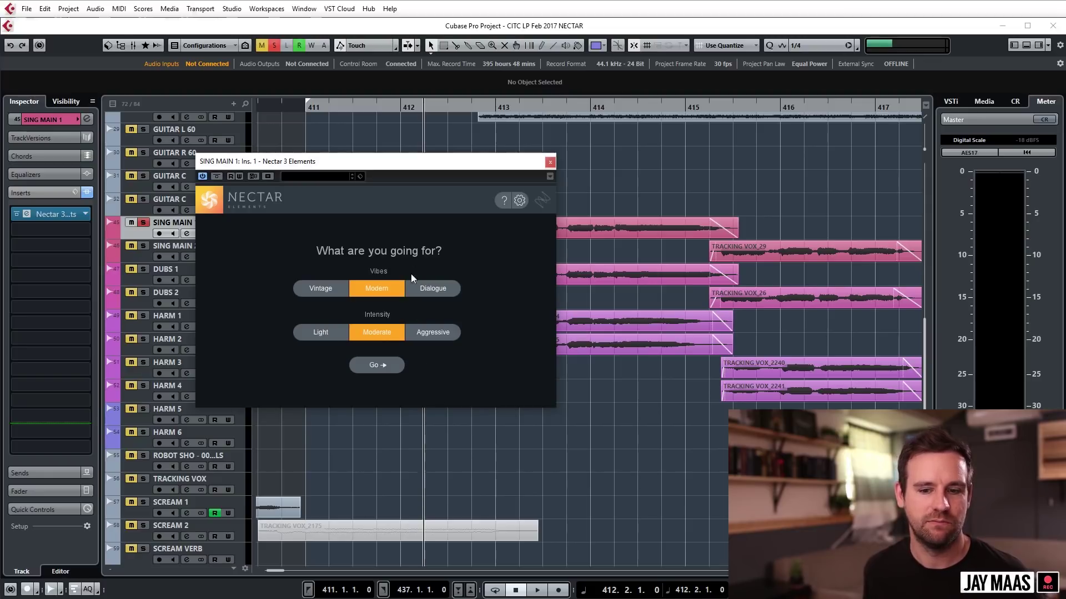
Run the Nectar assistant with the Modern vibe and Moderate intensity, playing the SING MAIN 1 vocal until the analysis finishes
click(385, 367)
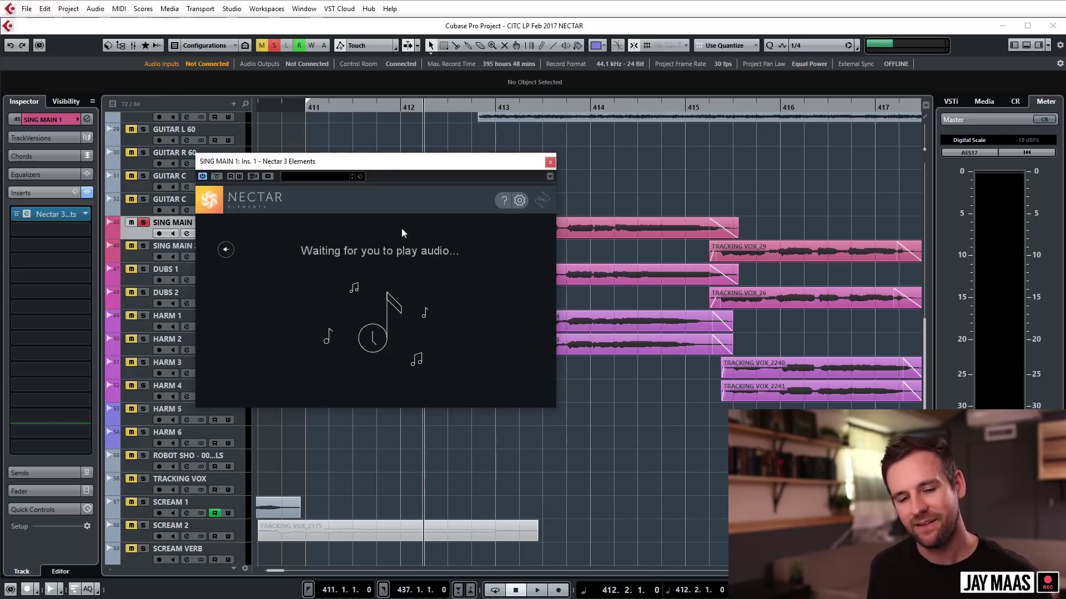
drag(383, 167, 453, 330)
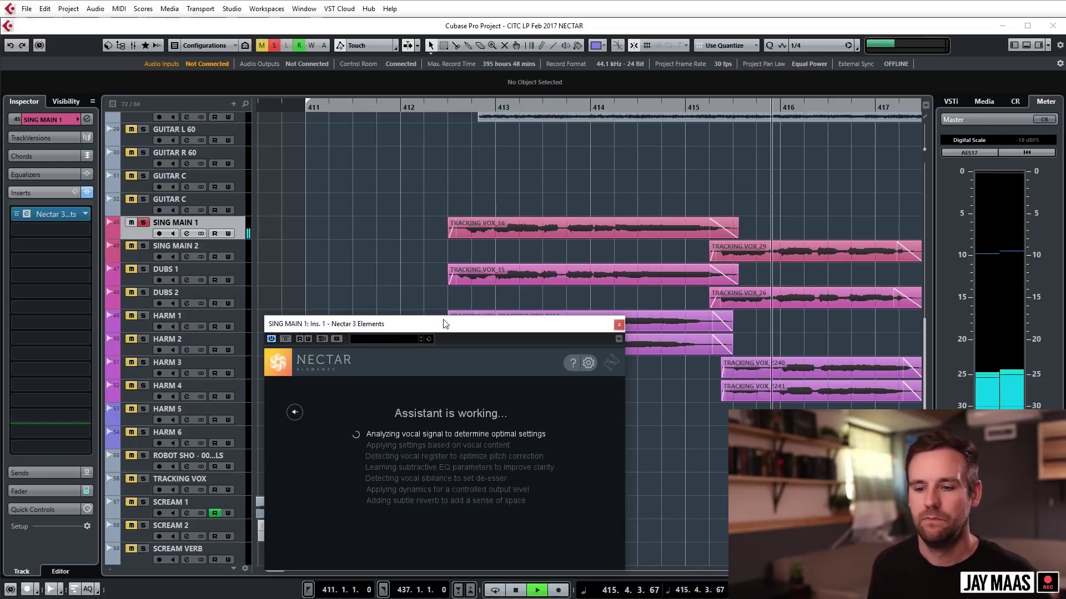
scroll(635, 274, down, 3)
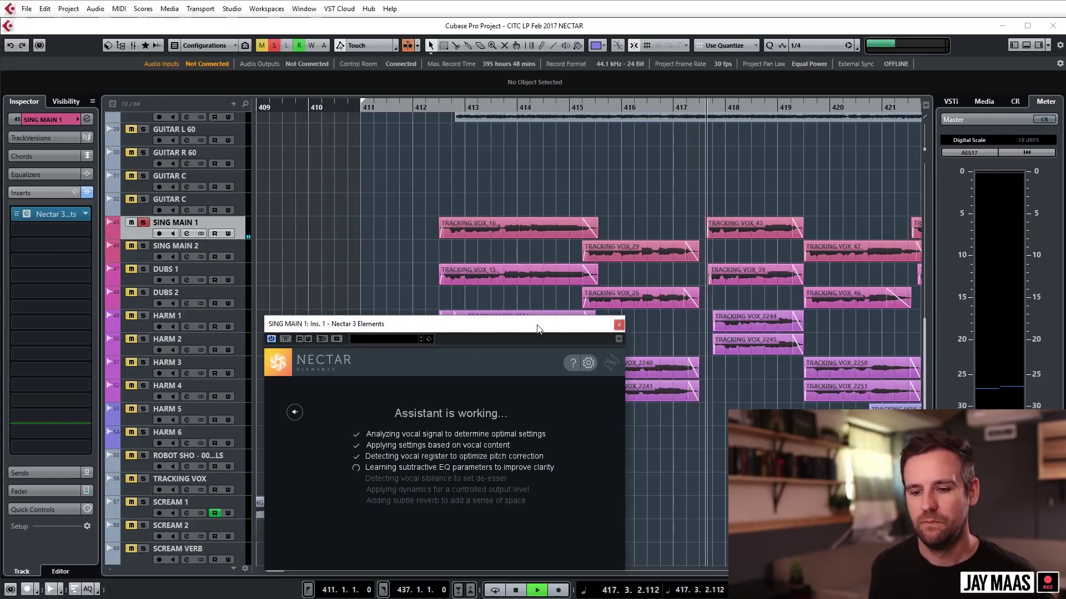
scroll(598, 277, down, 2)
scroll(598, 280, right, 3)
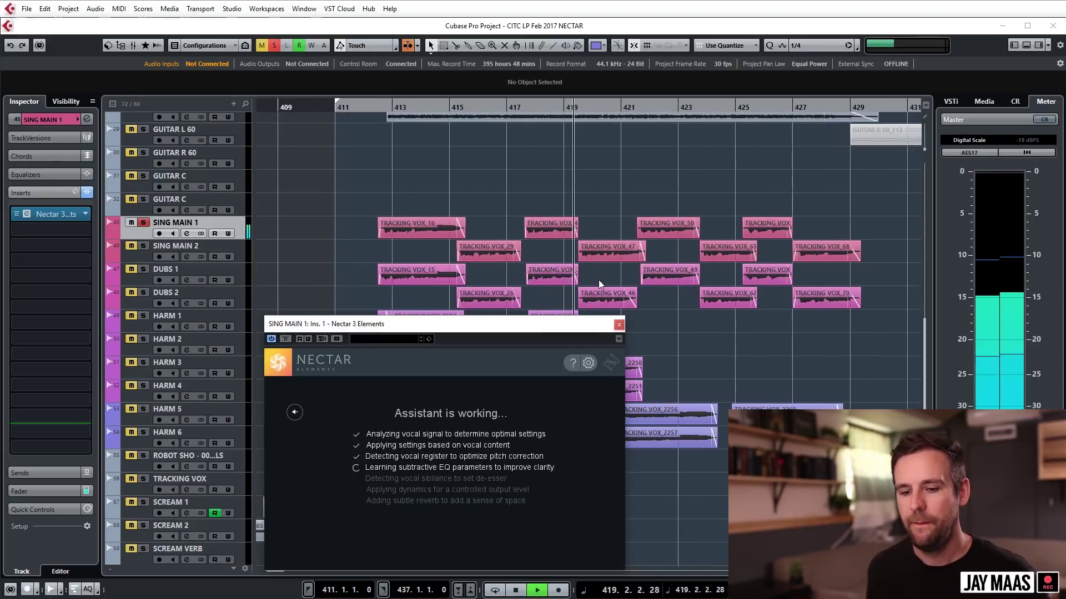
scroll(588, 266, right, 3)
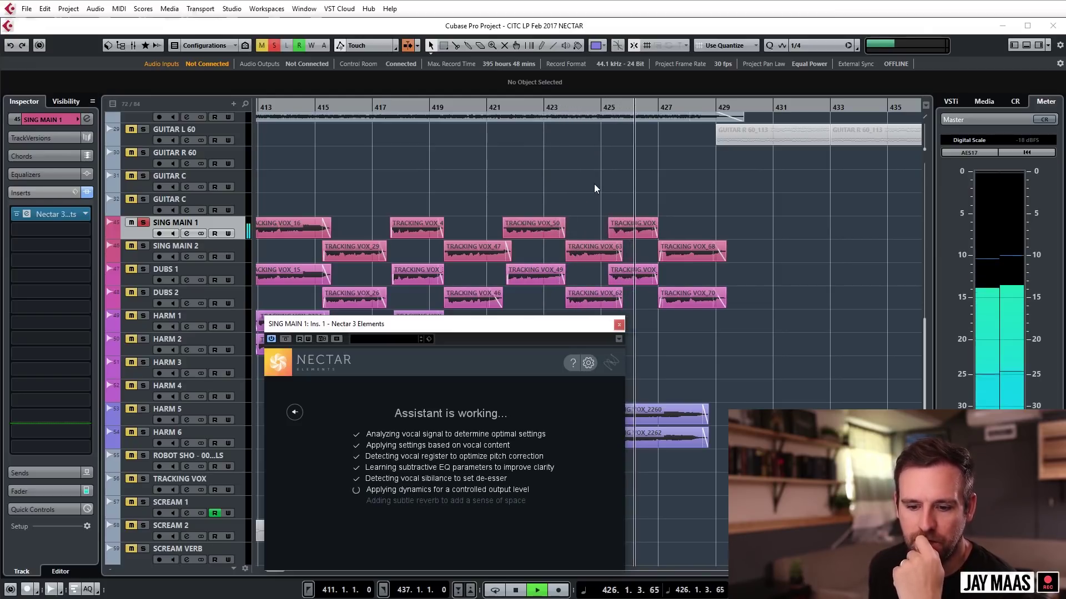
key(KP_1)
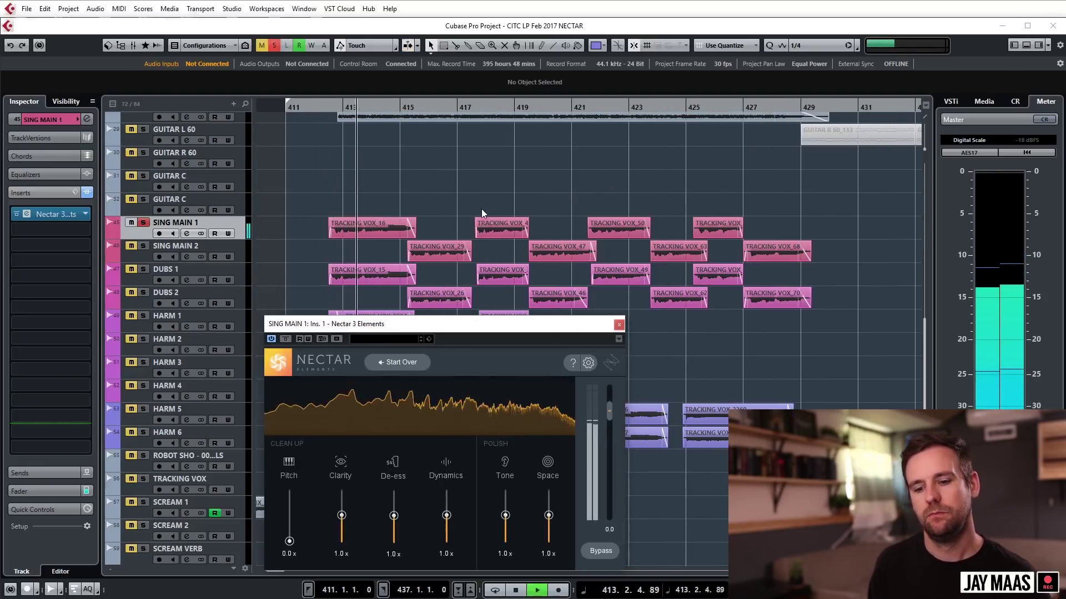
Move the Nectar window clear of the lead vocal clips and audition the processed SING MAIN 1 vocal
key(space)
drag(466, 331, 510, 283)
scroll(456, 211, down, 4)
drag(412, 281, 338, 222)
key(space)
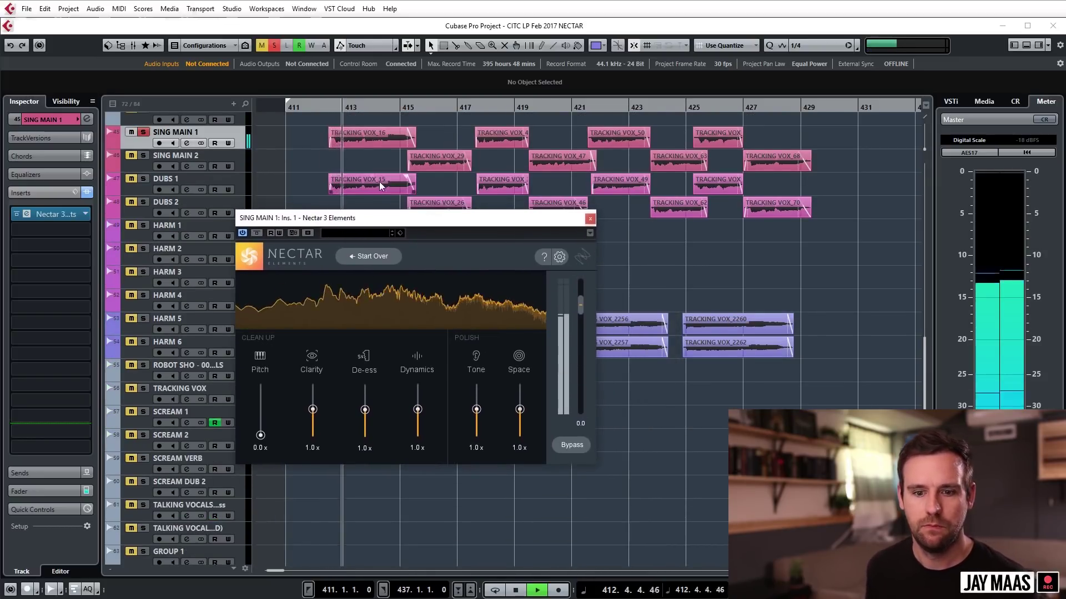
drag(430, 222, 428, 228)
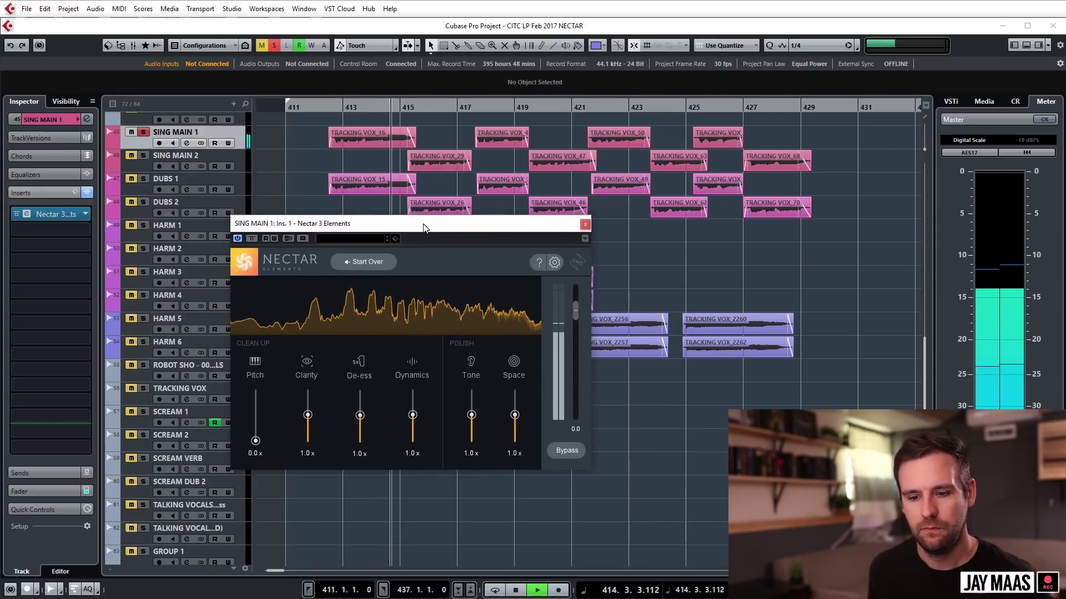
key(space)
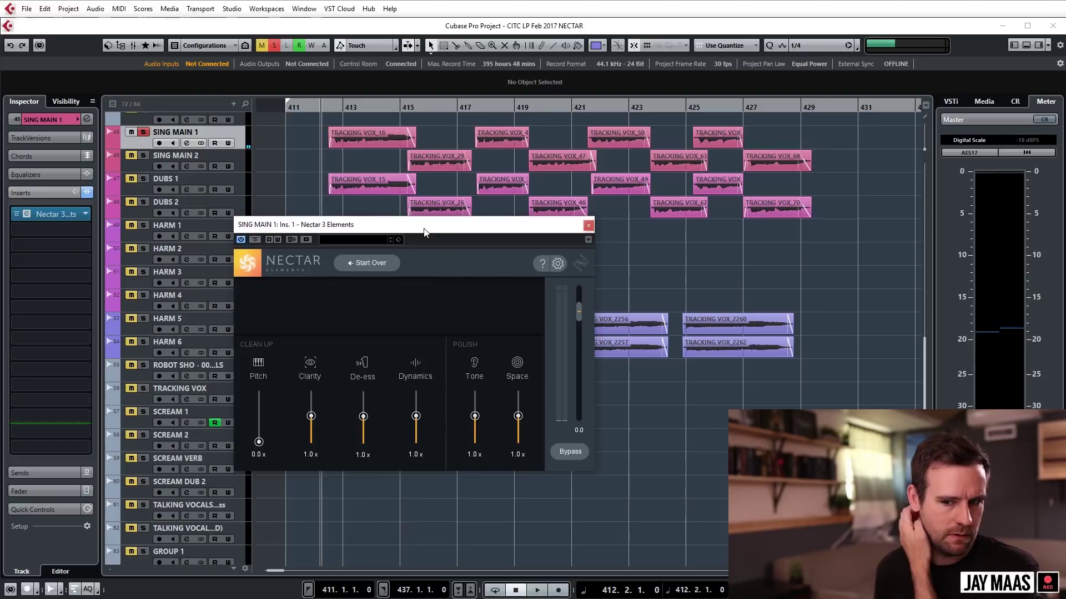
Place the playback cursor at 412.3.1, the start of the first SING MAIN 1 clip, and play the processed phrase
drag(328, 106, 331, 131)
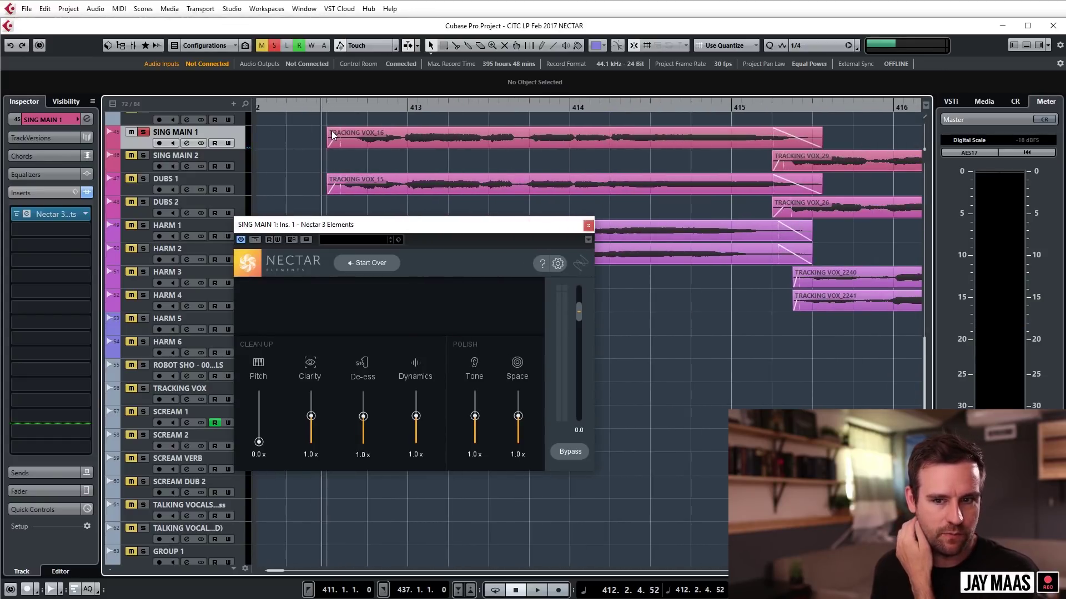
key(space)
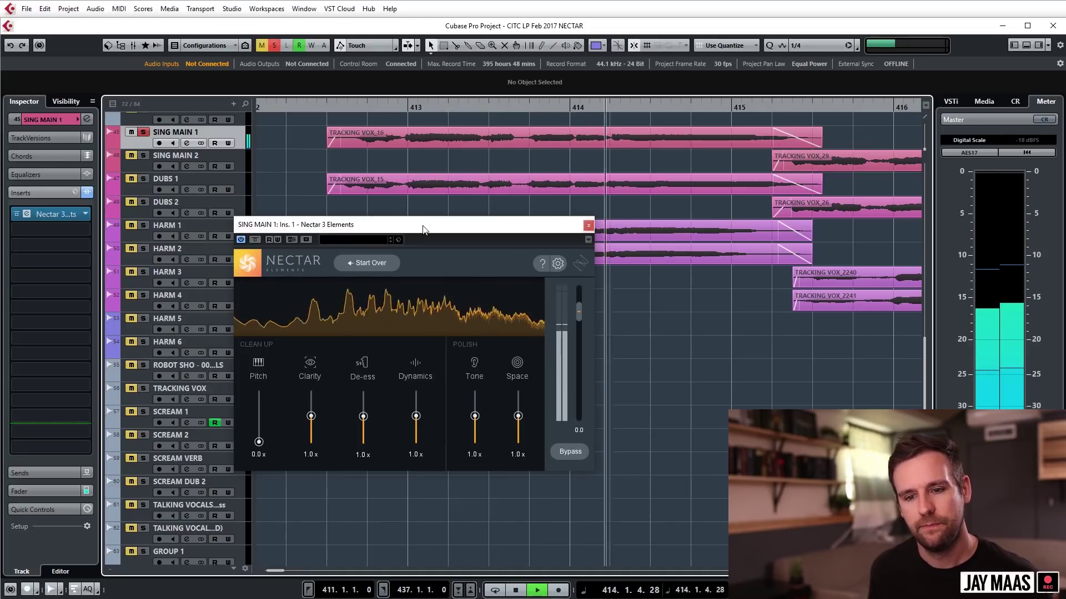
key(space)
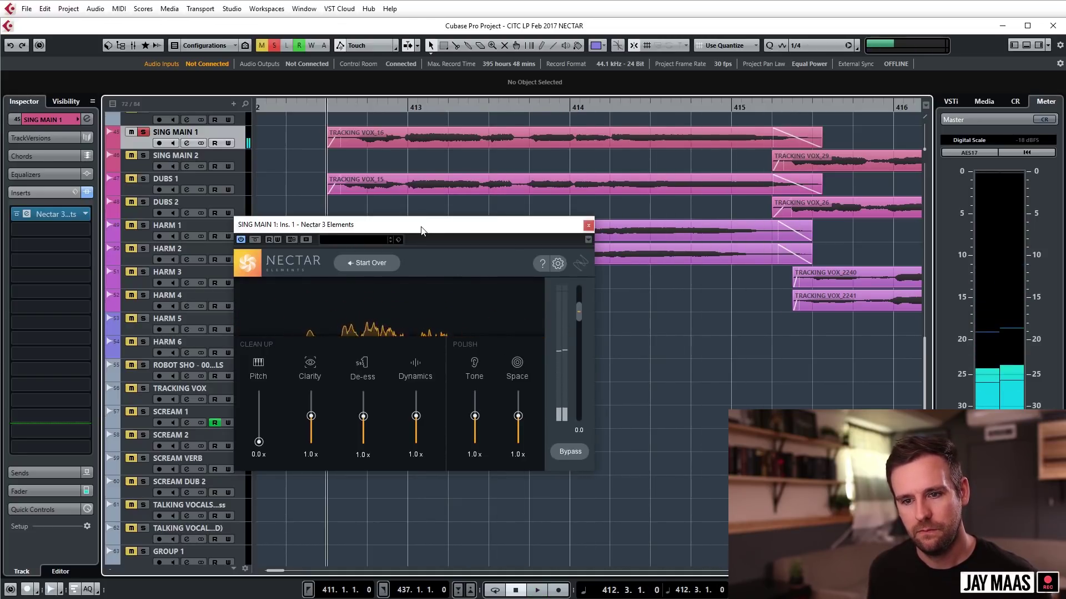
Compare the first SING MAIN 1 phrase with Nectar bypassed and with the effect active
click(258, 241)
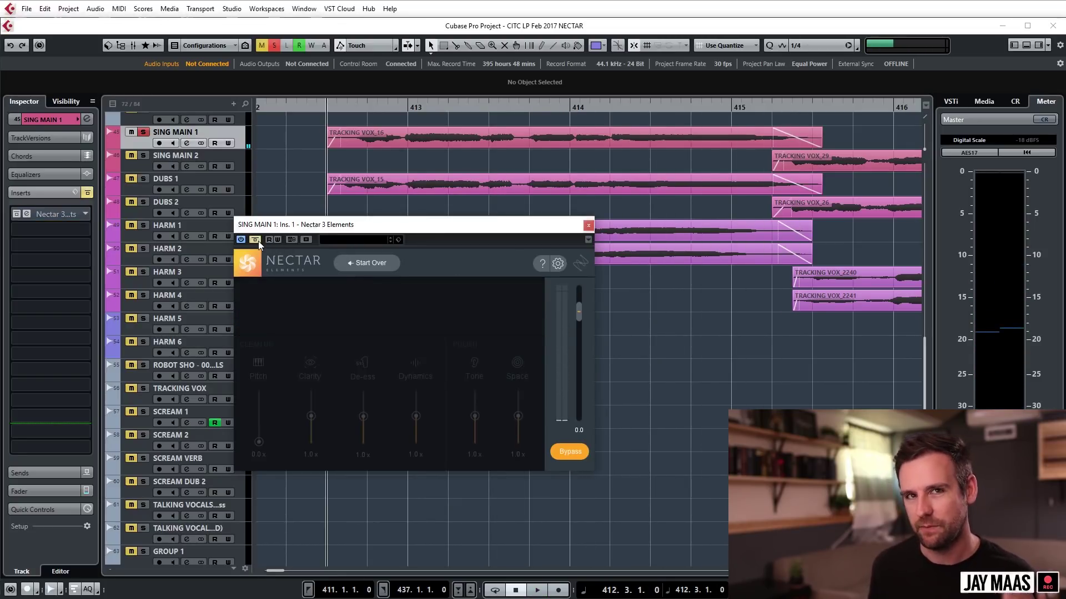
key(space)
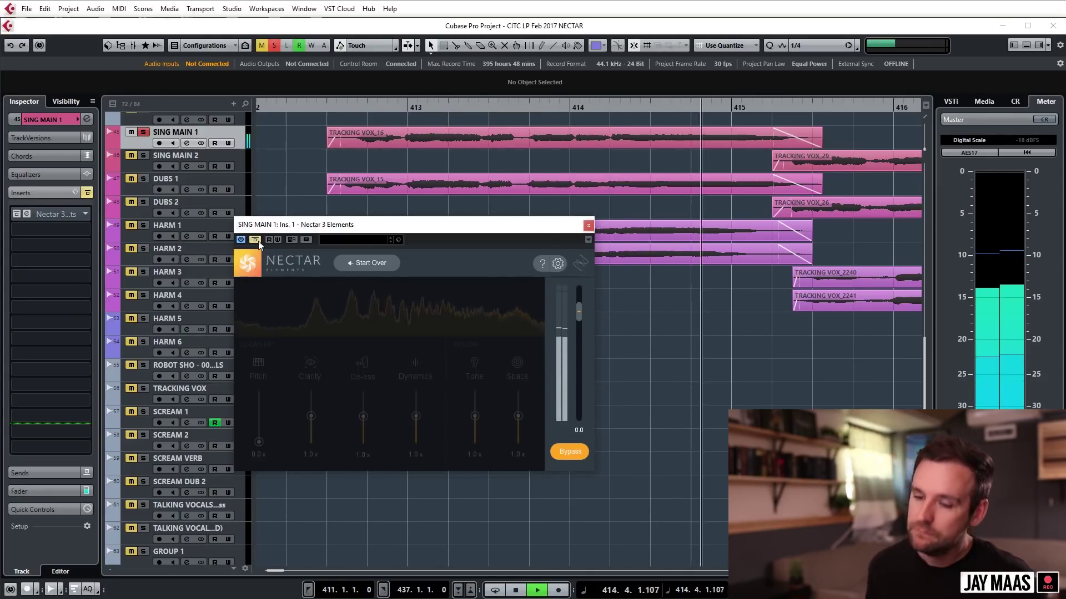
key(space)
click(258, 240)
key(space)
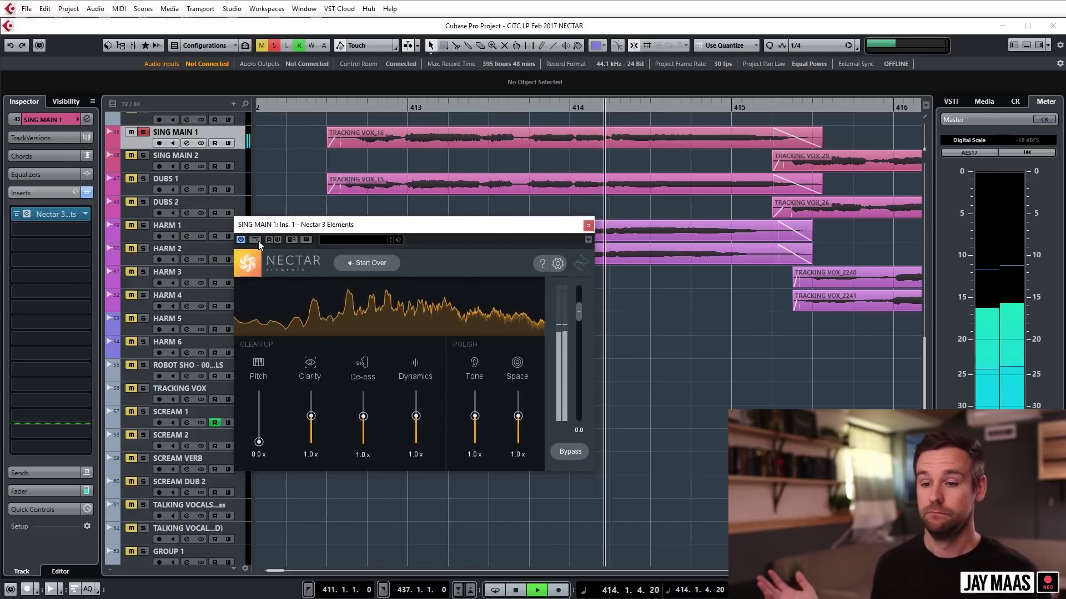
key(space)
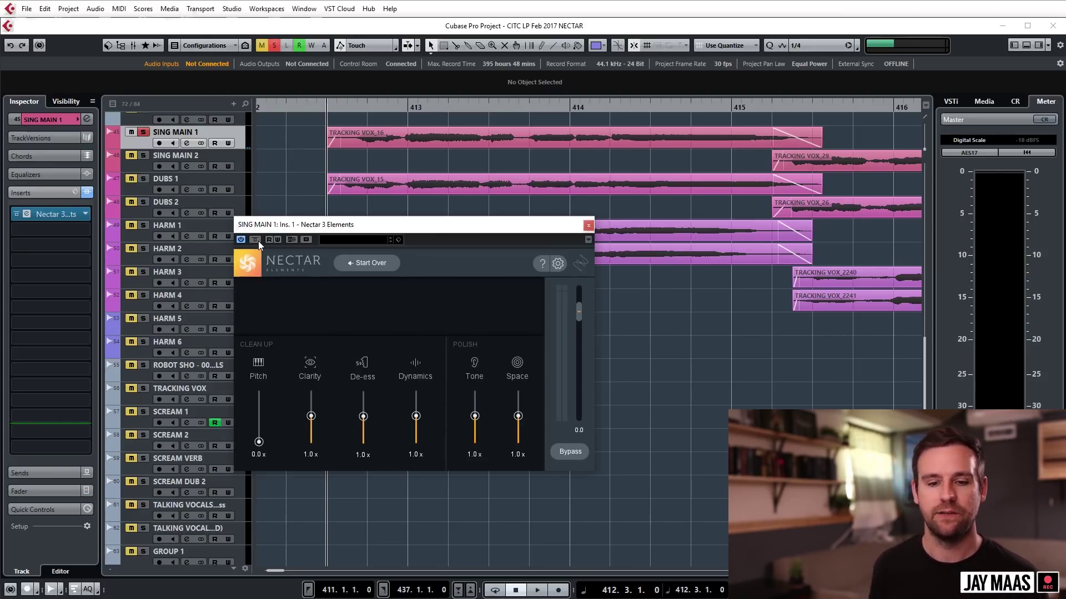
Play the phrase again with Nectar bypassed and with it re-enabled, and close the plug-in window
click(258, 241)
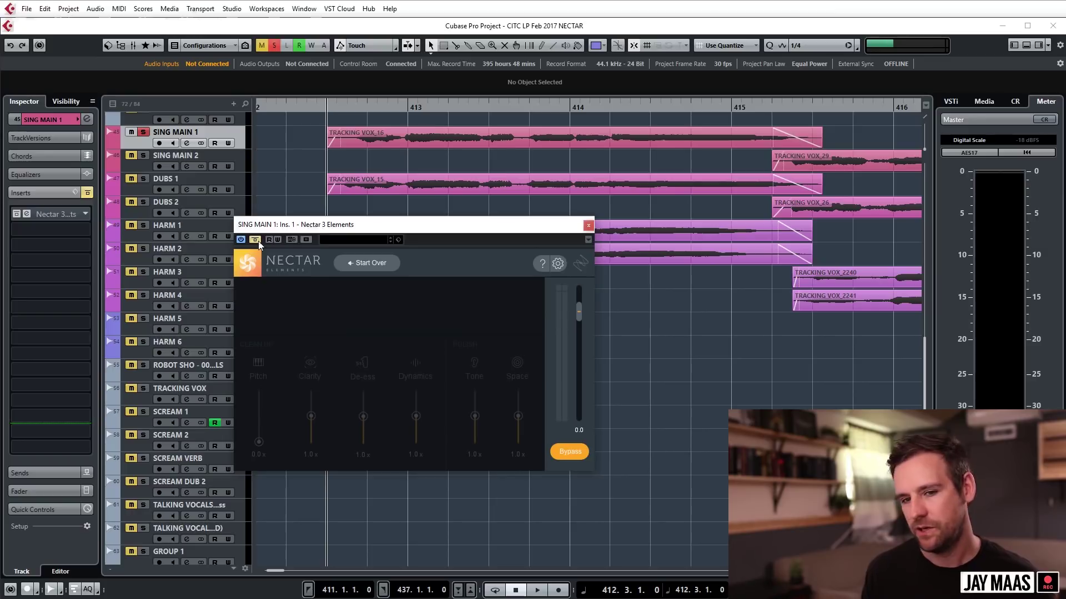
key(space)
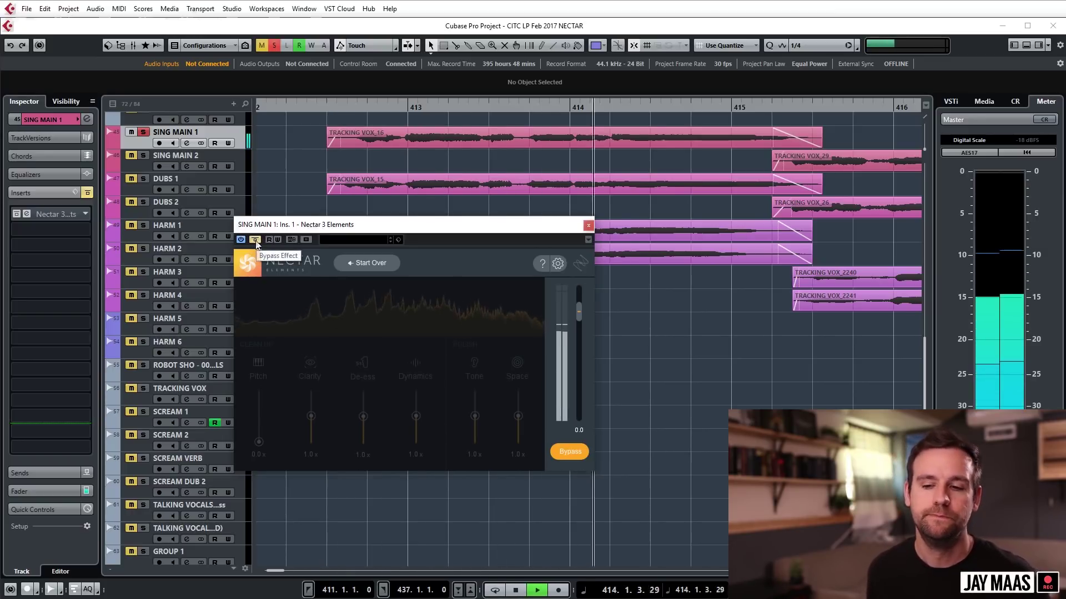
key(space)
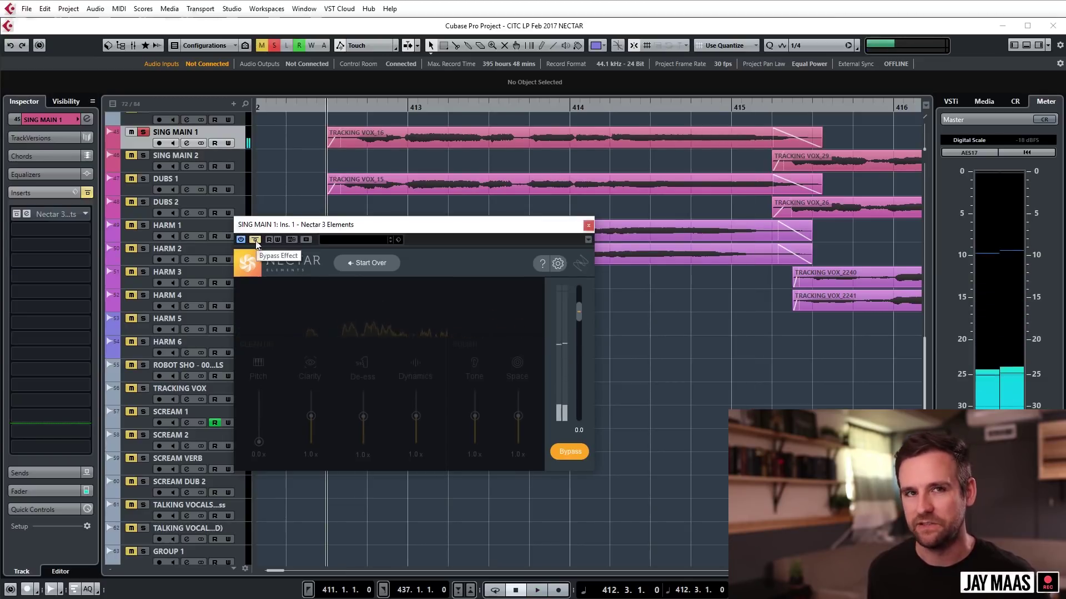
click(255, 239)
drag(309, 228, 322, 227)
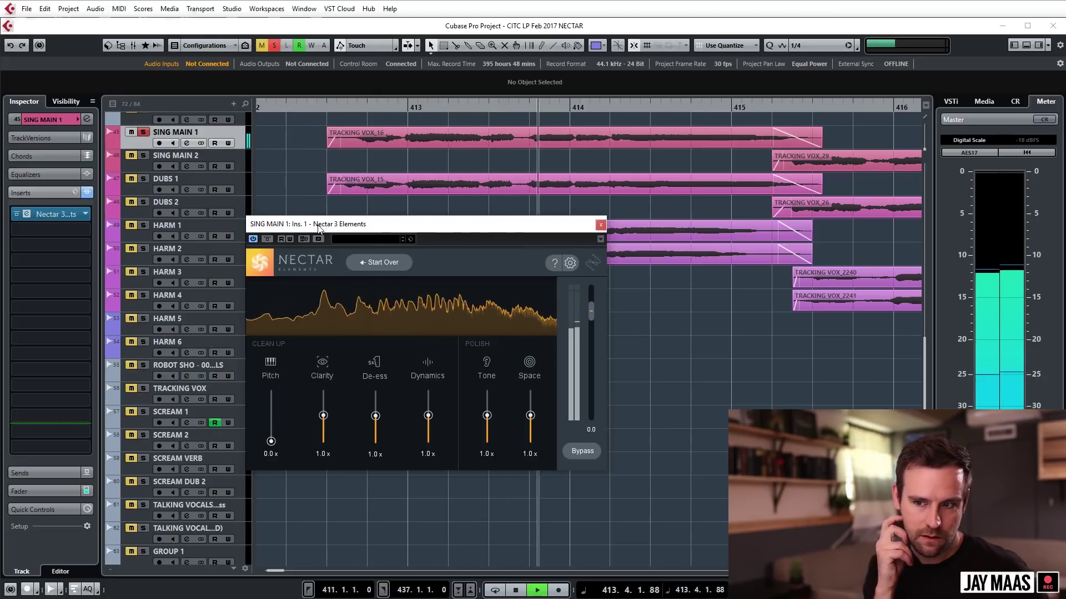
key(space)
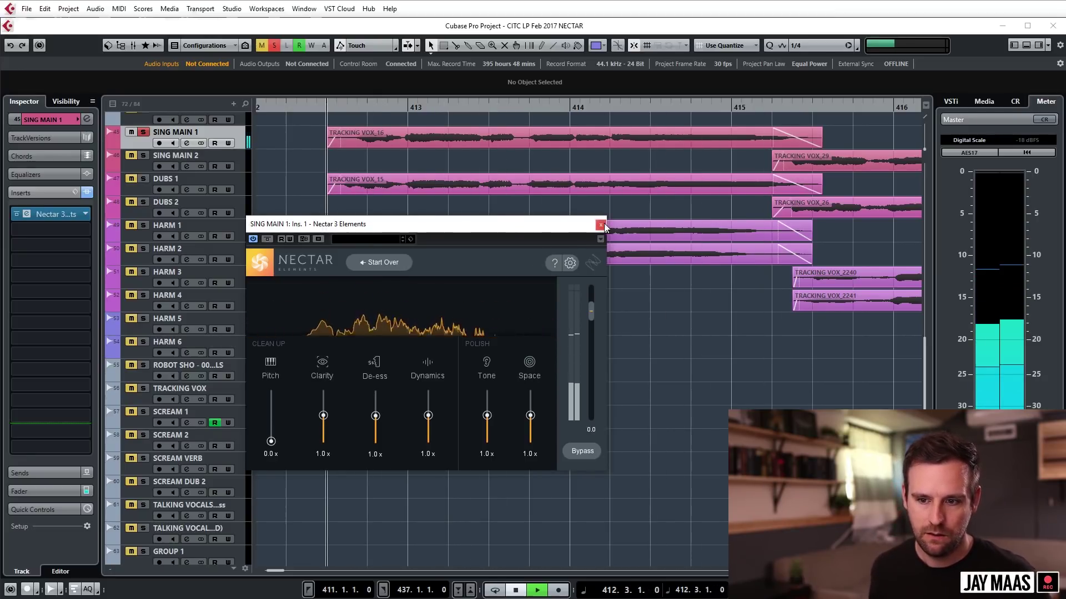
click(601, 225)
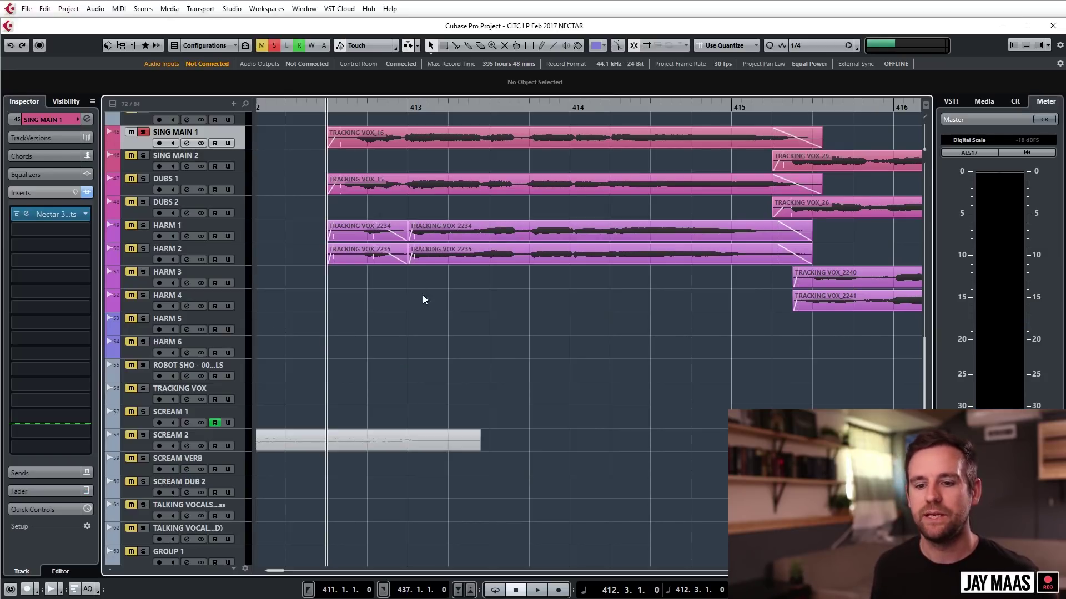
In the MixConsole, copy the Nectar insert from SING MAIN 1 to SING MAIN 2, DUBS 1 and 2, and the adjoining HARM 1 to 6 channels
key(g)
key(g)
key(g)
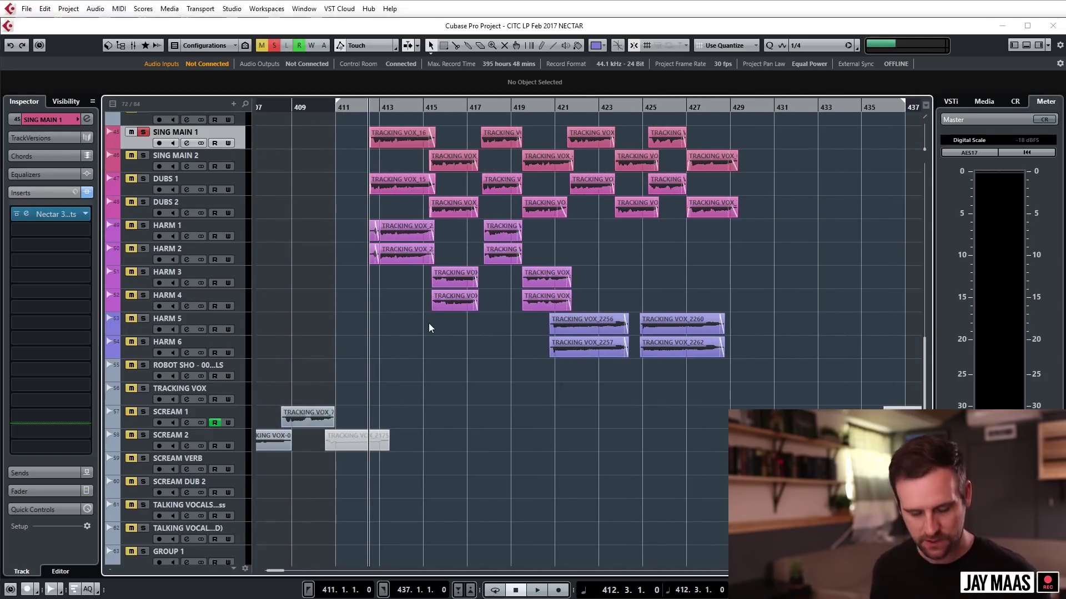
key(F3)
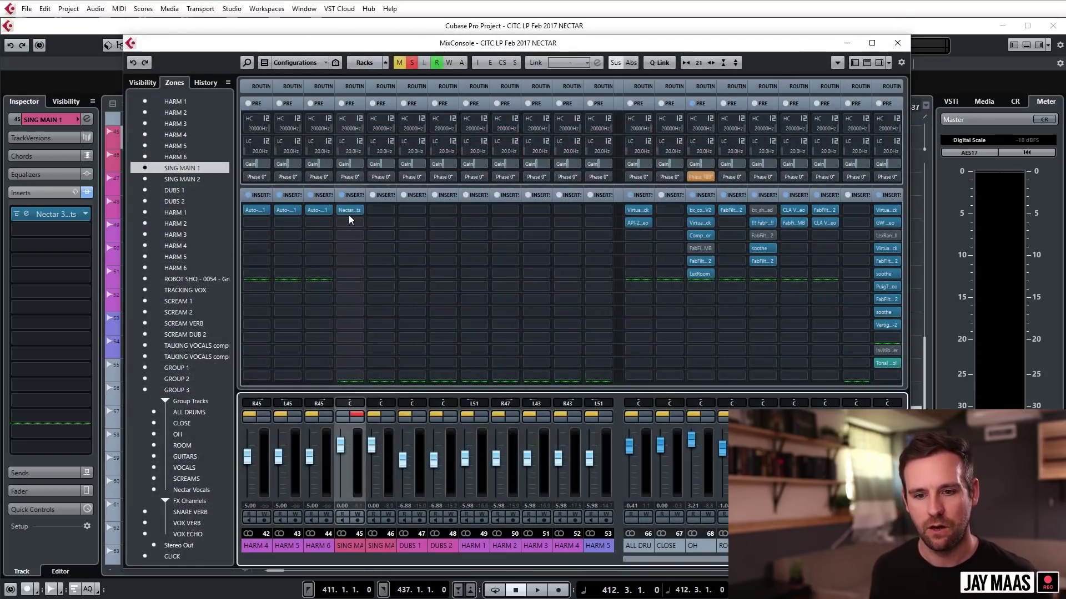
drag(657, 560, 674, 554)
click(568, 543)
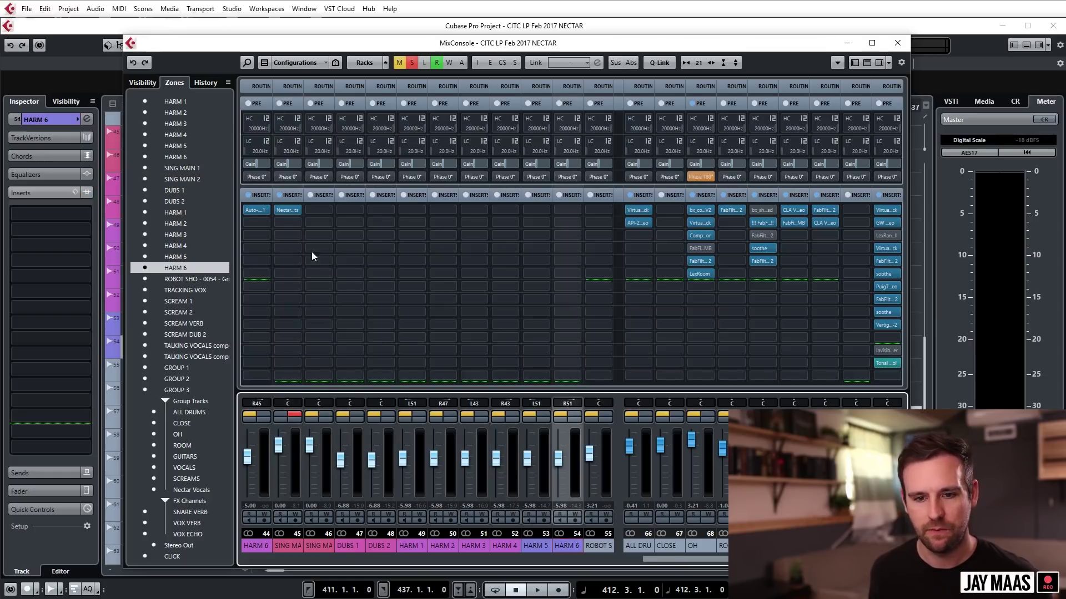
drag(288, 210, 384, 252)
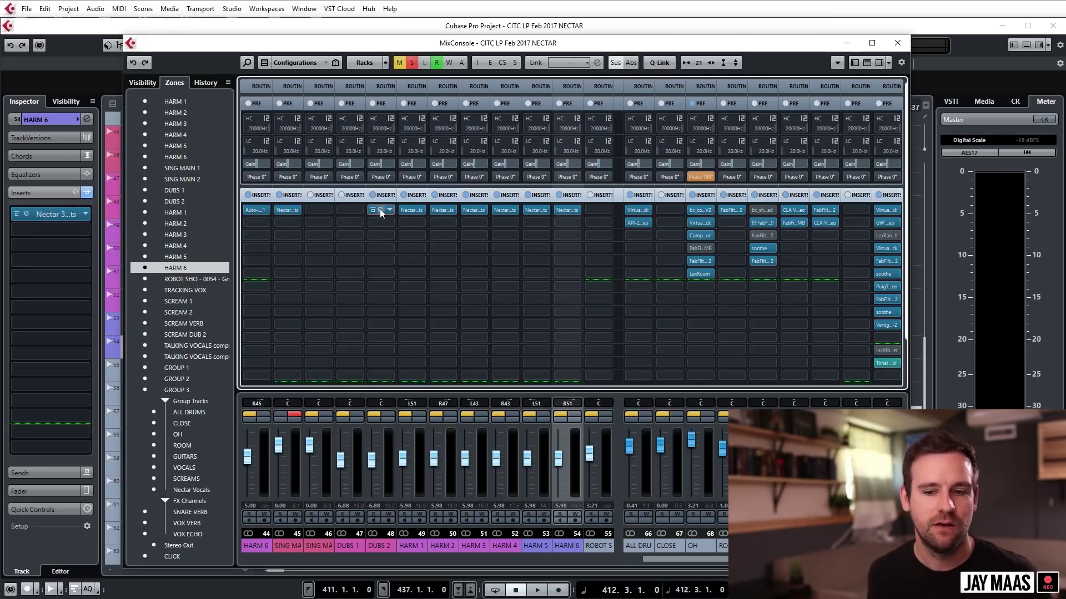
drag(380, 210, 348, 208)
drag(341, 245, 318, 211)
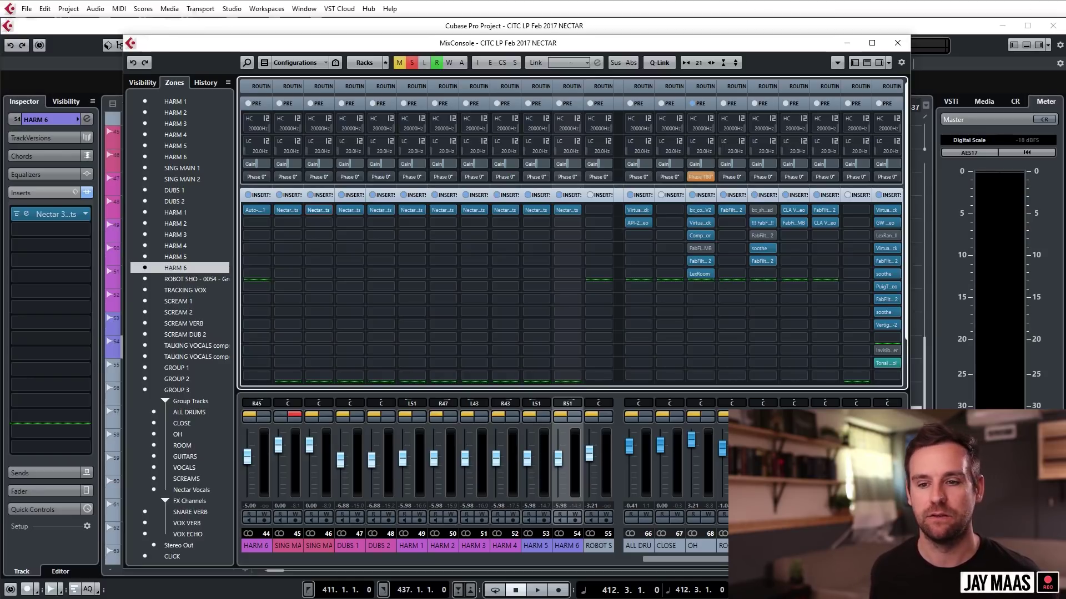
click(897, 43)
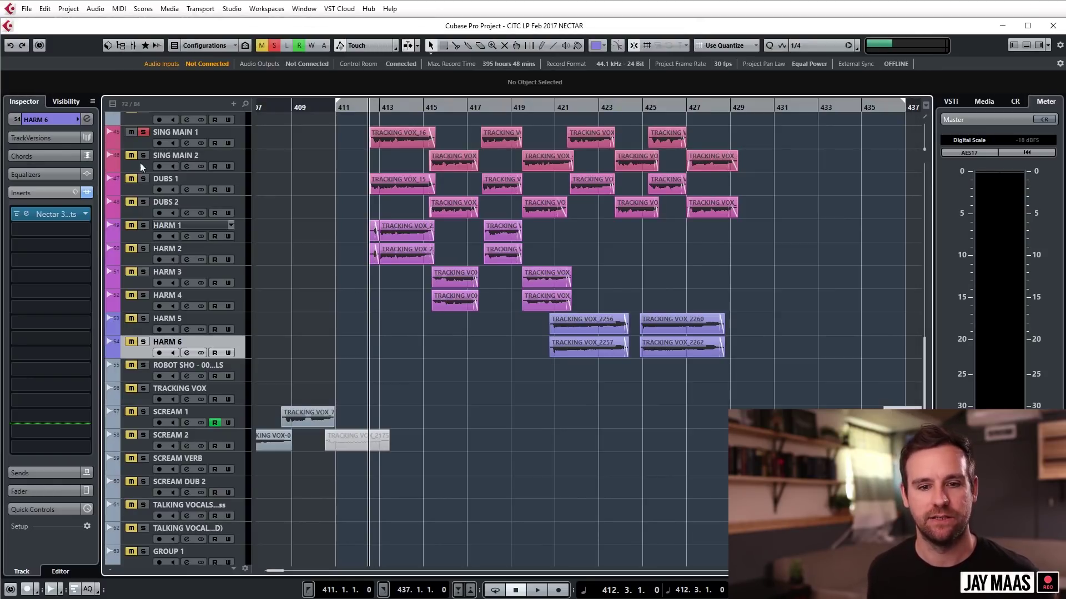
Solo SING MAIN 2 together with SING MAIN 1 and play the lead vocals briefly
scroll(345, 227, up, 2)
key(space)
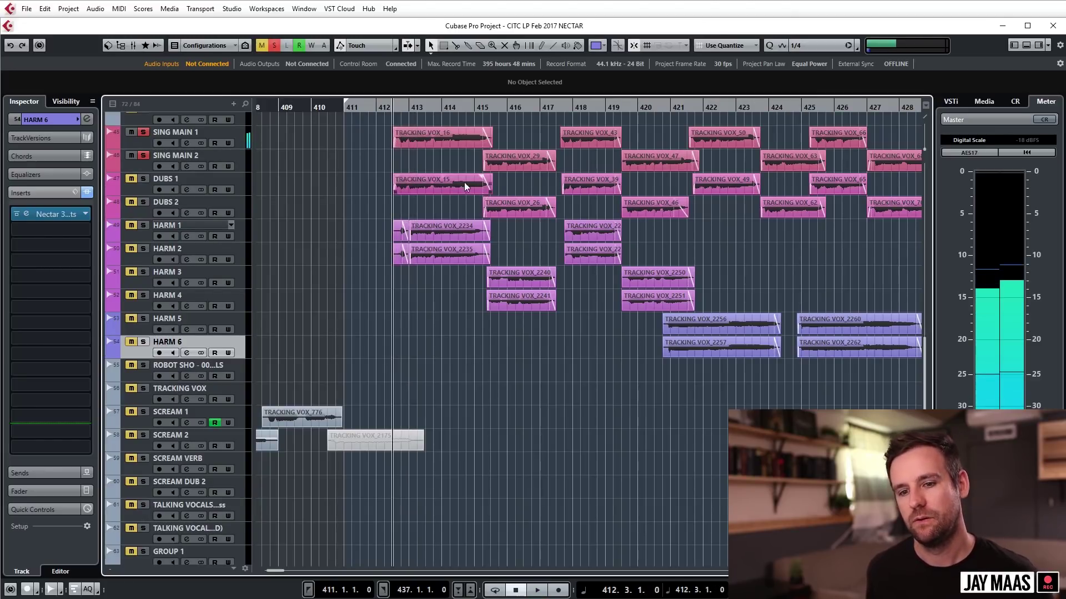
key(space)
Highlight the clips on the SING MAIN 1 and SING MAIN 2 tracks to show the lead vocal parts
scroll(422, 200, down, 2)
scroll(383, 212, up, 4)
drag(288, 186, 597, 222)
drag(308, 250, 553, 246)
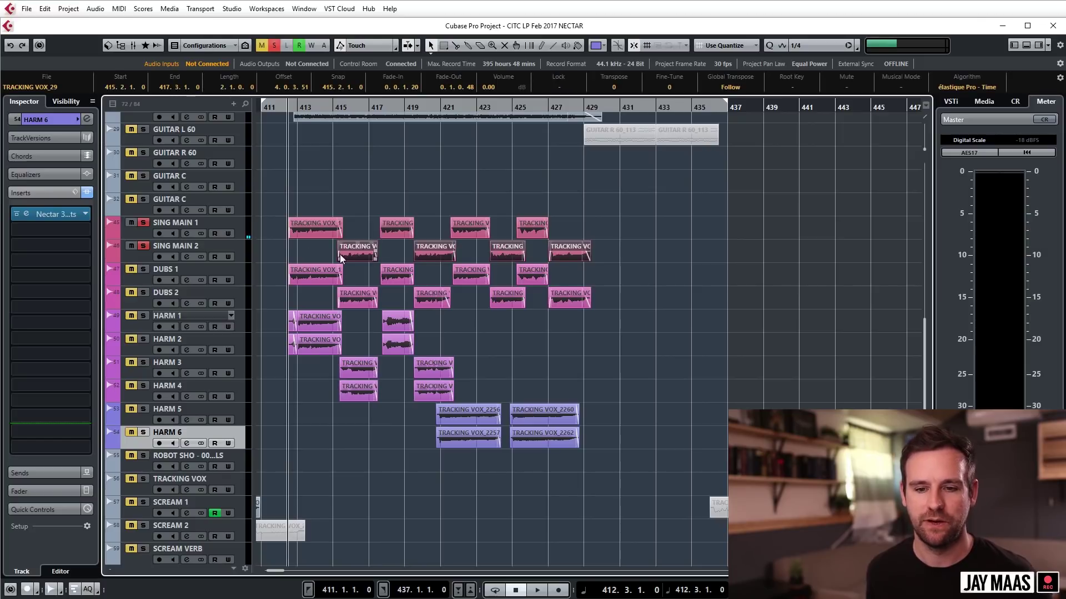
scroll(339, 246, up, 5)
scroll(340, 249, down, 5)
drag(267, 186, 570, 229)
drag(323, 215, 561, 260)
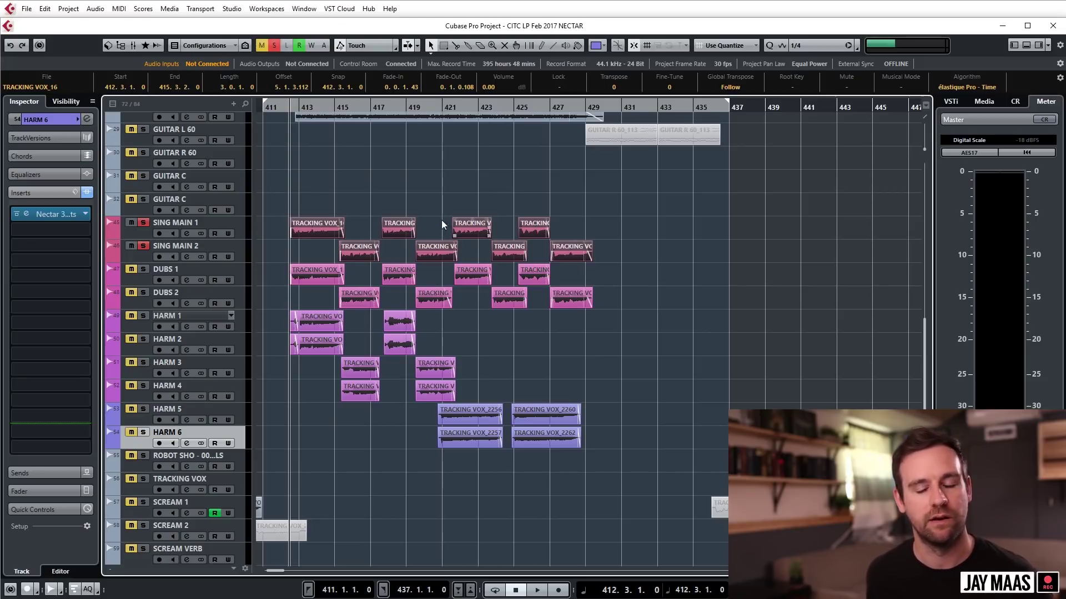
Examine where the two lead vocal tracks alternate, clear the clip selection and place the playback cursor at bar 412, beat 2
scroll(336, 213, up, 3)
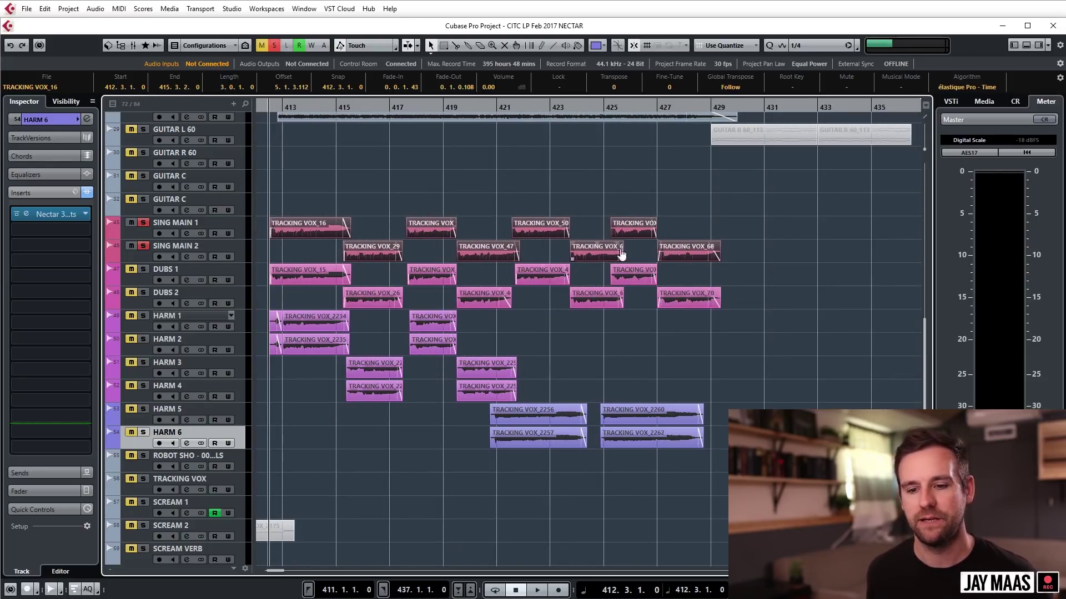
scroll(364, 254, up, 5)
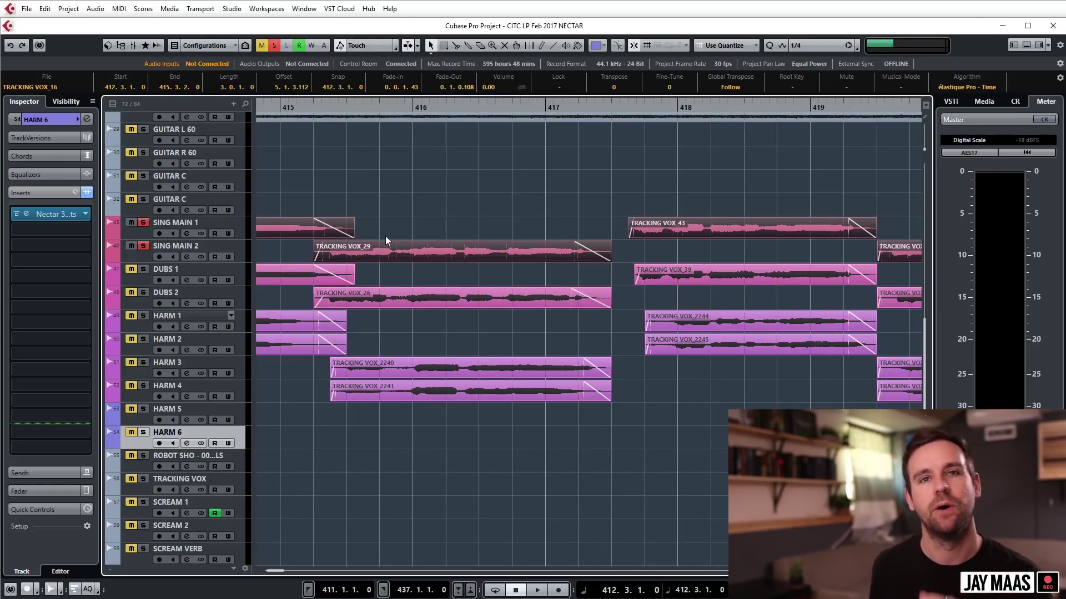
scroll(460, 235, down, 5)
scroll(428, 240, up, 3)
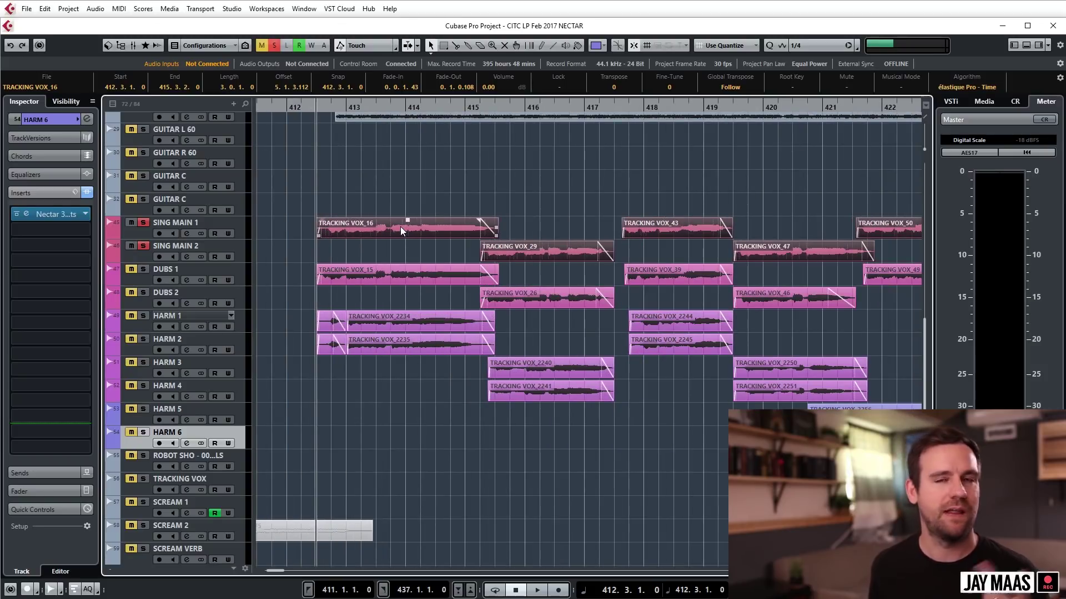
click(335, 157)
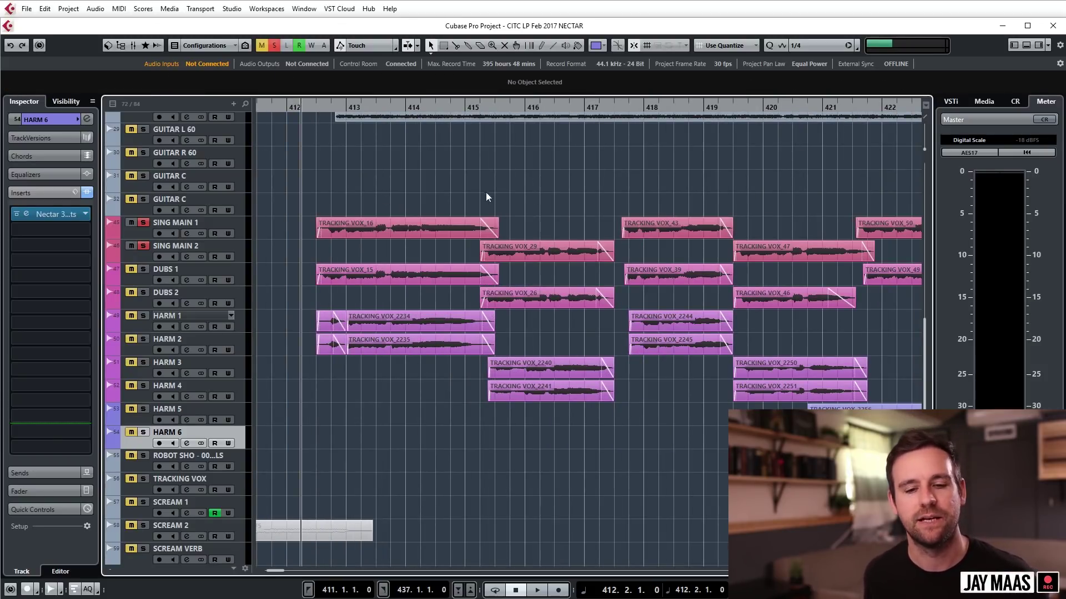
Play the two soloed lead vocals from bar 412 to about bar 418, watching the clips alternate, and stop playback
key(space)
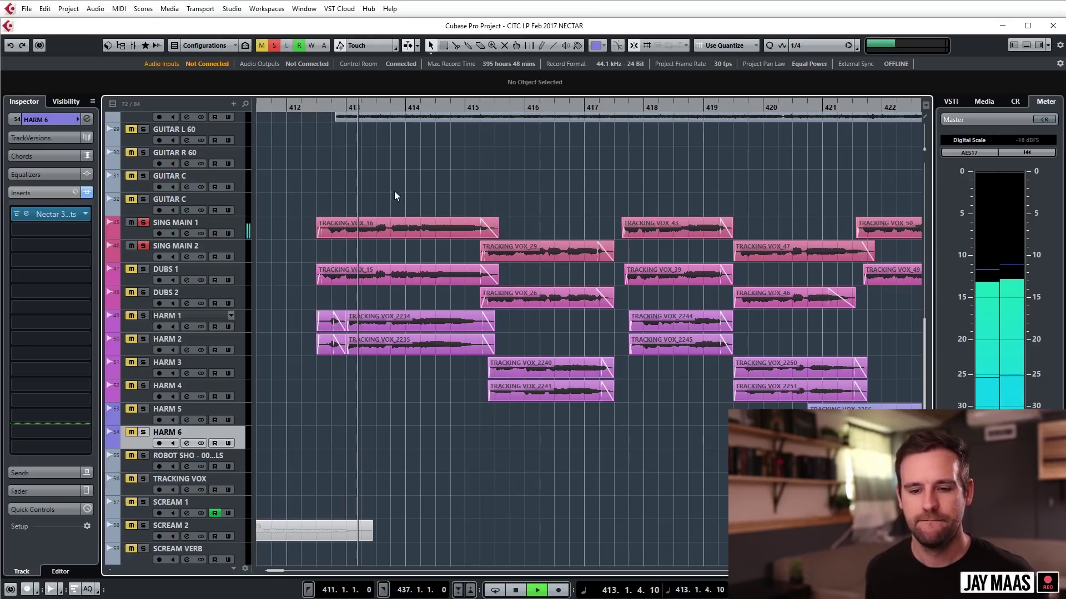
scroll(410, 195, up, 2)
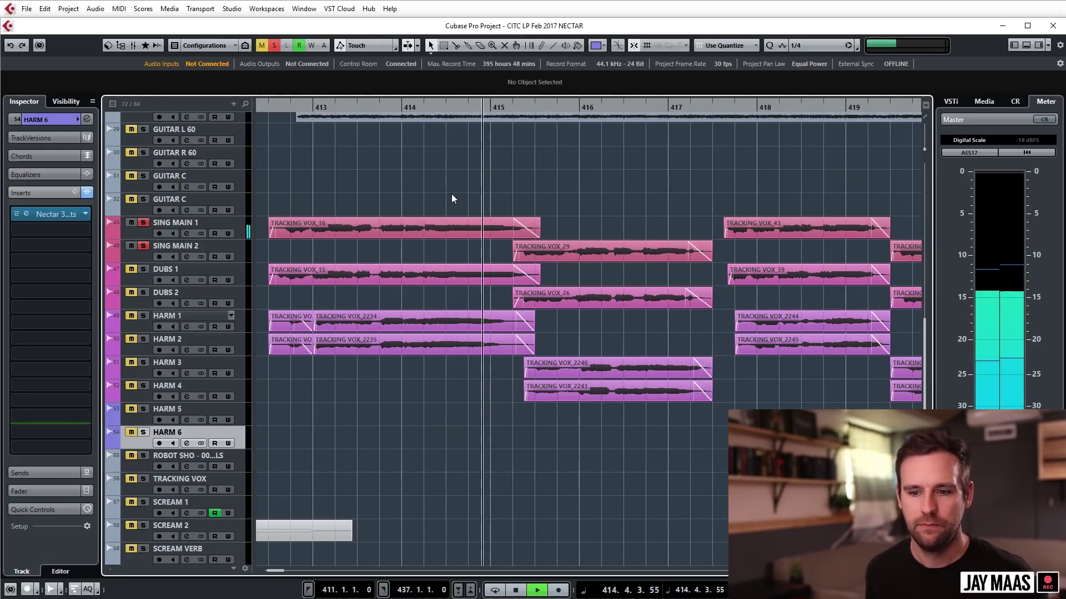
scroll(507, 191, down, 2)
scroll(487, 248, up, 3)
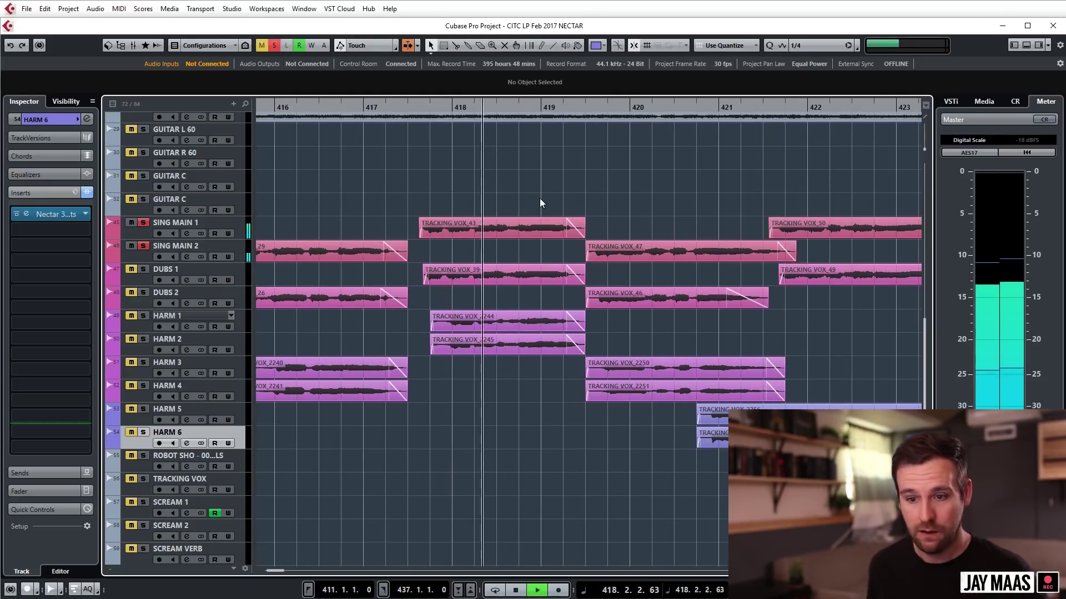
click(473, 108)
key(space)
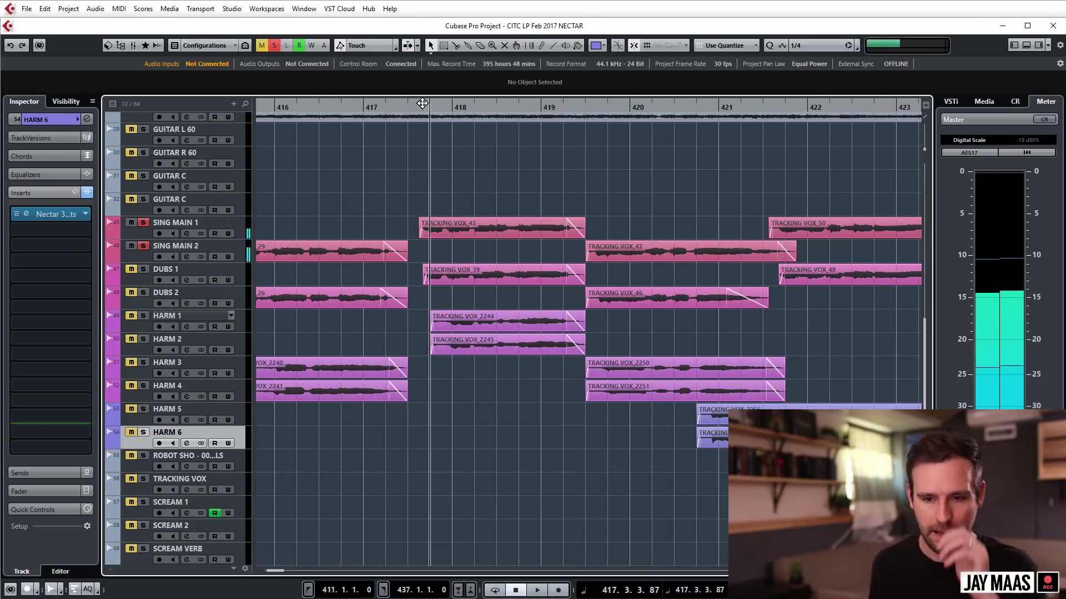
Open Nectar 3 Elements on the SING MAIN 1 track and move its window clear of the lead vocal clips
click(168, 231)
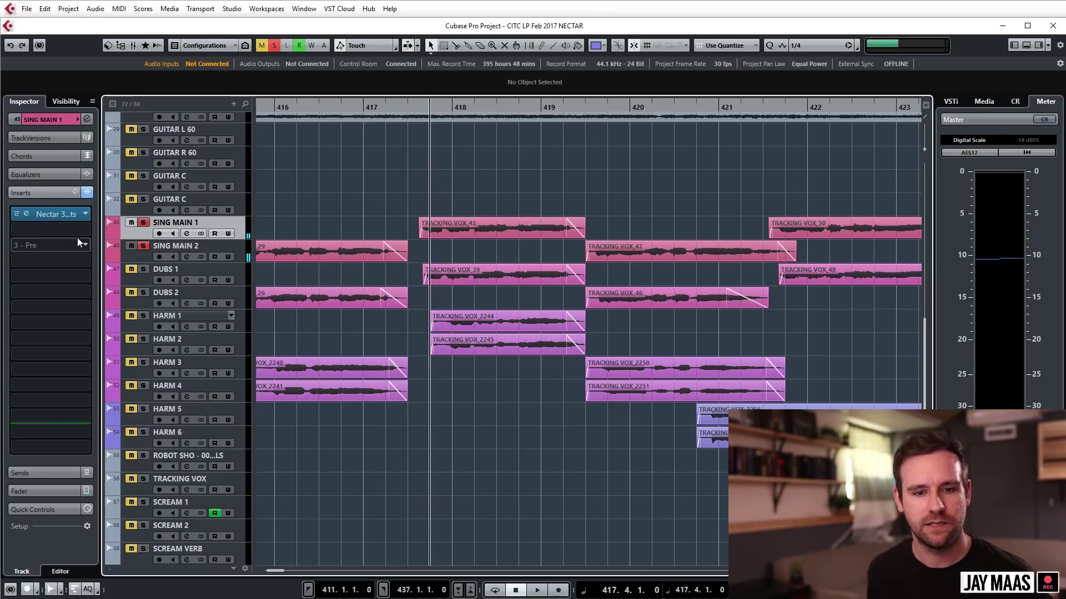
click(28, 214)
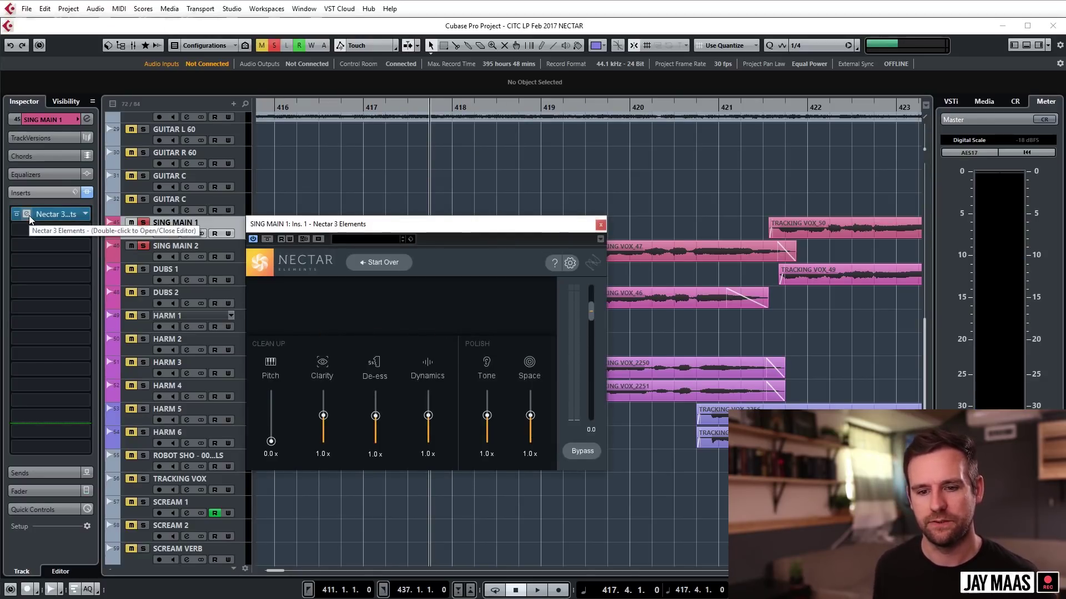
drag(430, 230, 696, 282)
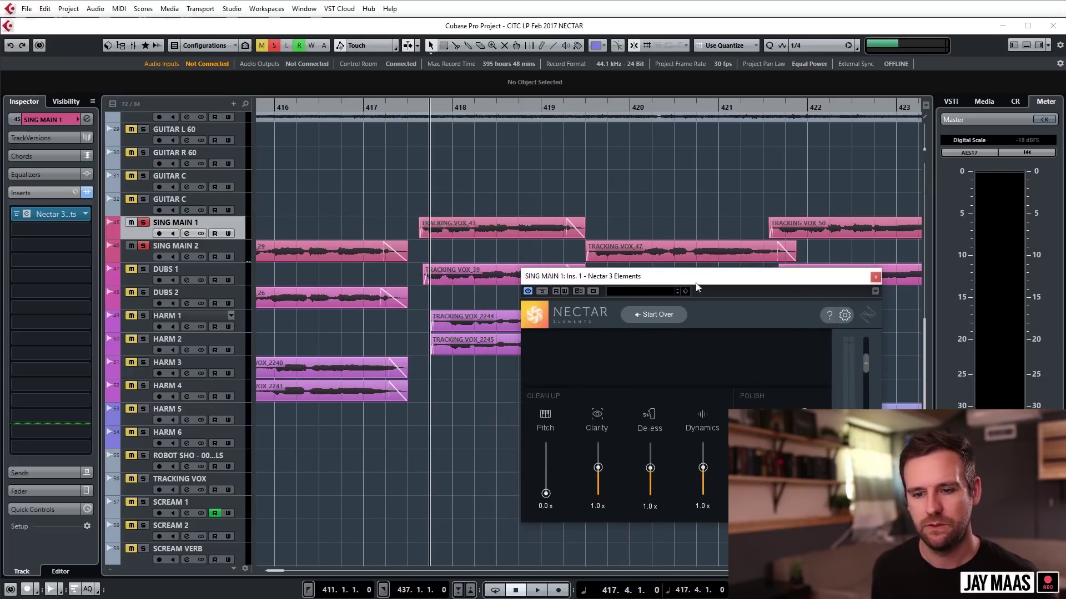
Place the playback cursor at bar 412, beat 4, in the first SING MAIN 1 clip, and reposition the plug-in window
key(g)
key(g)
scroll(431, 194, left, 3)
click(444, 104)
click(445, 105)
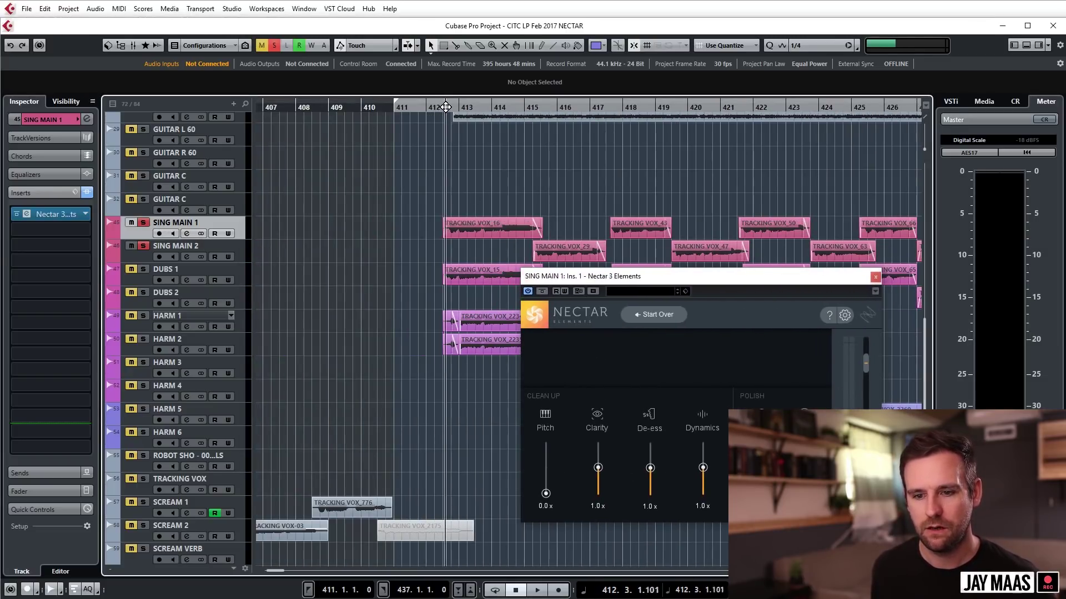
right_click(509, 383)
drag(618, 278, 334, 128)
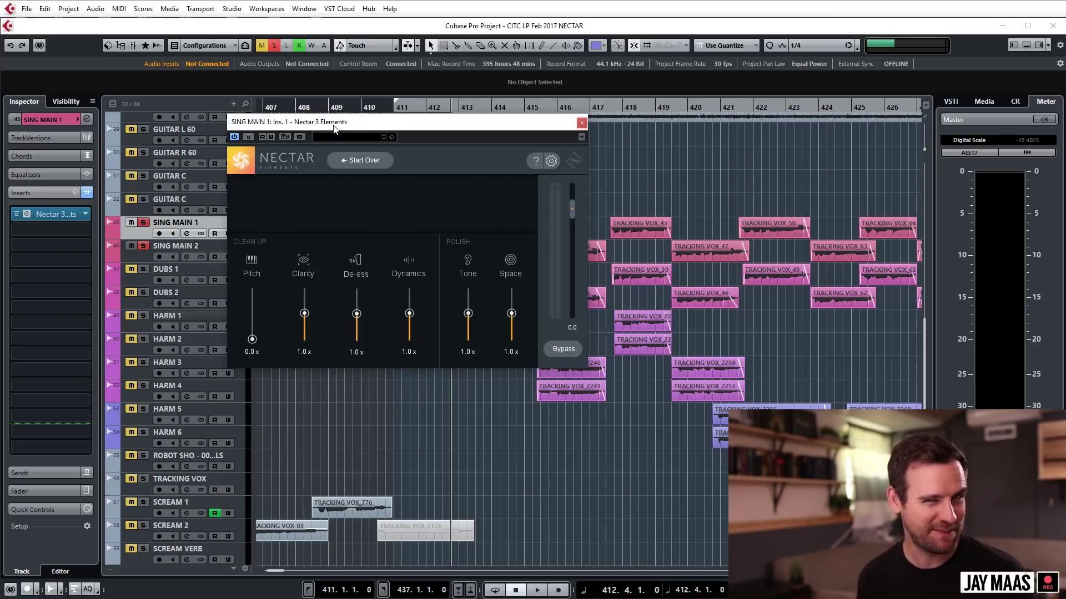
drag(333, 129, 335, 141)
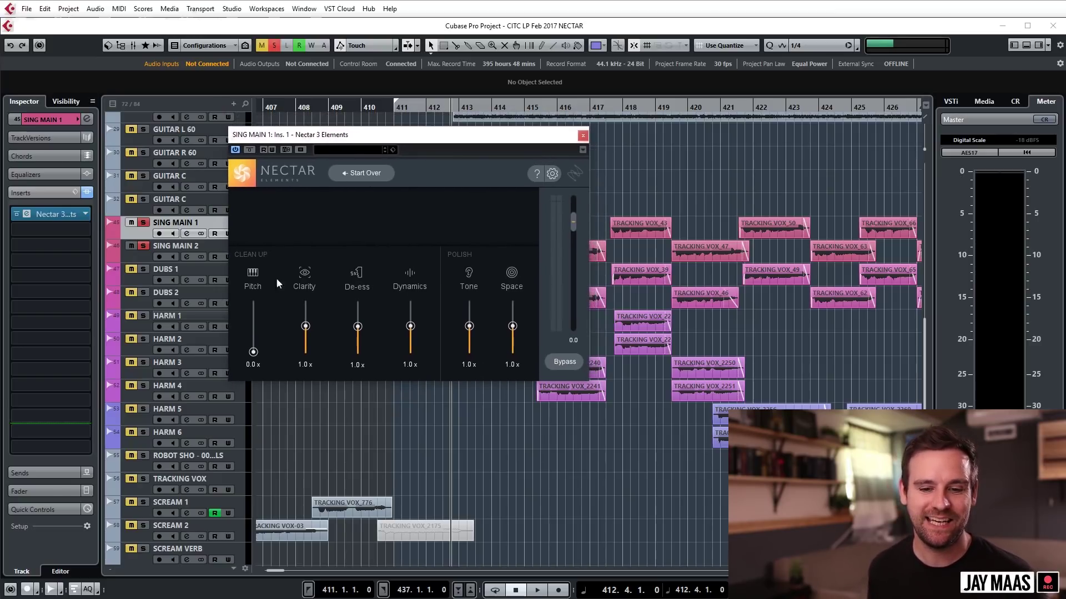
Raise Nectar's Pitch to 2.0x, play the lead vocal briefly, and return Pitch to 0.0x
drag(253, 352, 247, 218)
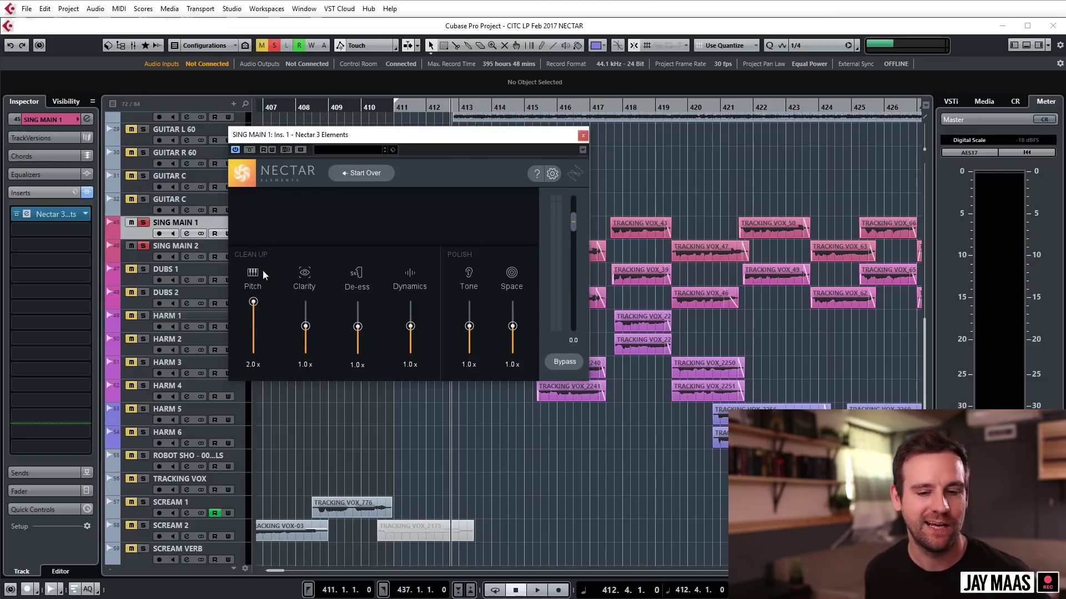
key(space)
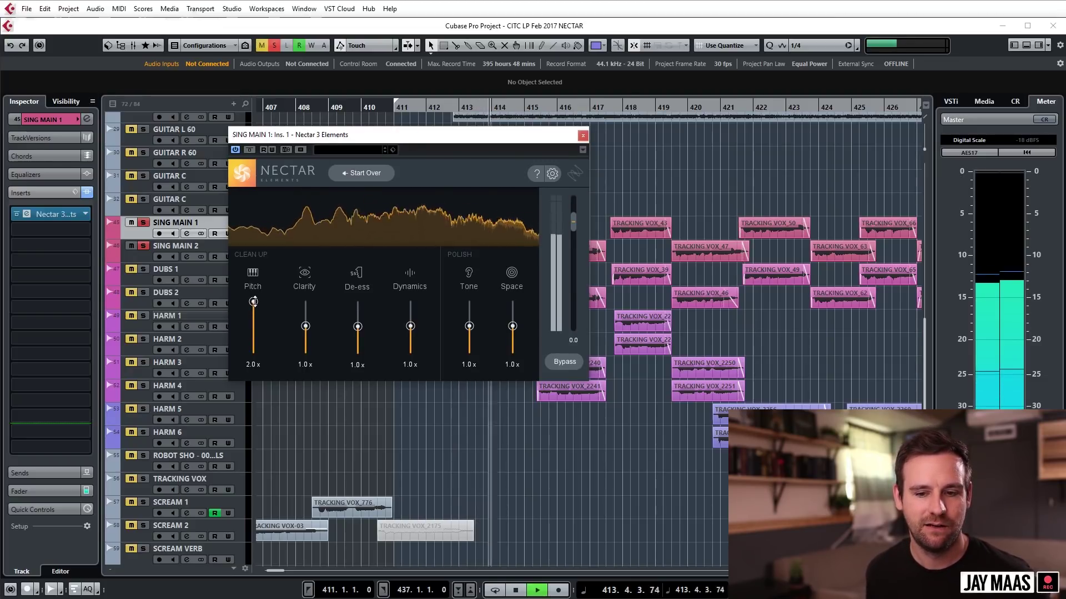
key(space)
drag(253, 301, 278, 462)
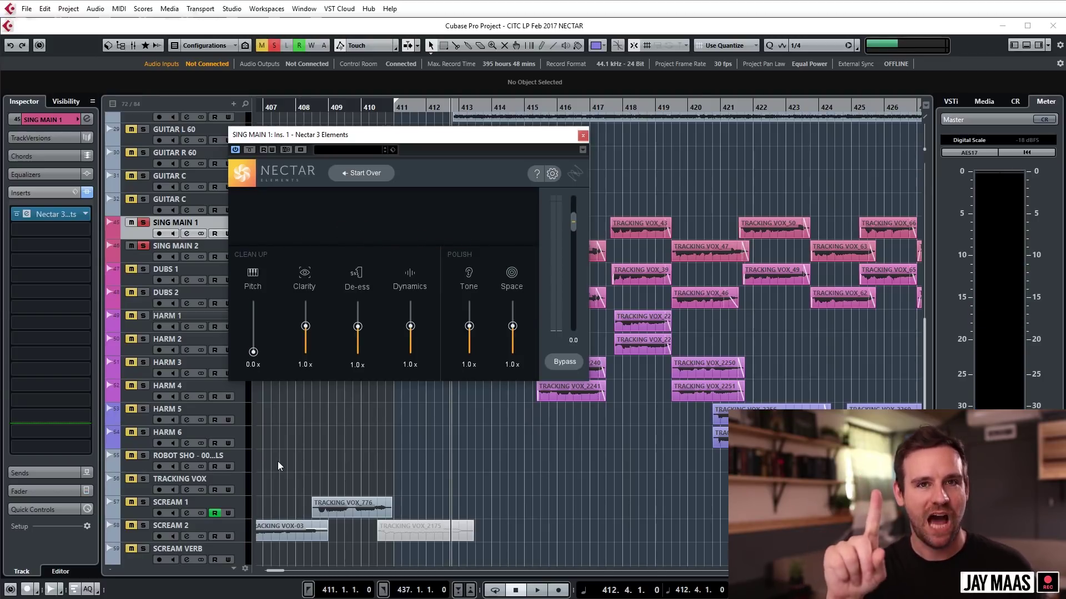
Audition the first lead vocal phrase once more with Pitch at 2.0x and bring it back to 0.0x
drag(253, 351, 259, 214)
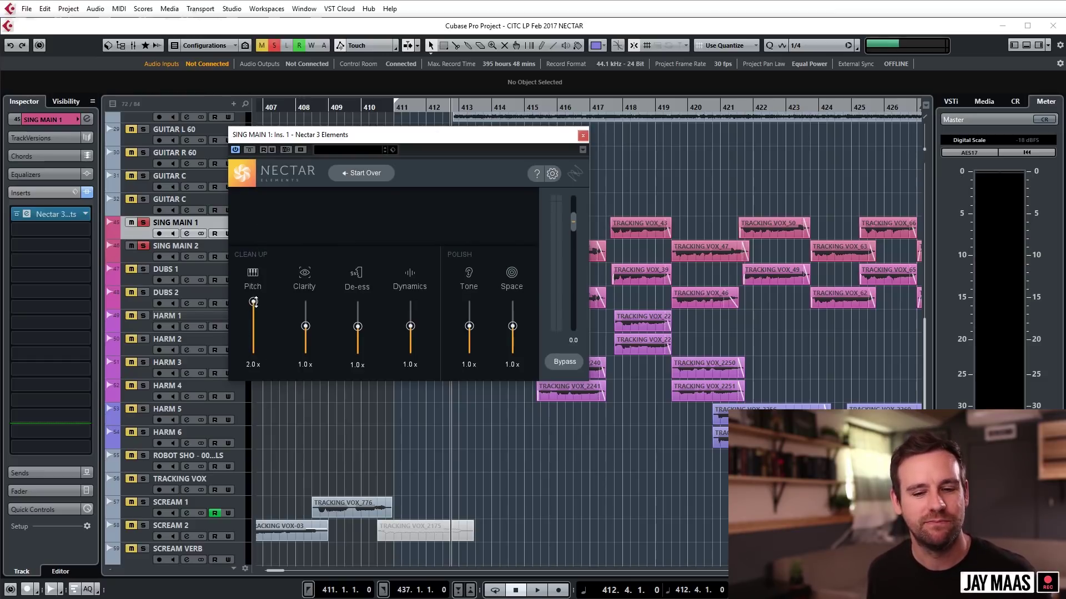
key(space)
drag(254, 302, 253, 353)
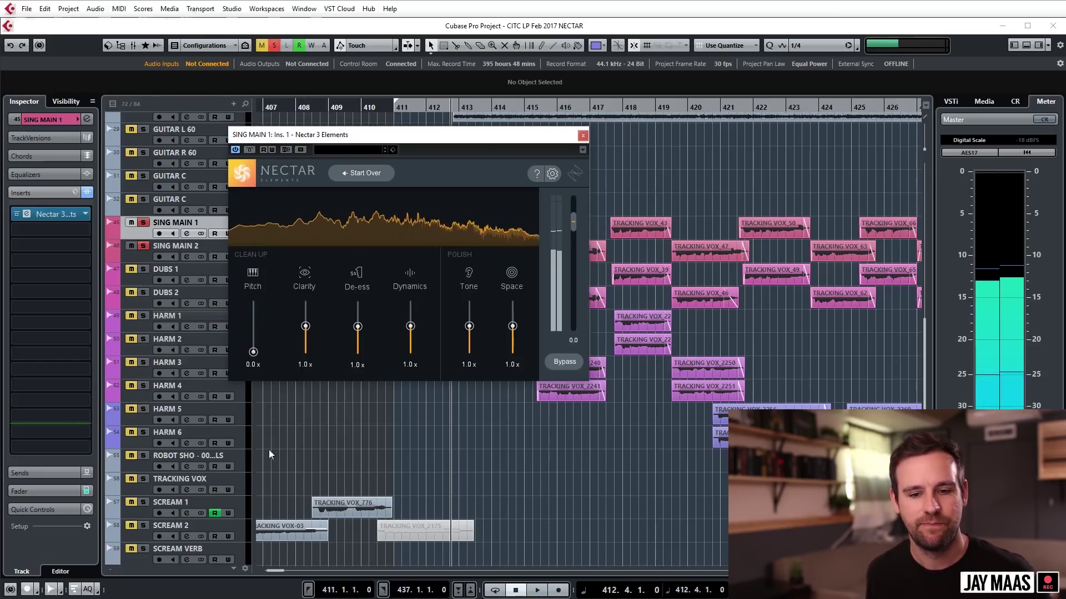
Move the Nectar window below the SING MAIN 1 clips and compare the vocal with Pitch at 2.0x and 0.0x
drag(367, 140, 347, 256)
drag(406, 187, 544, 229)
click(391, 210)
click(335, 260)
drag(233, 468, 234, 417)
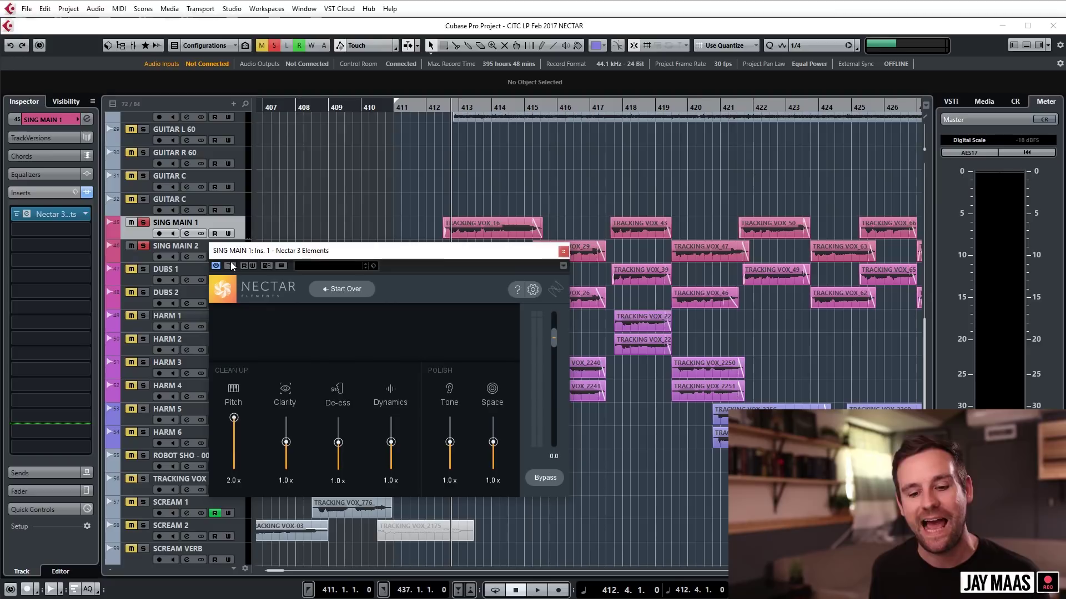
key(space)
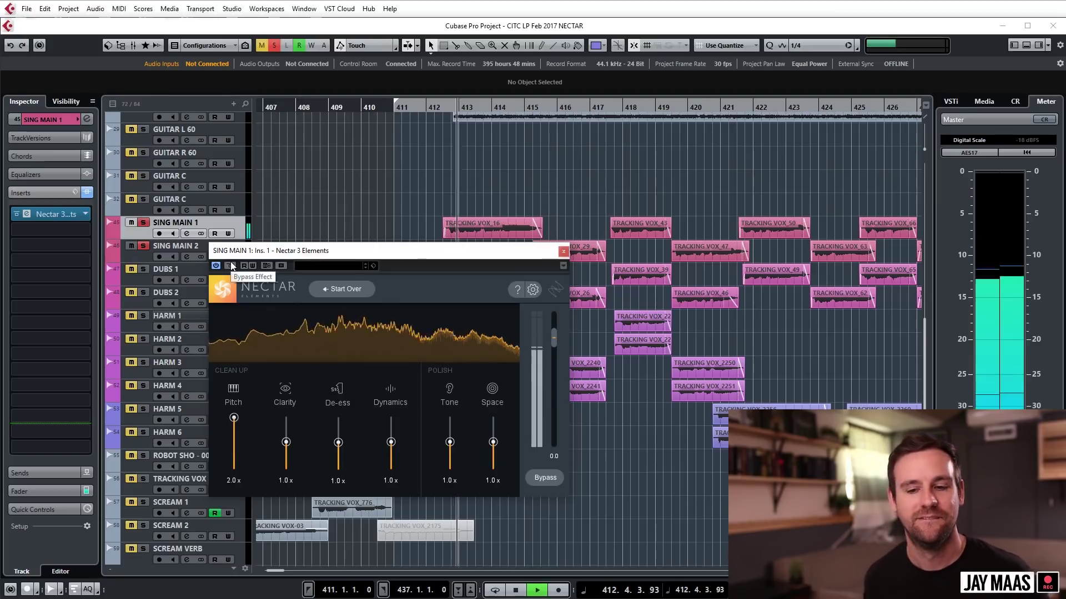
drag(234, 417, 233, 468)
key(space)
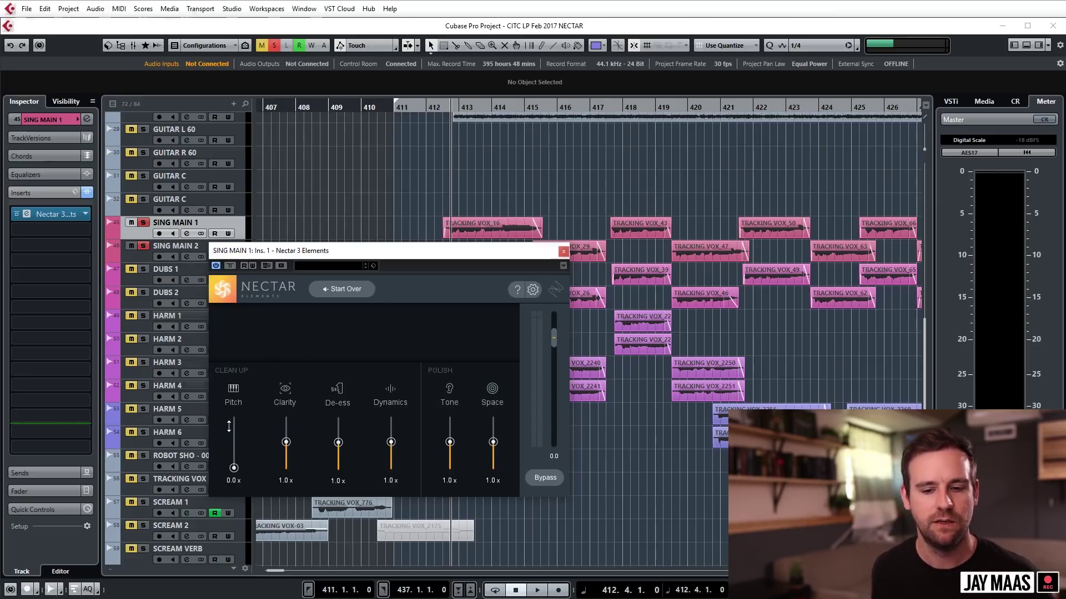
Audition the lead vocal with Clarity at 0.0x and at 2.0x, and reset Clarity to 1.0x
drag(287, 441, 285, 468)
key(space)
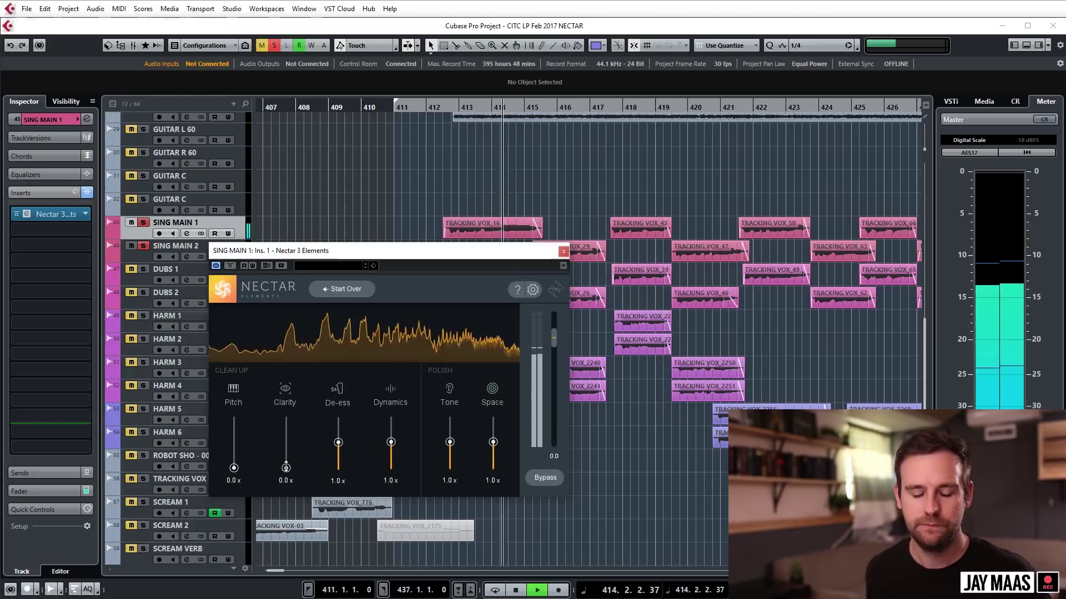
key(space)
drag(286, 468, 281, 384)
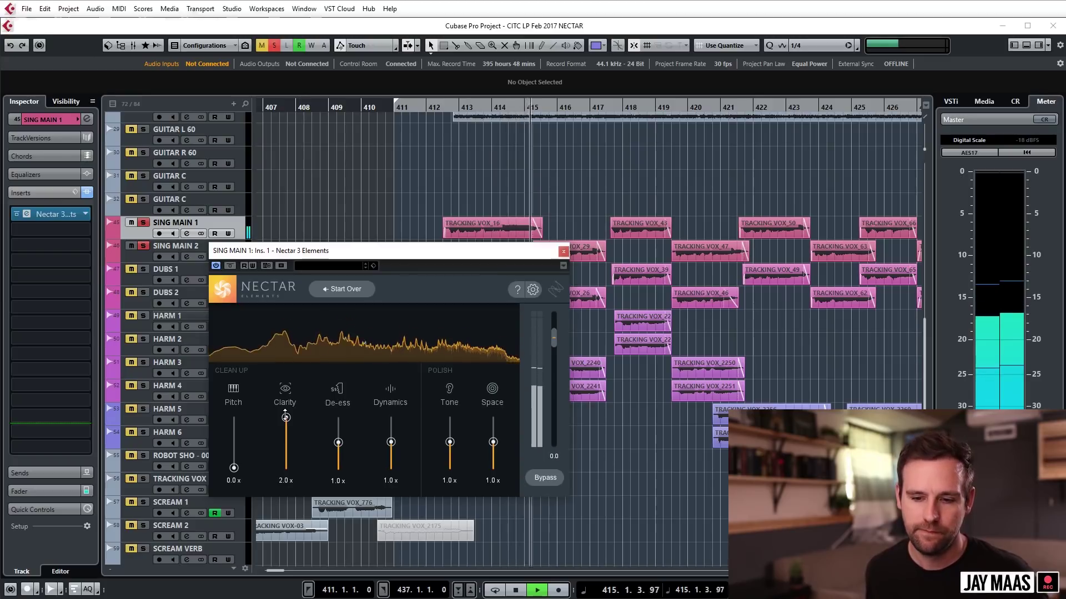
key(space)
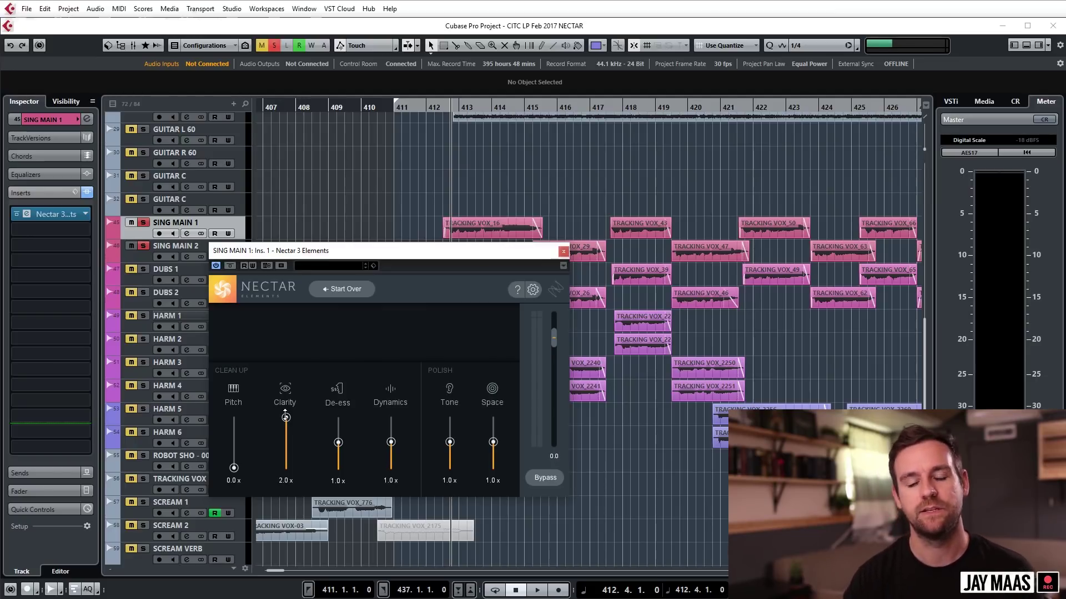
double_click(286, 417)
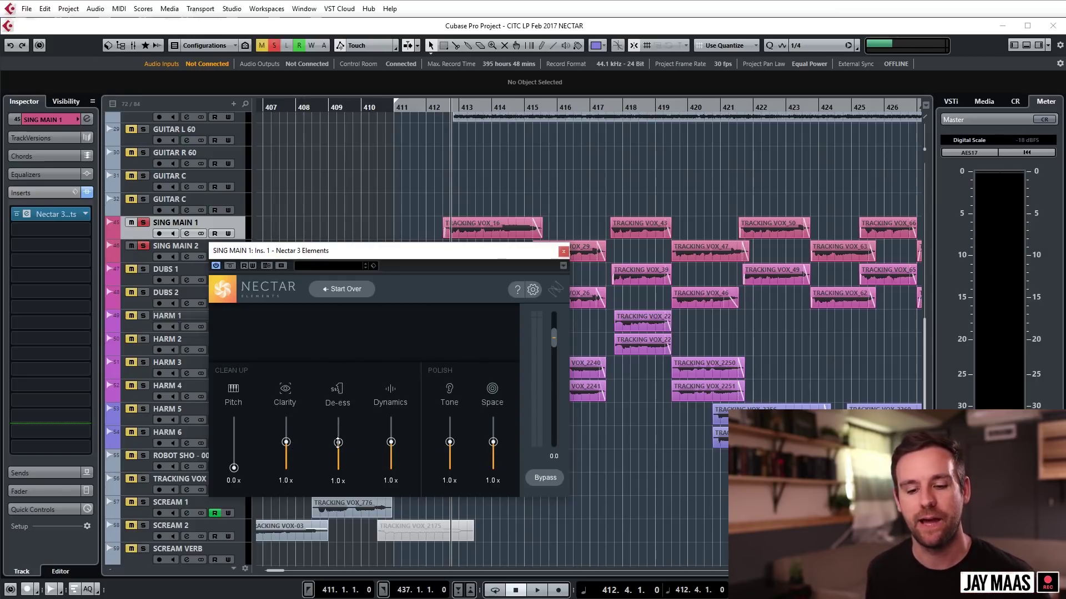
Move the plug-in window away from the second lead phrase and place the playback cursor at bar 417, beat 3
drag(436, 248, 413, 227)
click(615, 110)
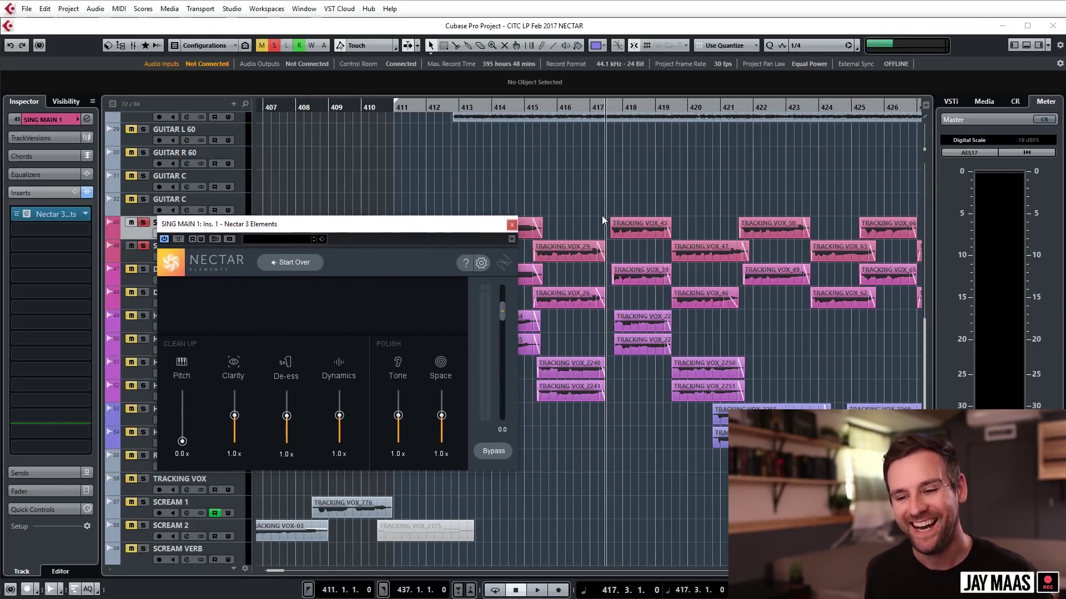
drag(610, 108, 611, 120)
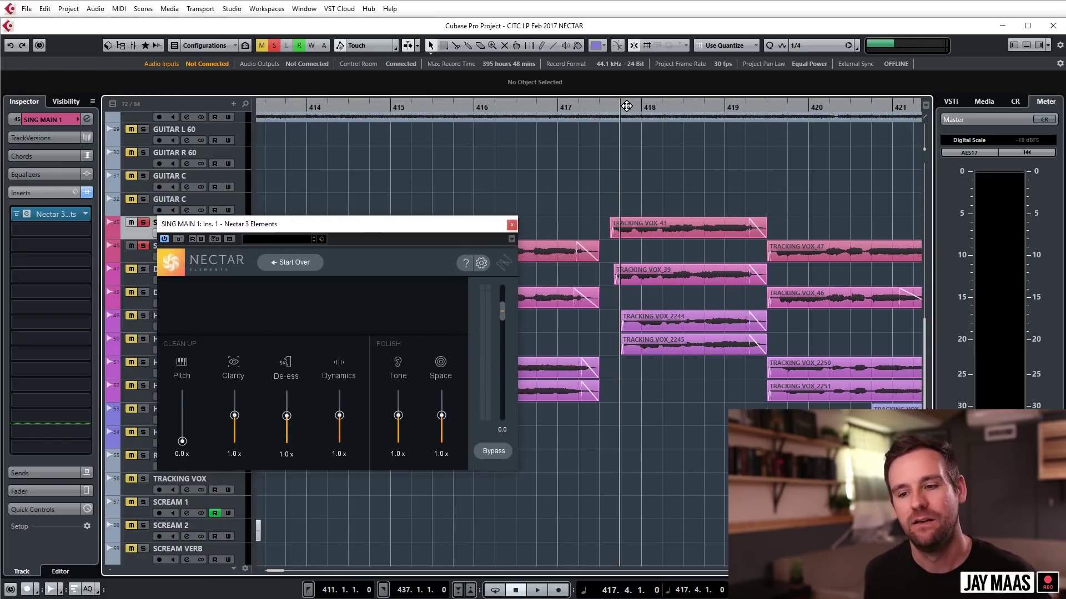
click(600, 112)
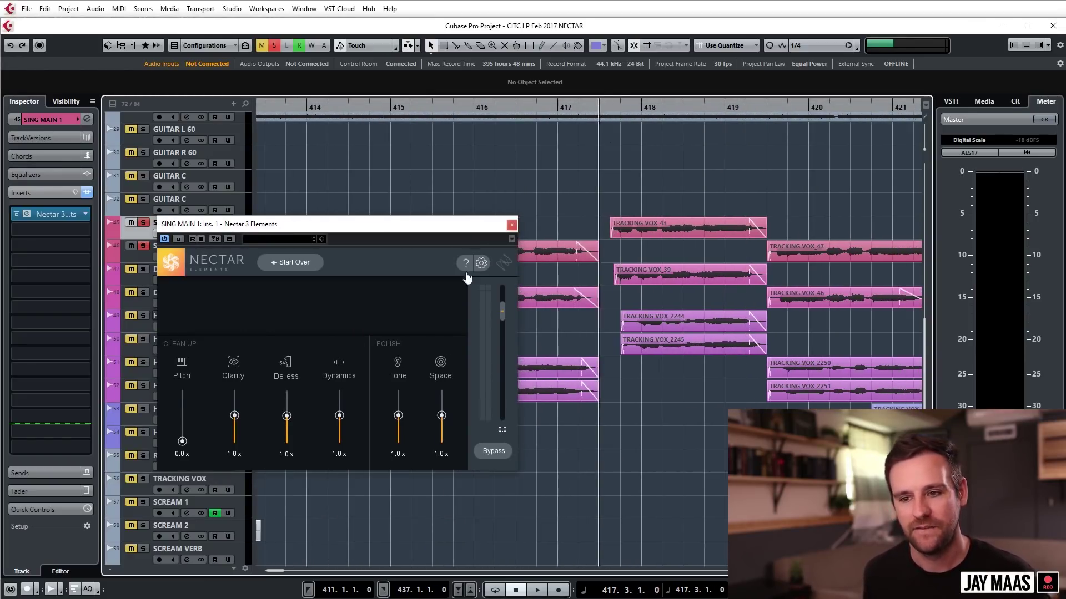
Set De-ess to 0.0x and play the lead vocal phrase from bar 417 to hear its sibilance
drag(286, 415, 287, 442)
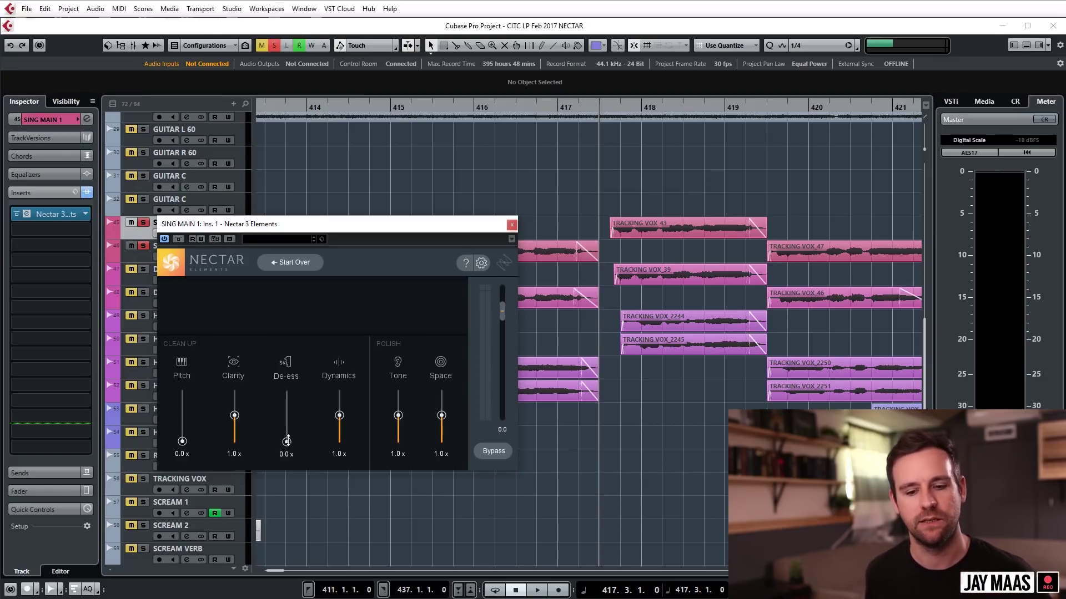
key(space)
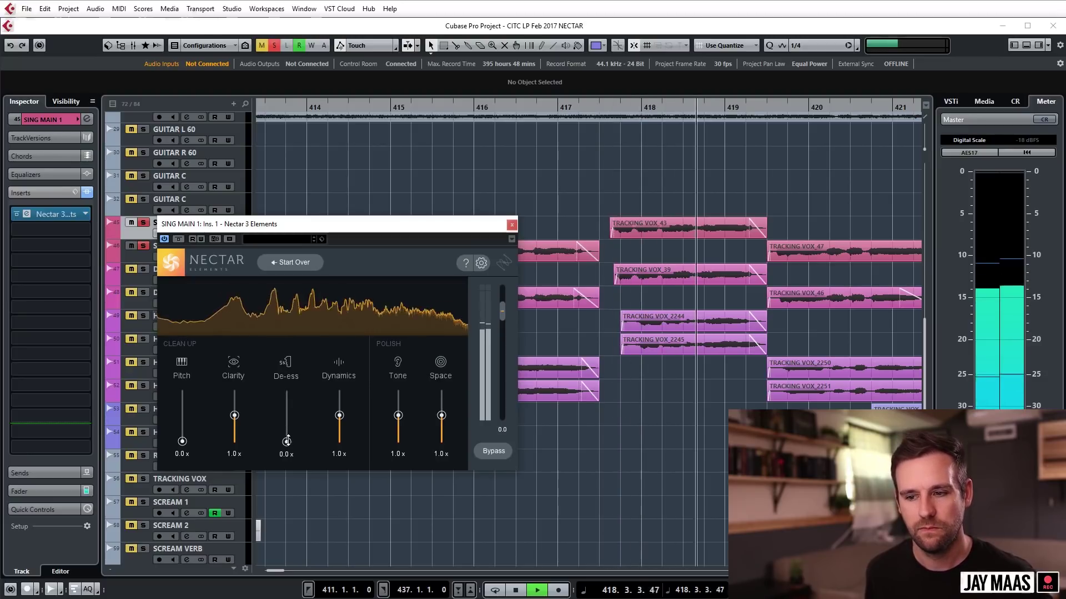
key(space)
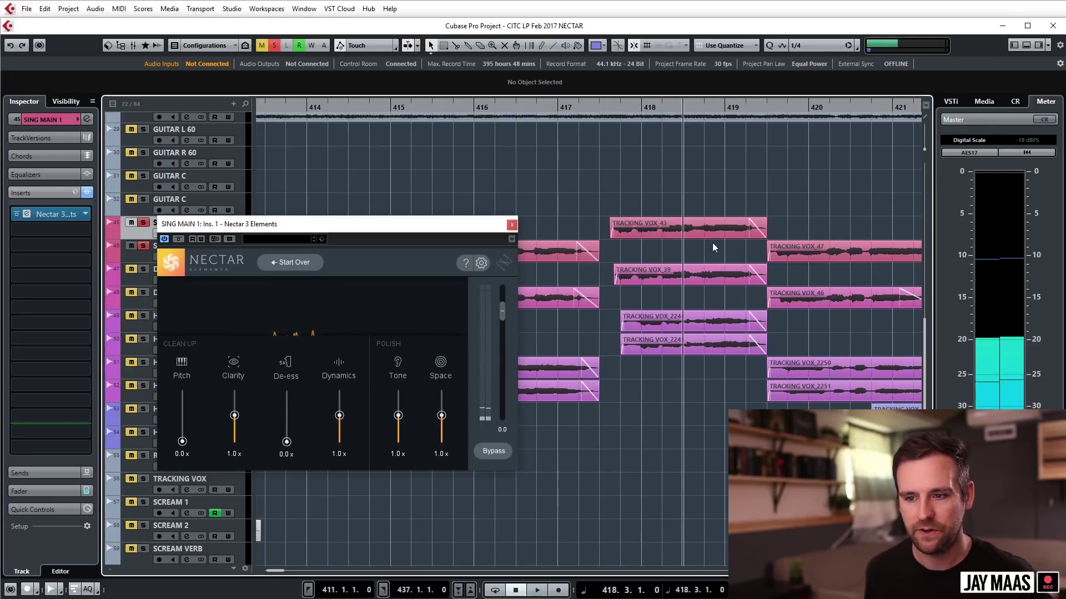
key(space)
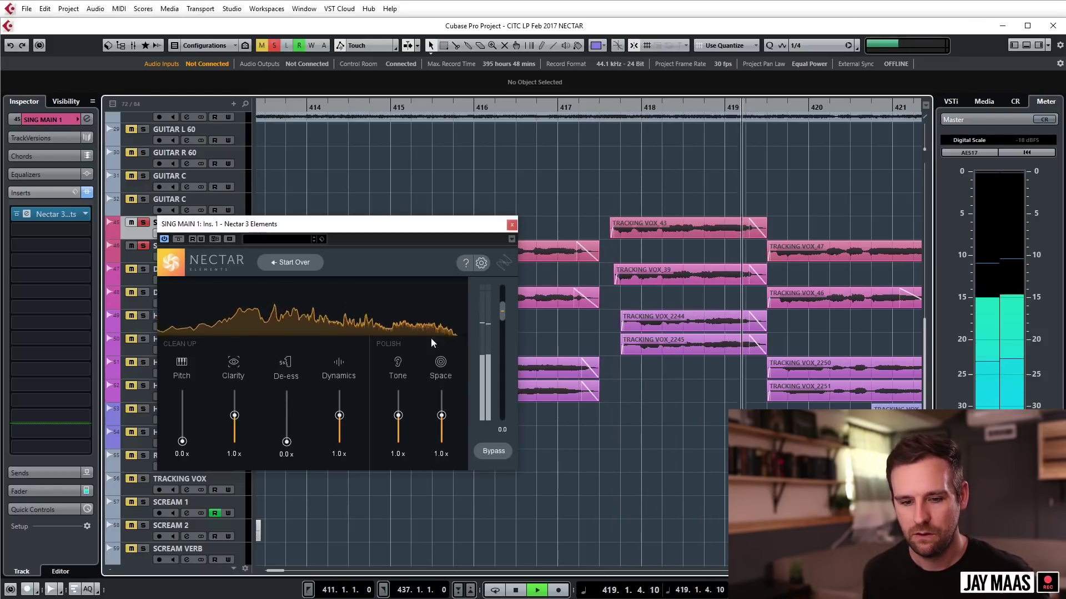
key(space)
Audition the same phrase with De-ess at 2.0x, return it to 0.0x and play again for comparison
drag(287, 442, 287, 392)
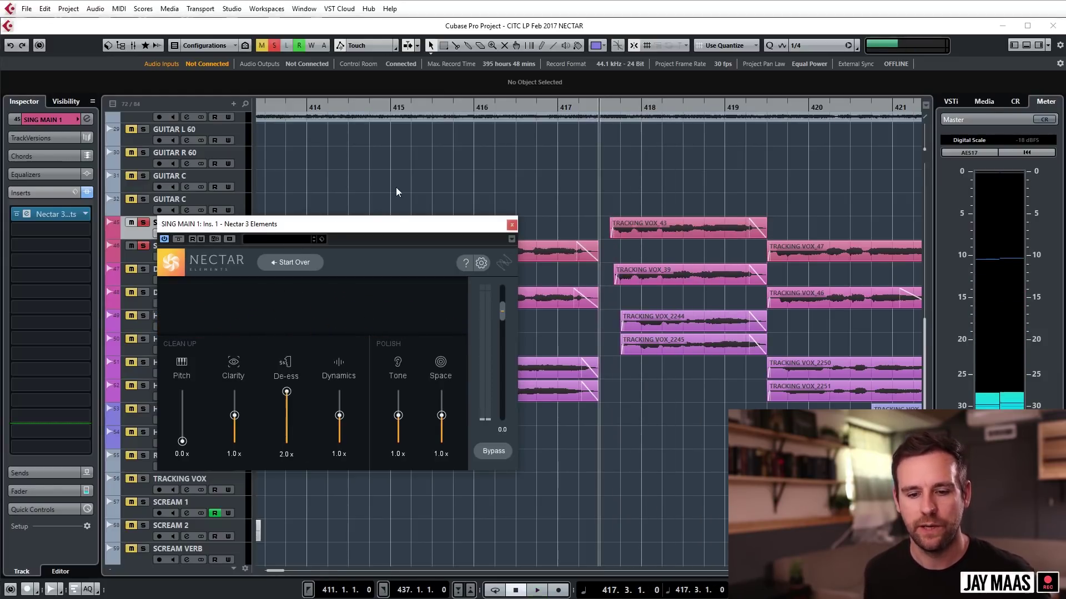
key(space)
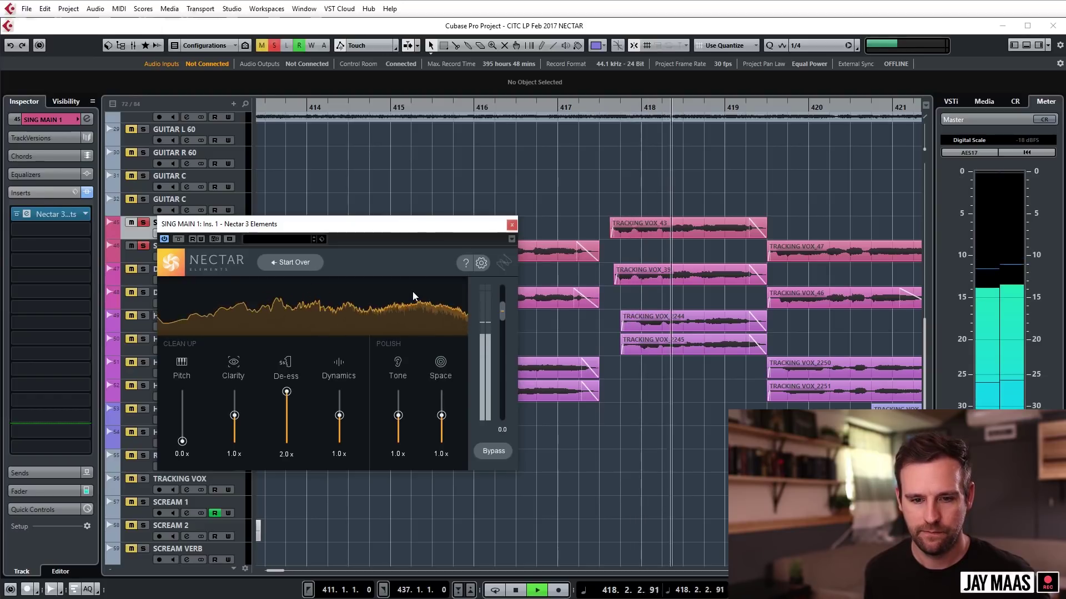
key(space)
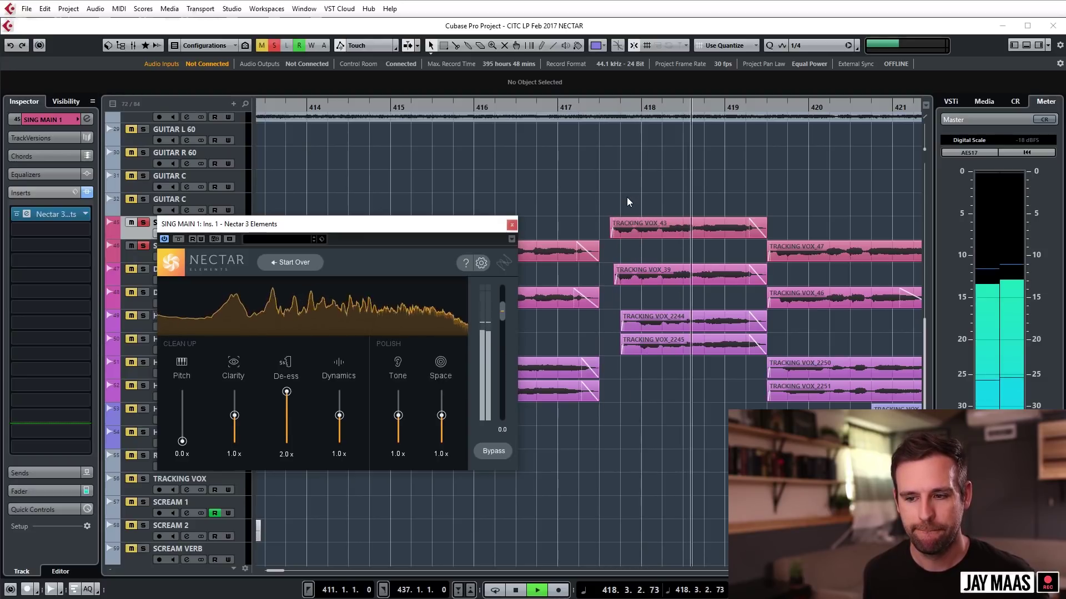
key(space)
drag(286, 392, 279, 557)
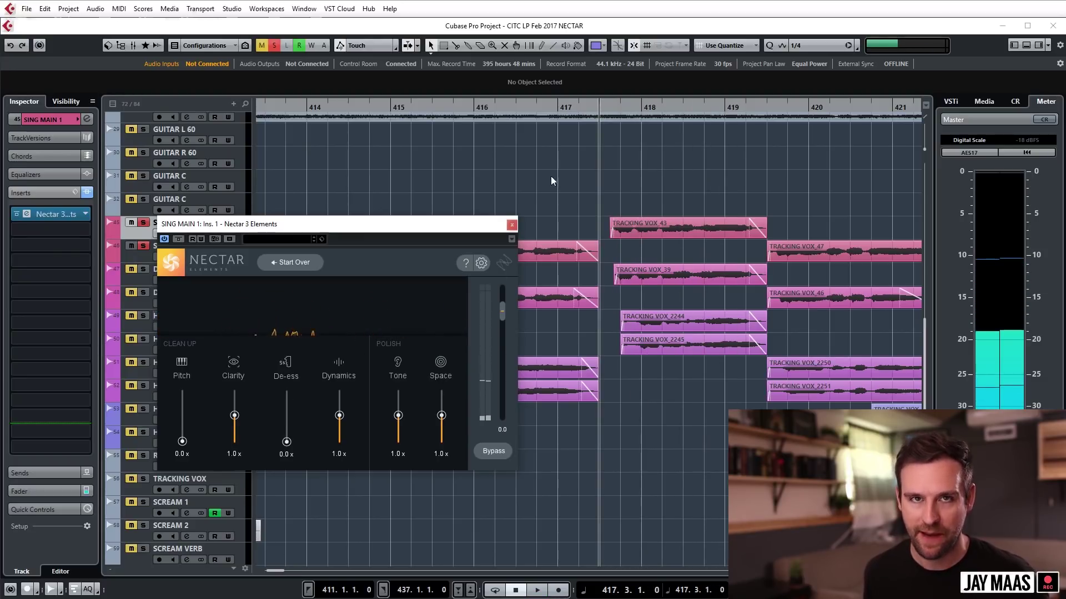
key(space)
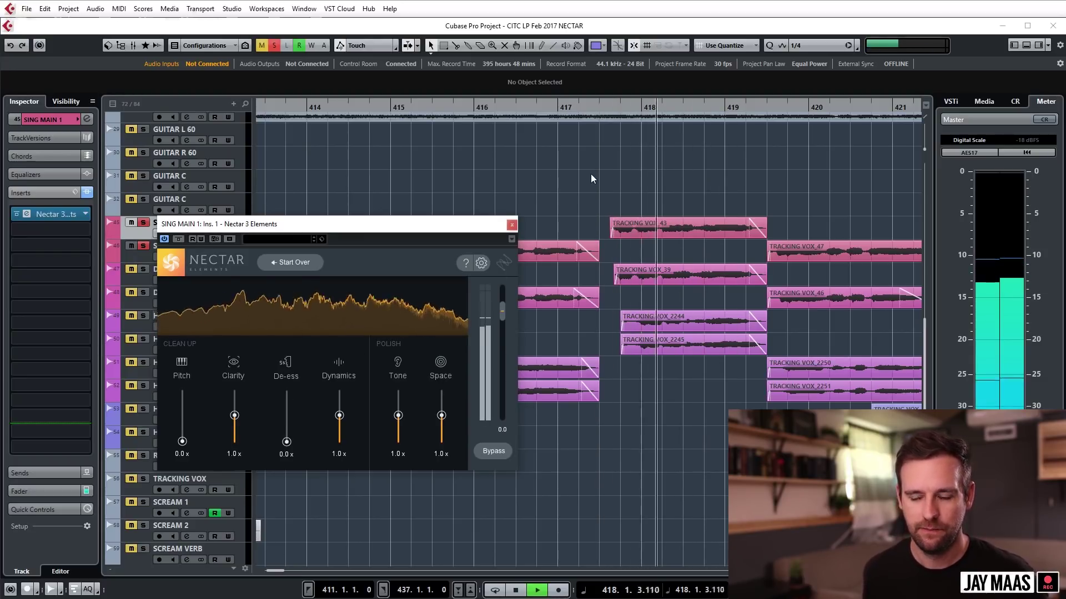
key(space)
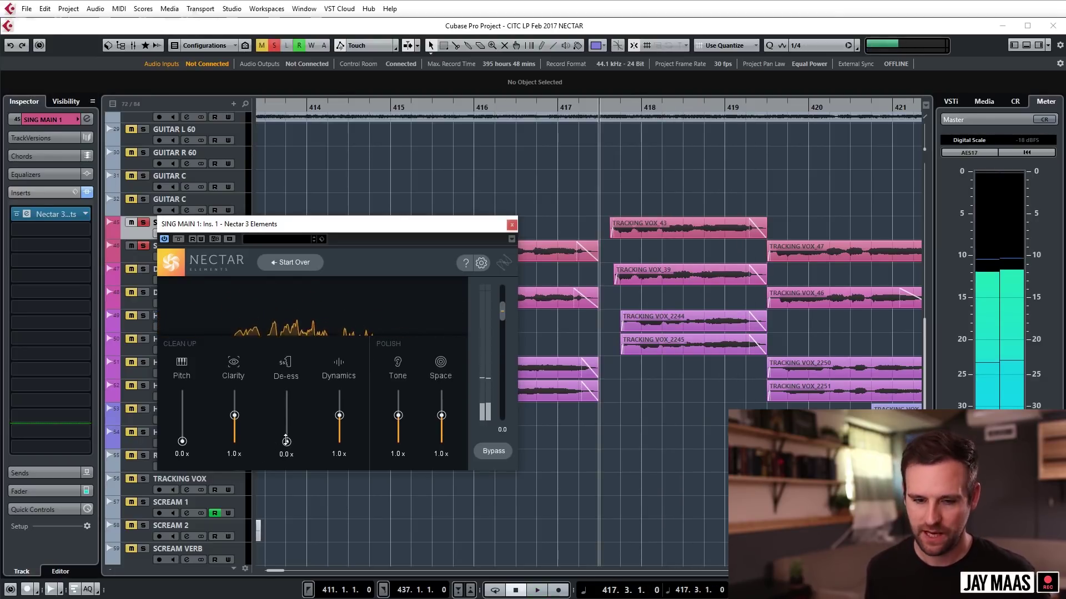
Reset De-ess to 1.0x and play the lead vocal phrase from bar 417 again
double_click(286, 441)
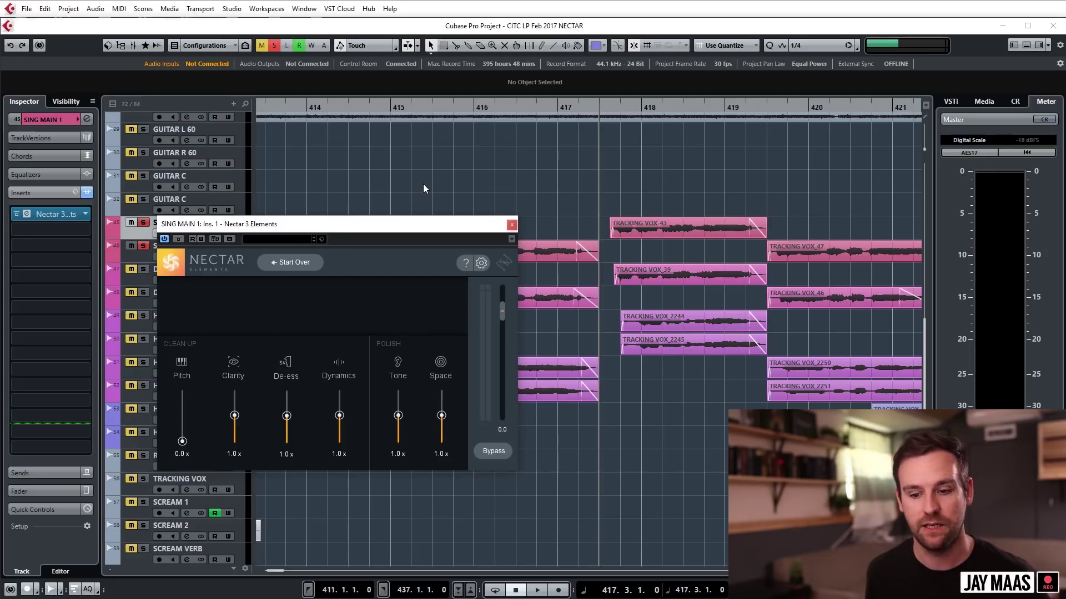
key(space)
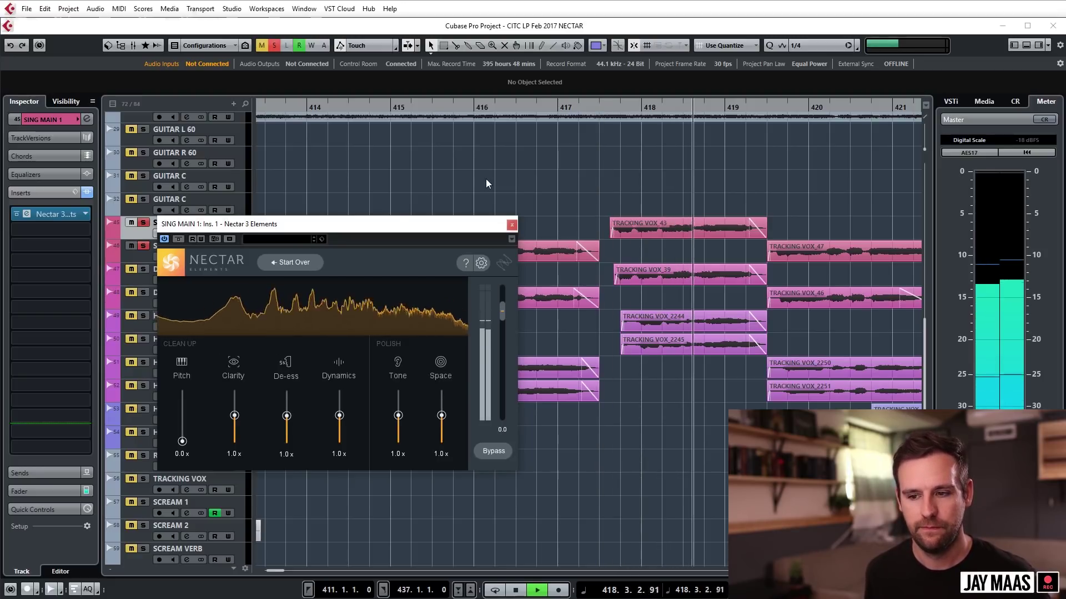
key(space)
Check the plug-in's options and open its help documentation in the browser, and minimize the browser to return to the project
click(481, 263)
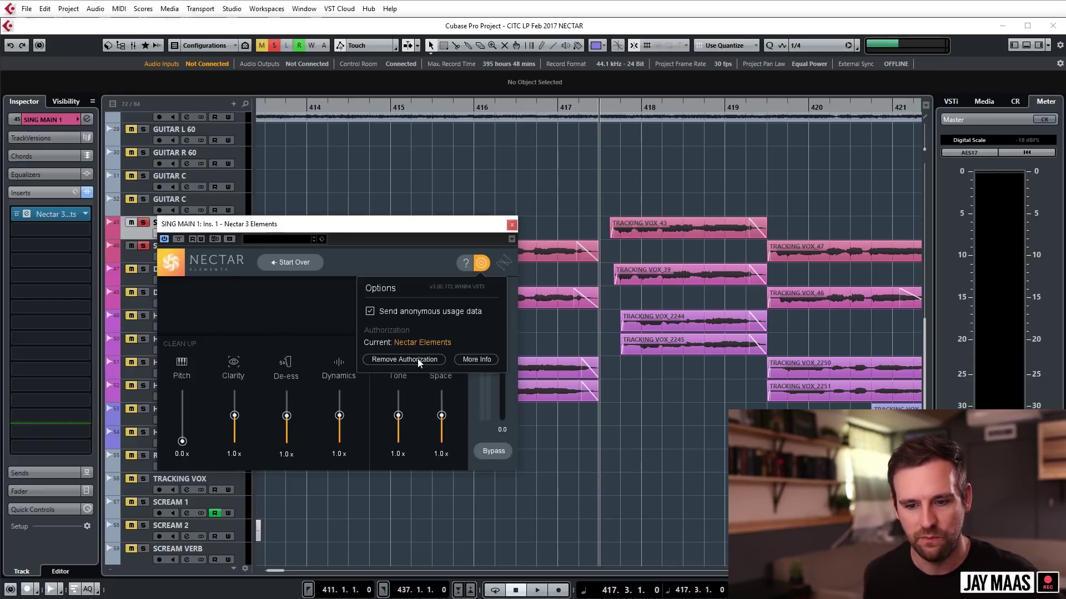
click(482, 265)
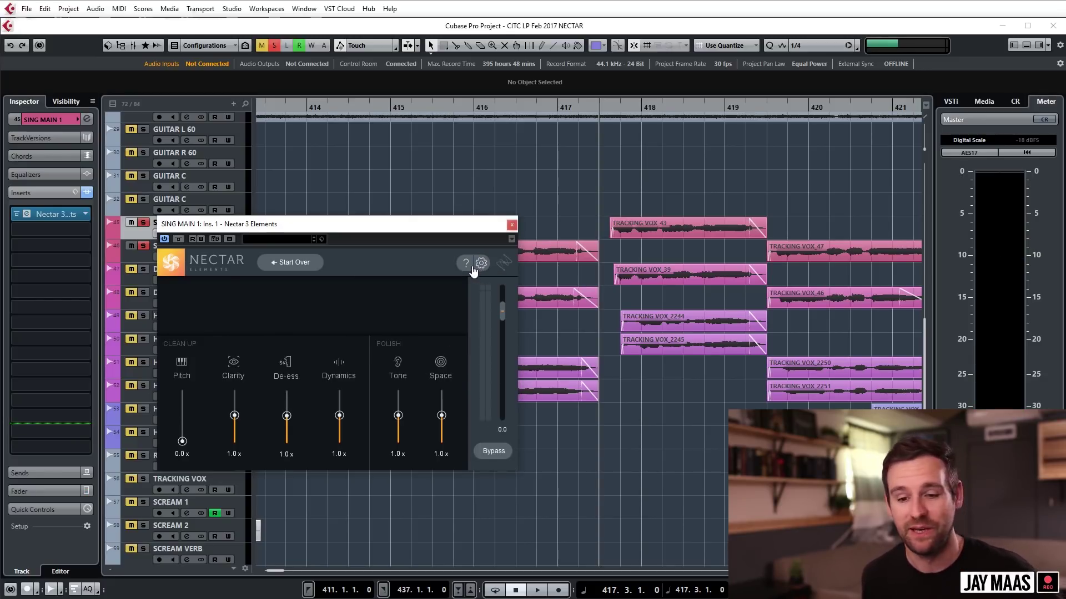
click(465, 265)
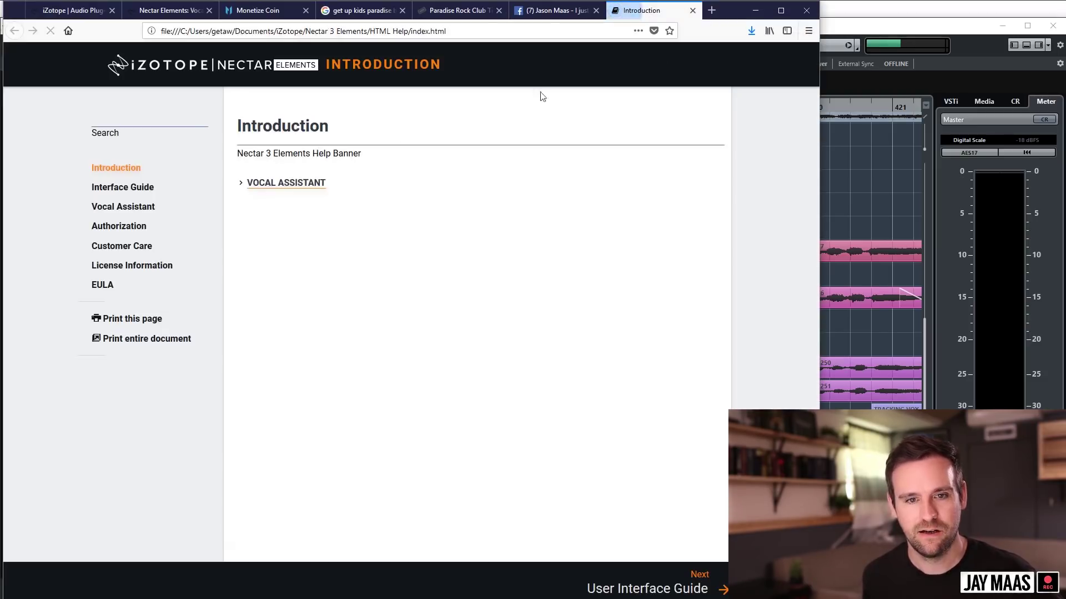
click(756, 10)
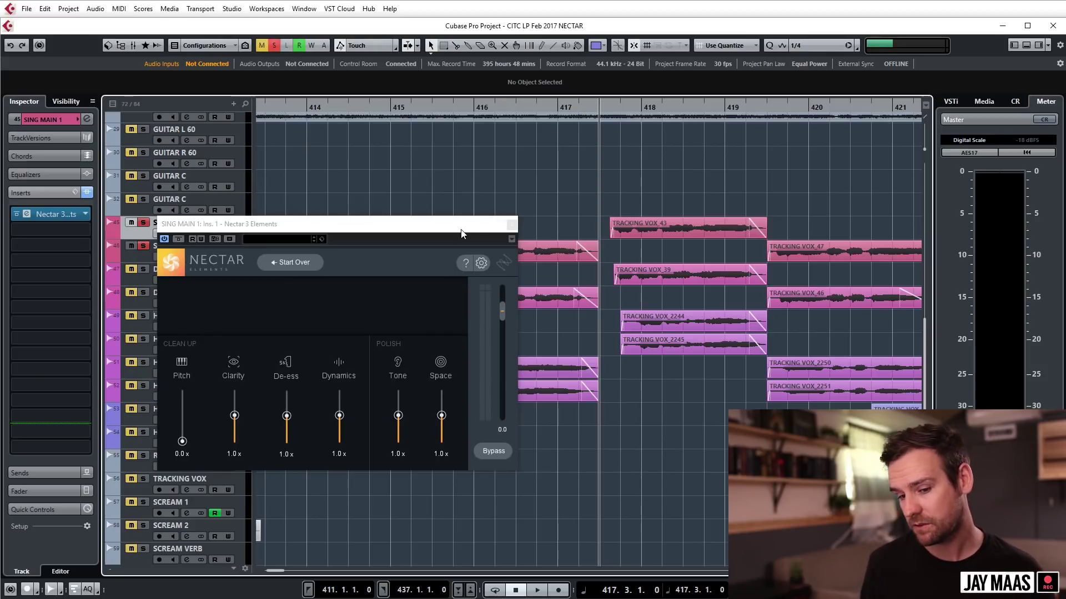
Set Dynamics to 0.0x and play the lead vocal phrase twice to hear it without compression
drag(339, 416, 339, 550)
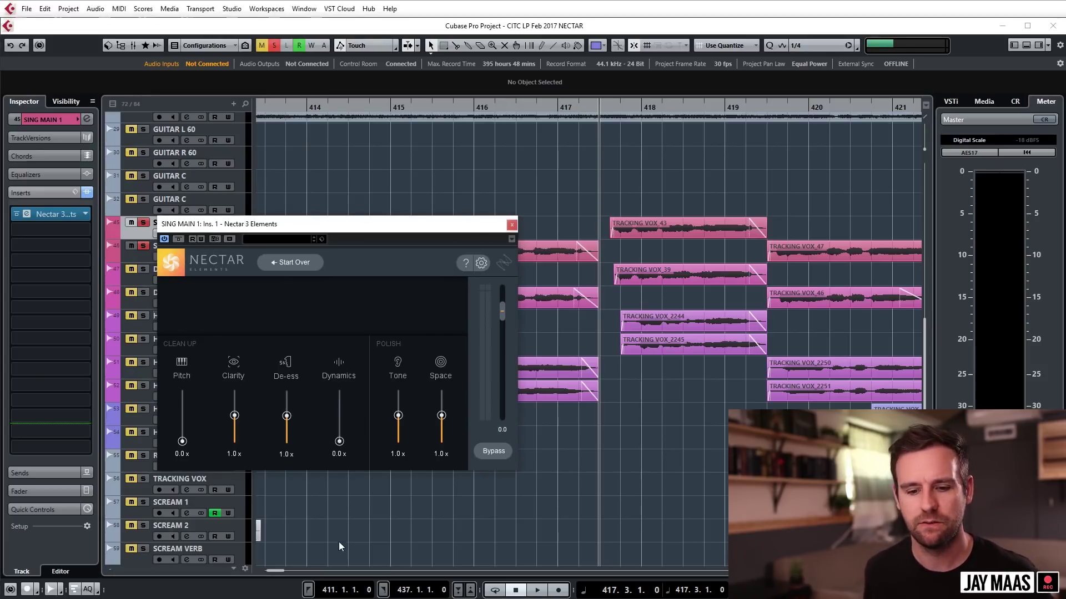
key(space)
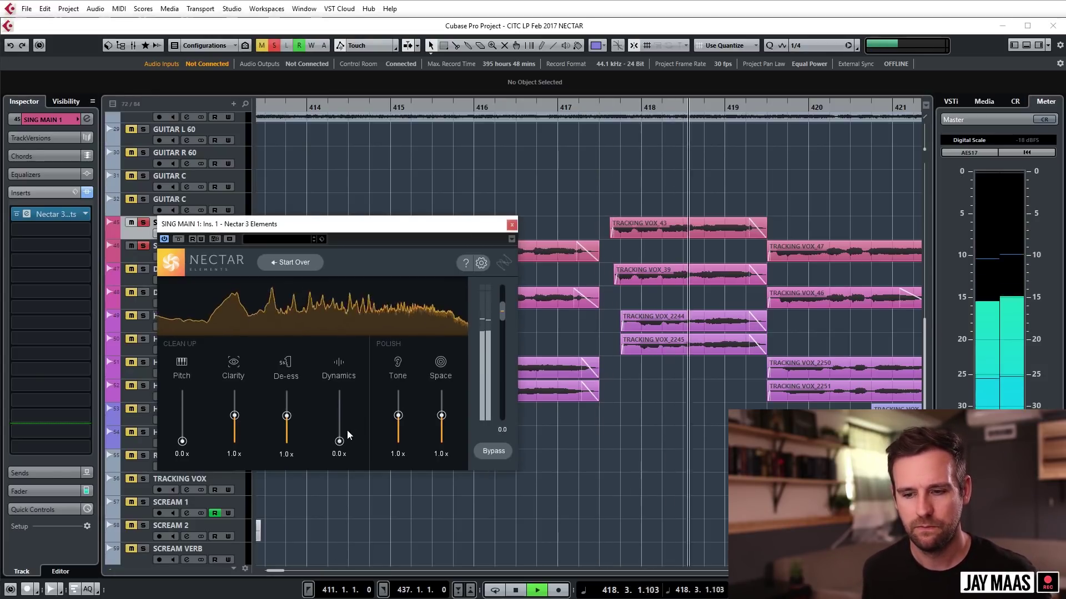
key(space)
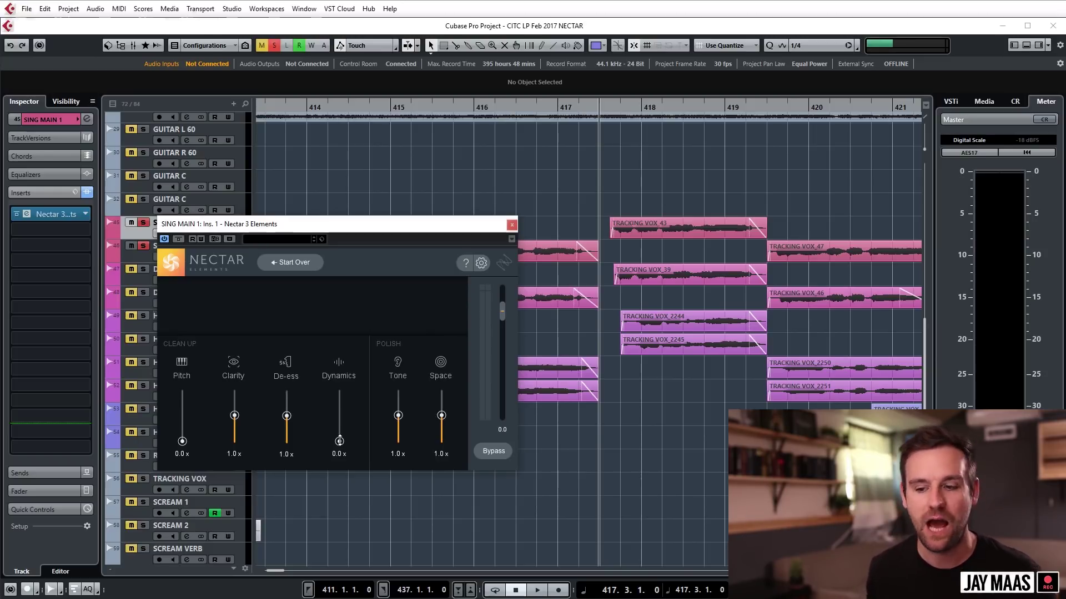
key(space)
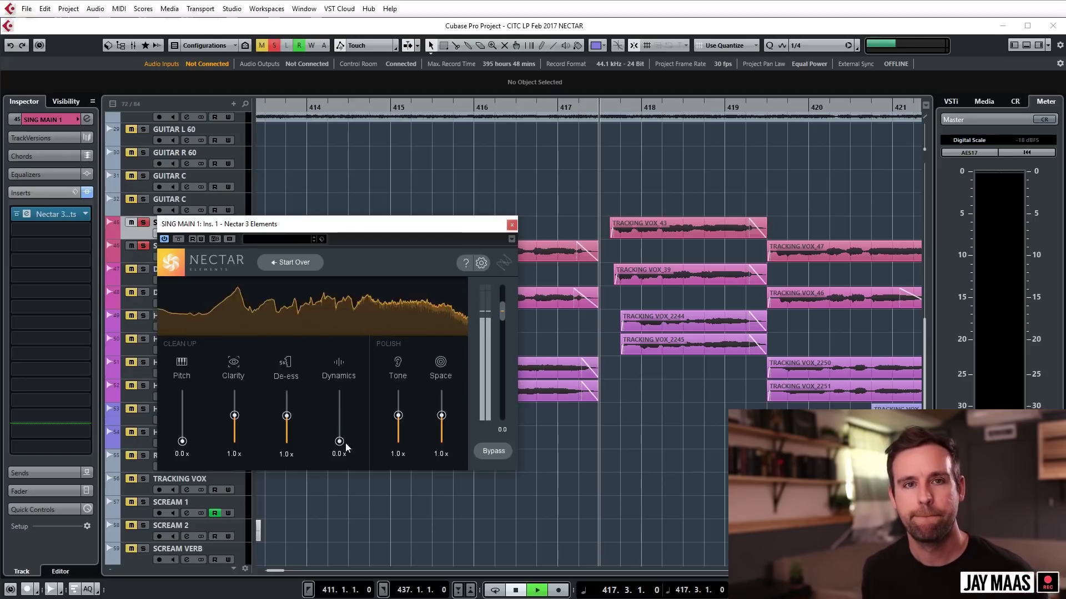
key(space)
Audition the phrase with Dynamics at 2.0x, reset Dynamics to 1.0x and play it again for comparison
drag(340, 441, 337, 291)
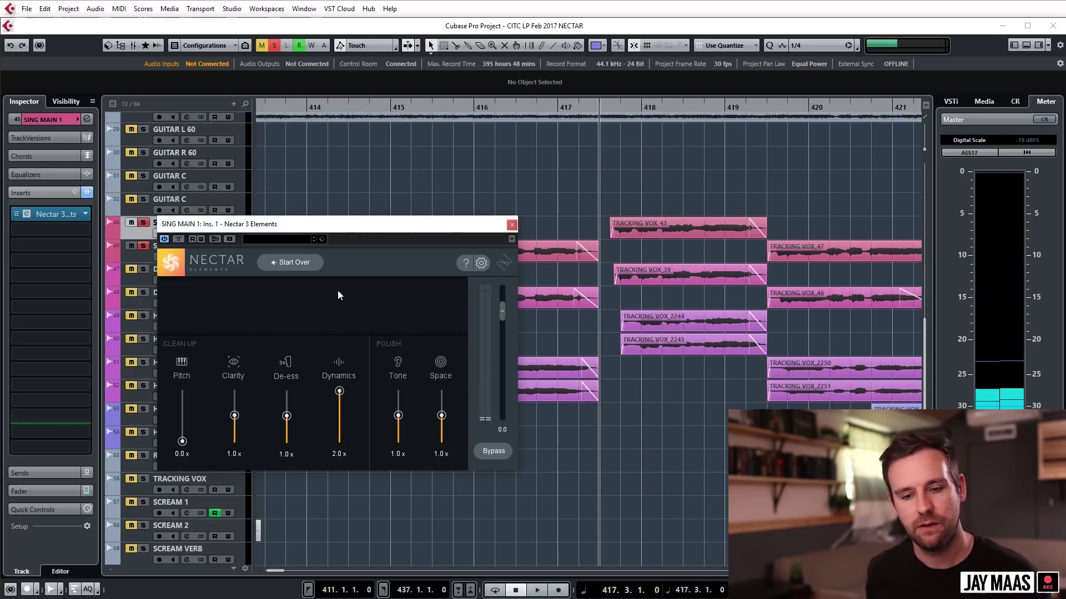
key(space)
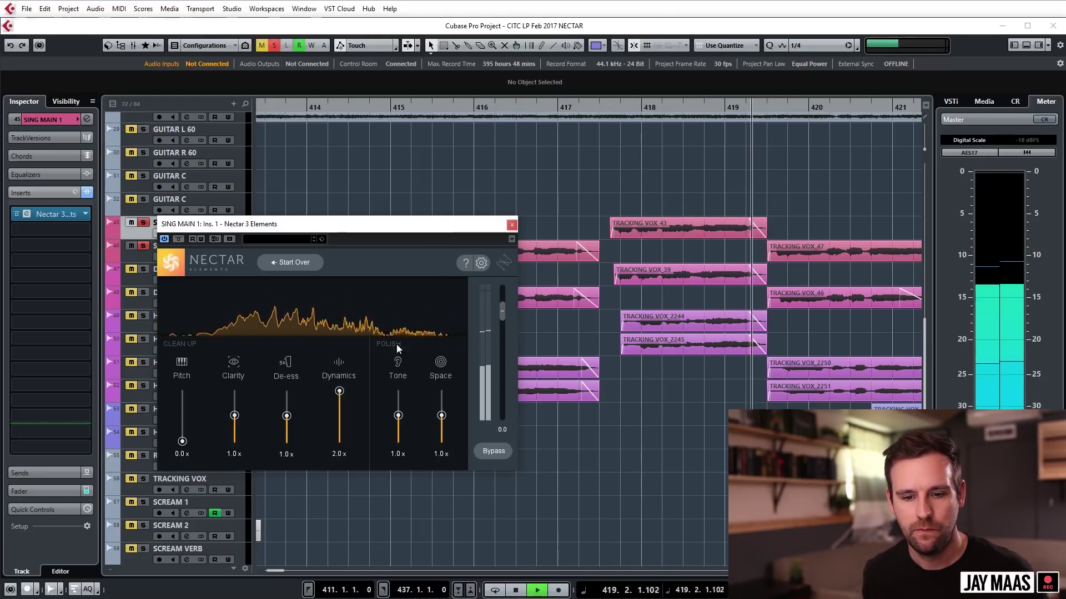
key(space)
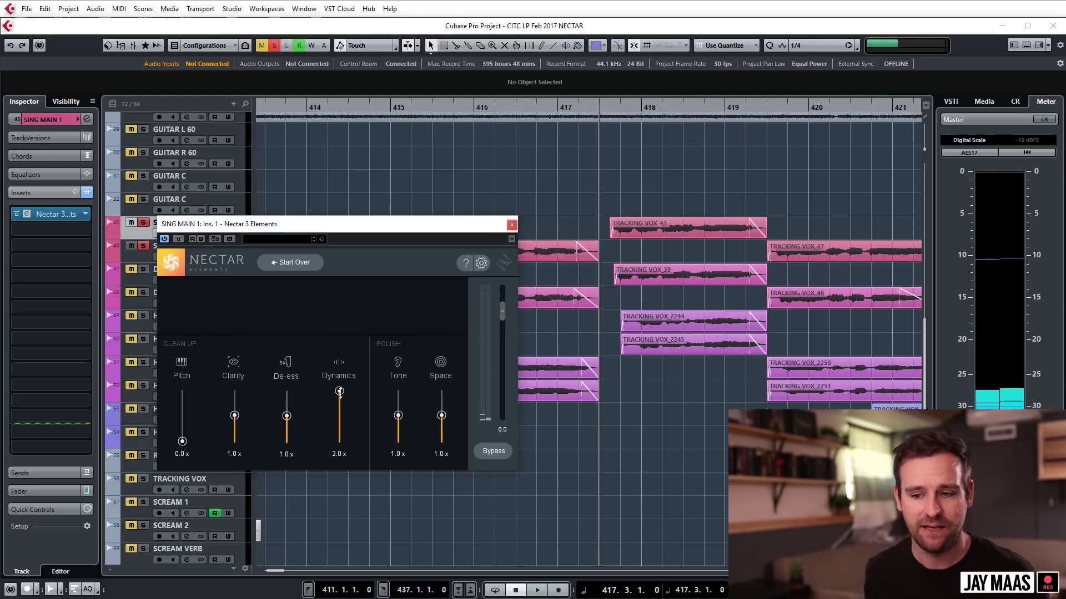
double_click(340, 391)
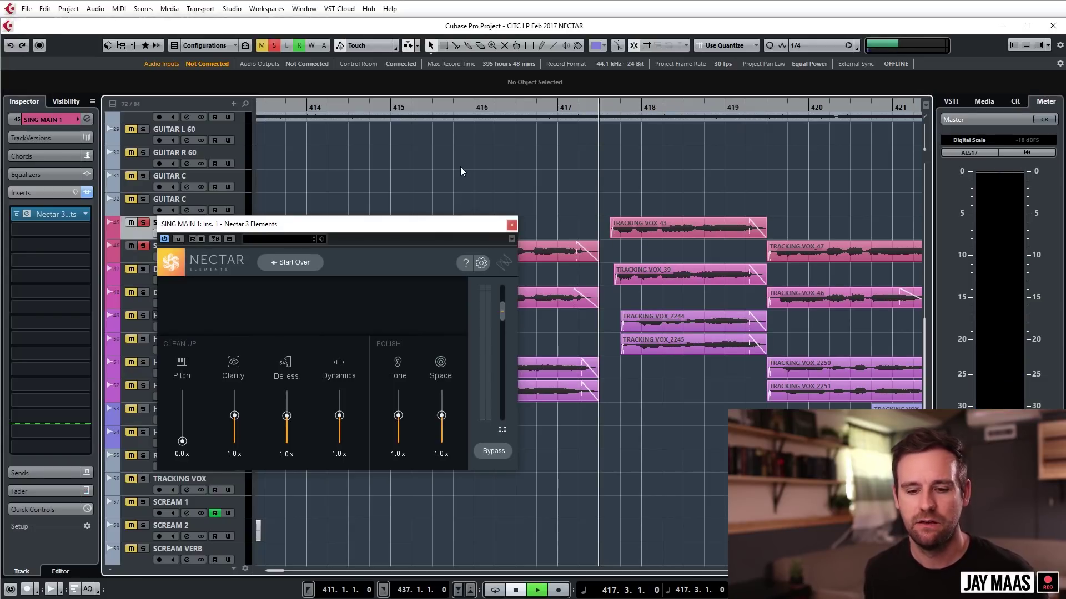
key(space)
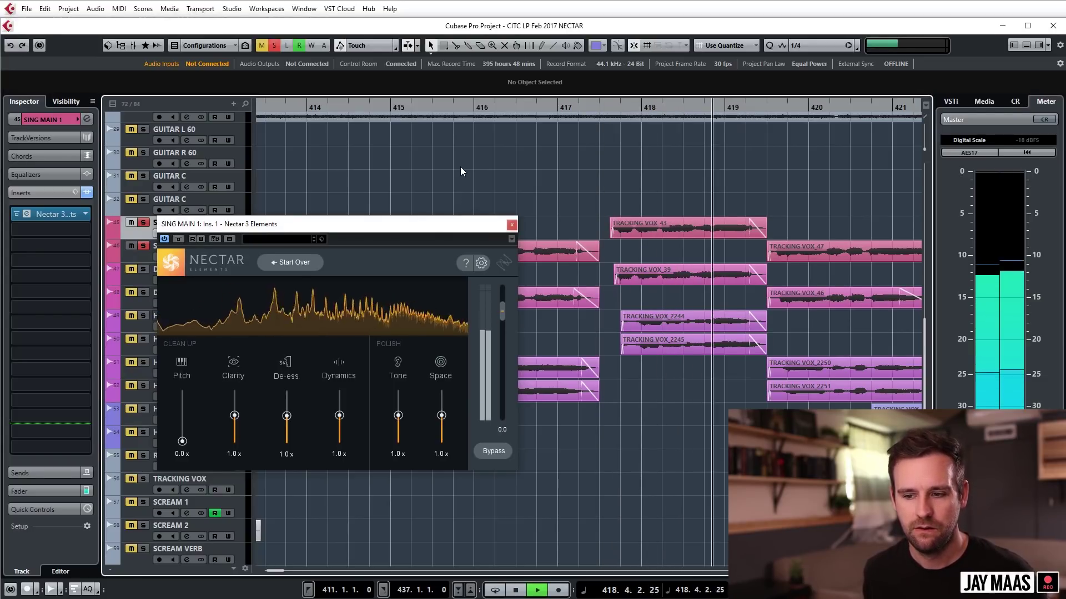
key(space)
Compare the phrase once more with Dynamics at 0.0x and back at the default 1.0x
drag(340, 416, 345, 489)
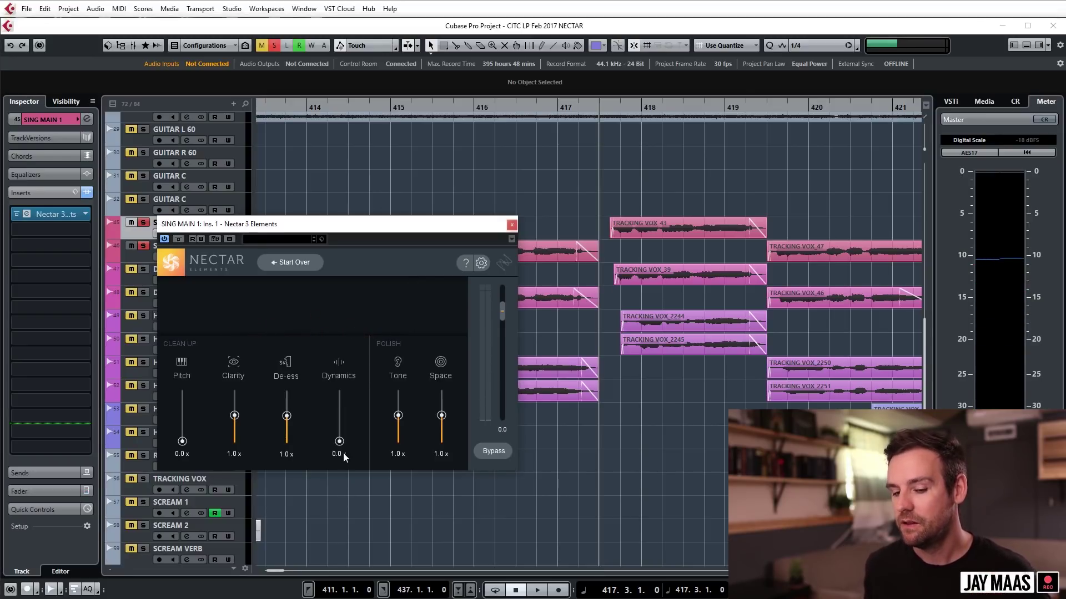
key(space)
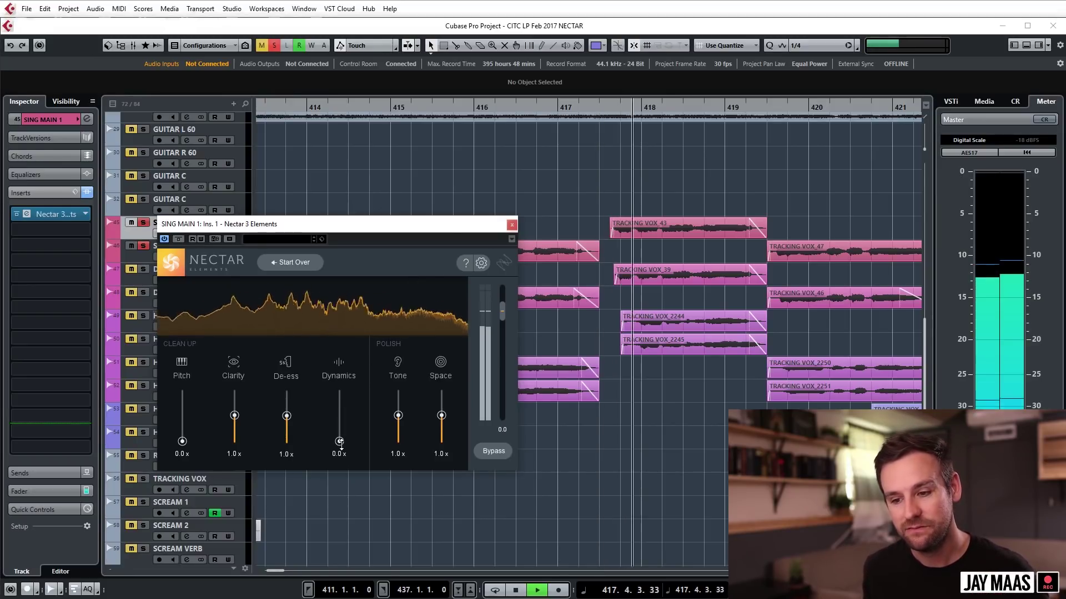
key(space)
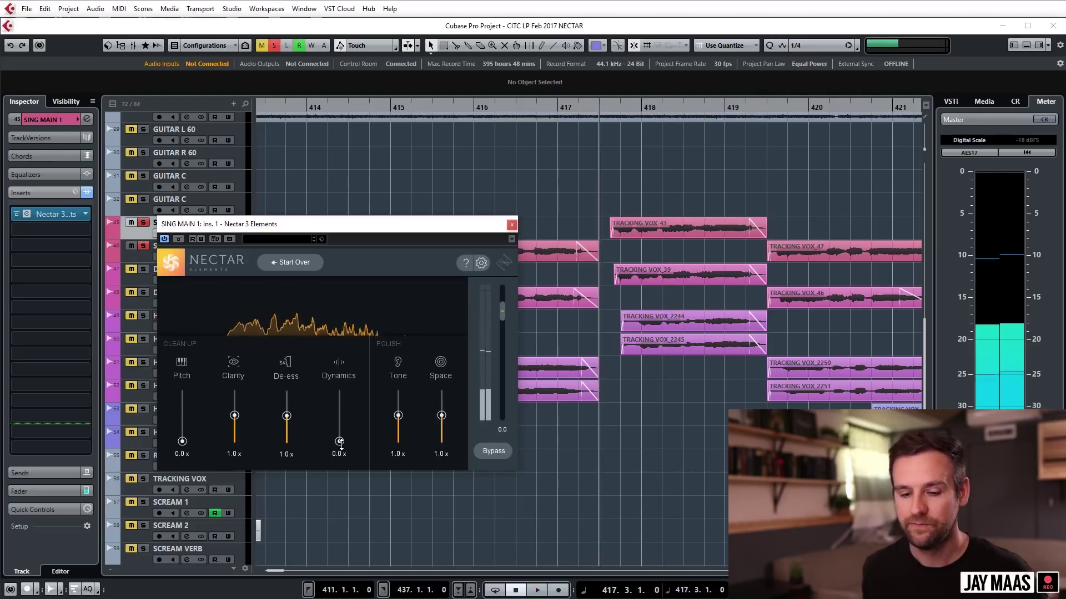
double_click(340, 442)
key(space)
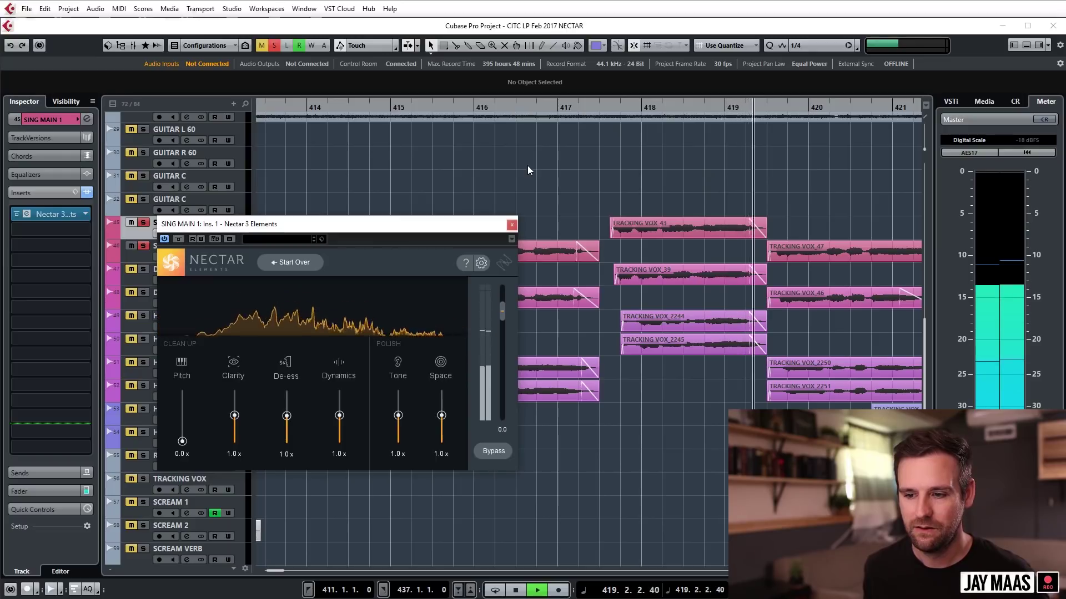
key(space)
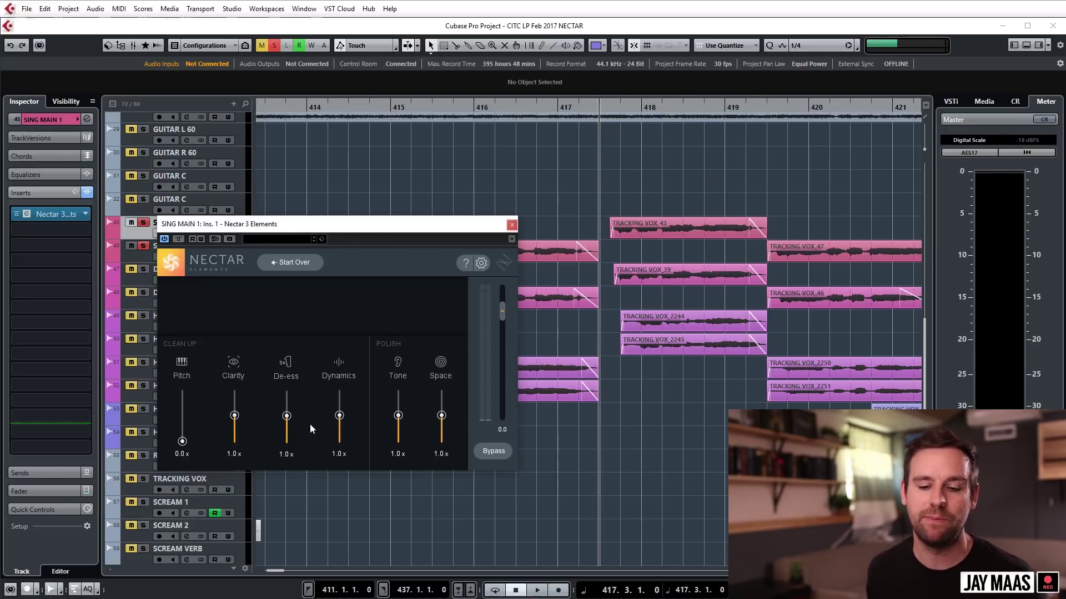
Set Dynamics to 0.5x and play the lead vocal phrase with the lighter compression
drag(339, 423, 338, 428)
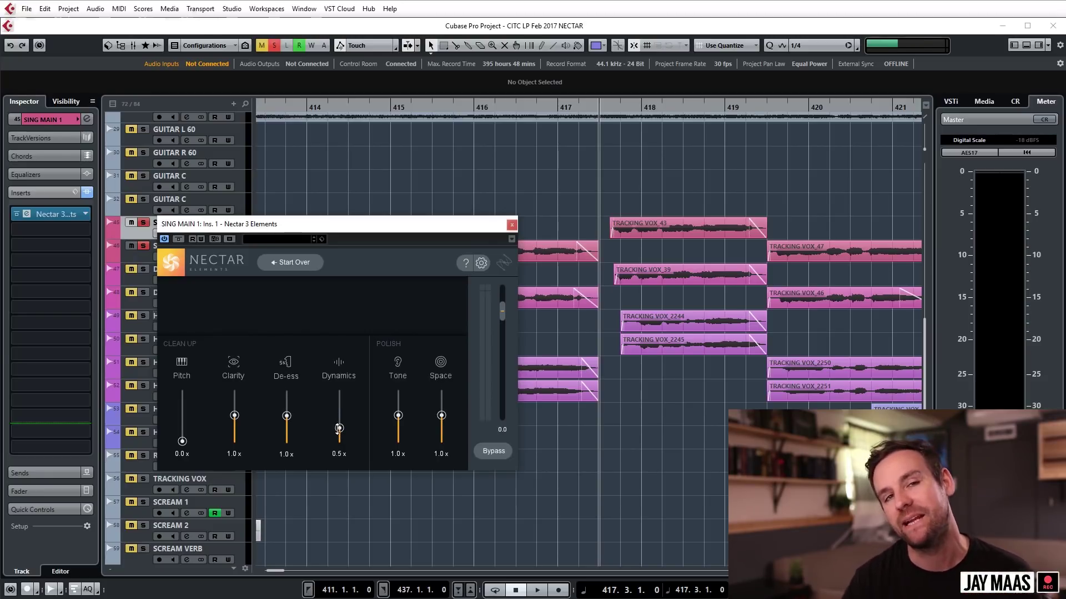
key(space)
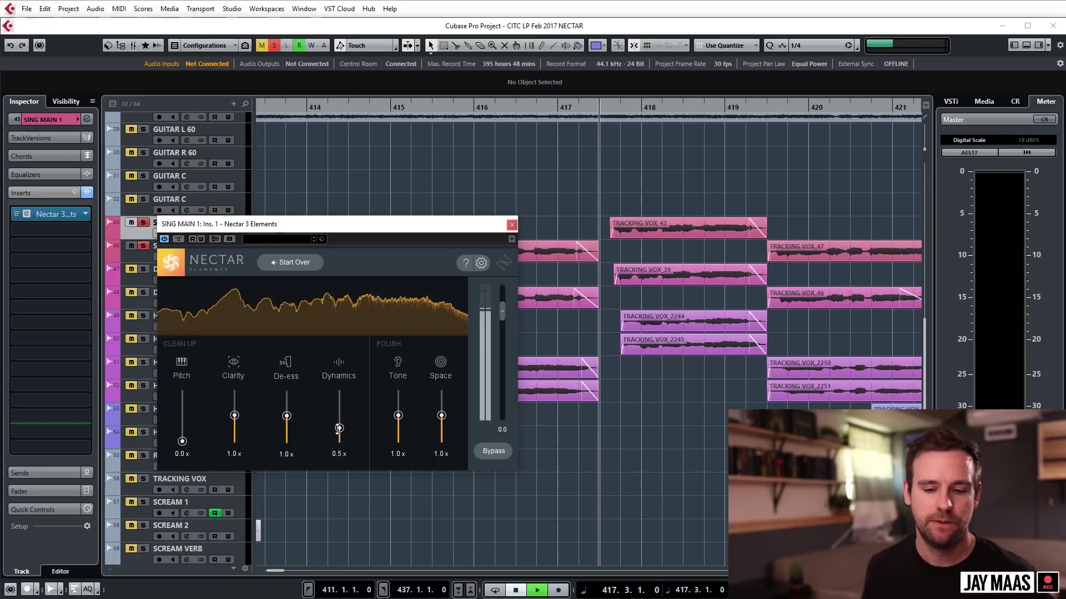
key(space)
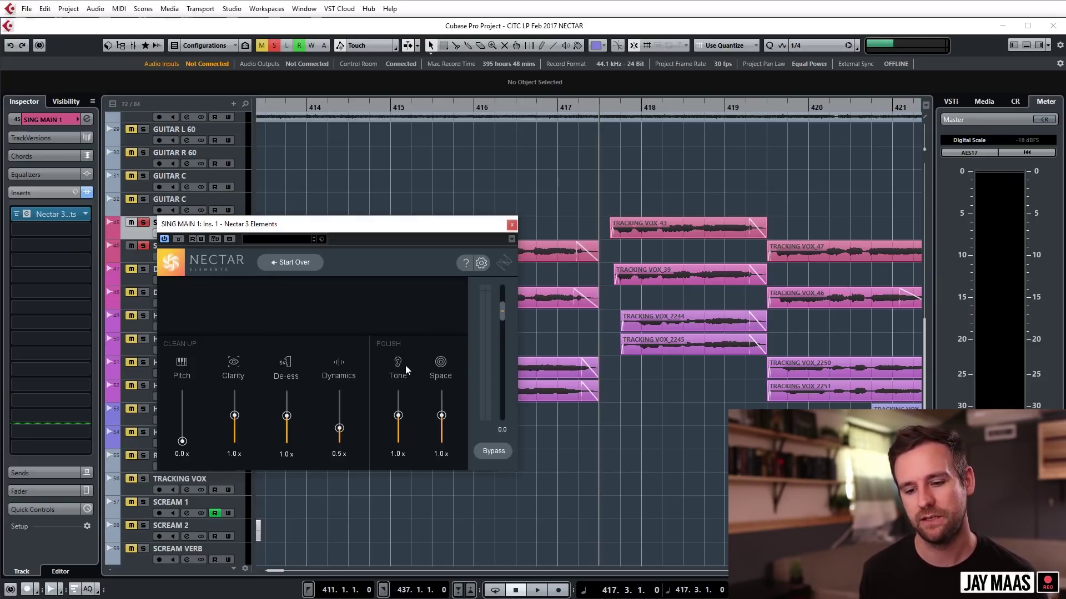
Audition the phrase with Tone at 0.0x and at 2.0x, and reset Tone to 1.0x for a final listen
drag(398, 415, 398, 441)
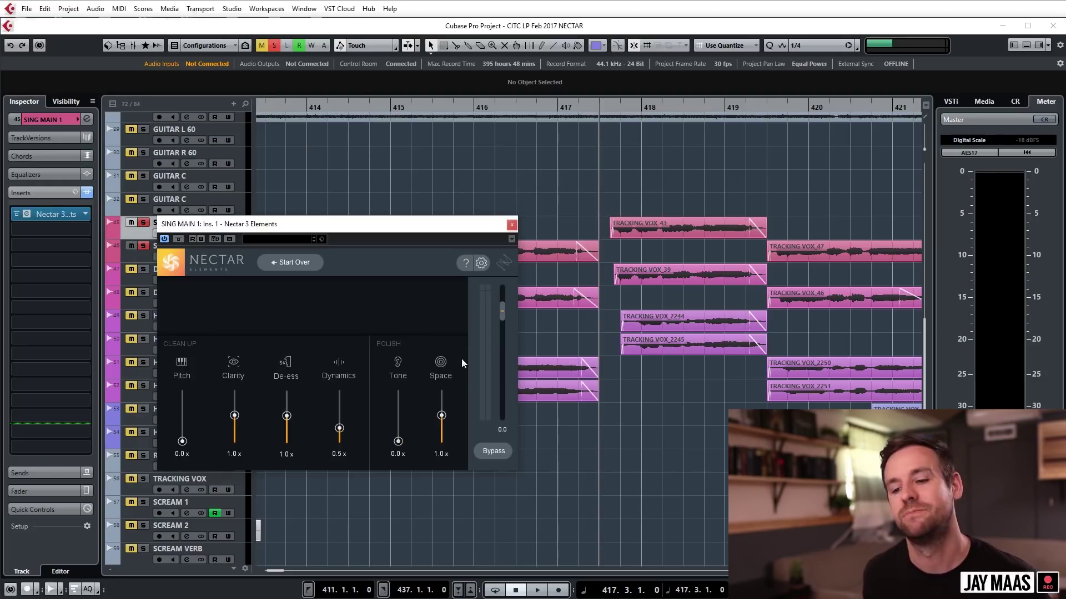
key(space)
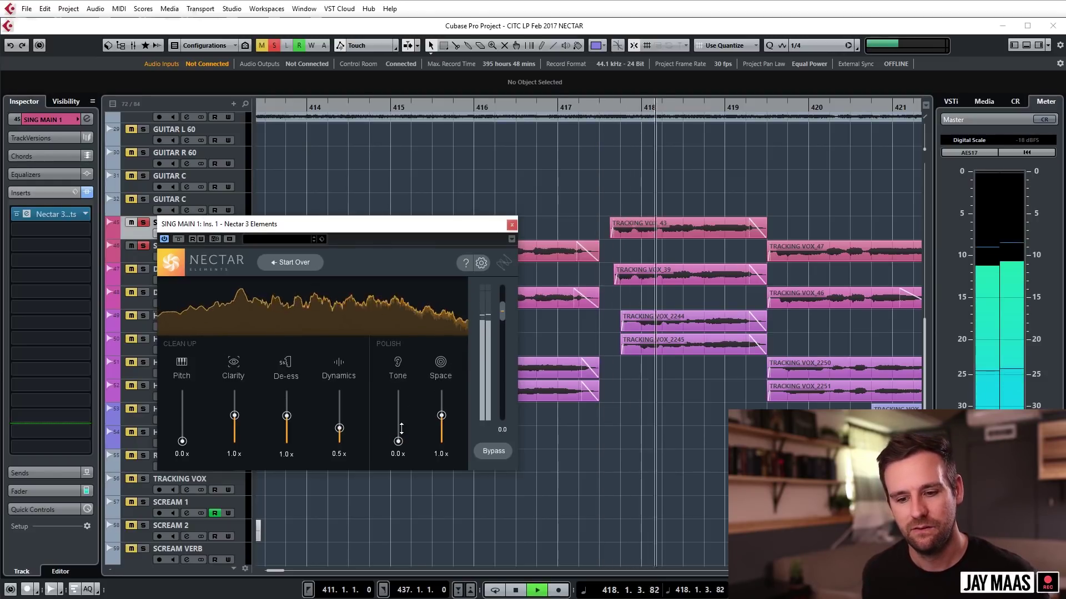
key(space)
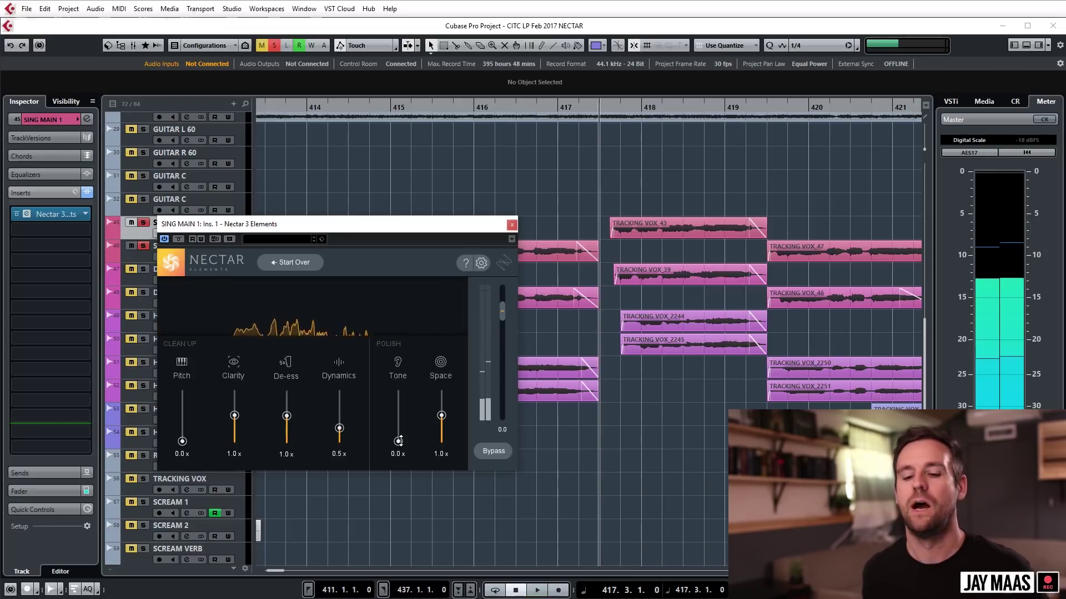
drag(398, 442, 398, 392)
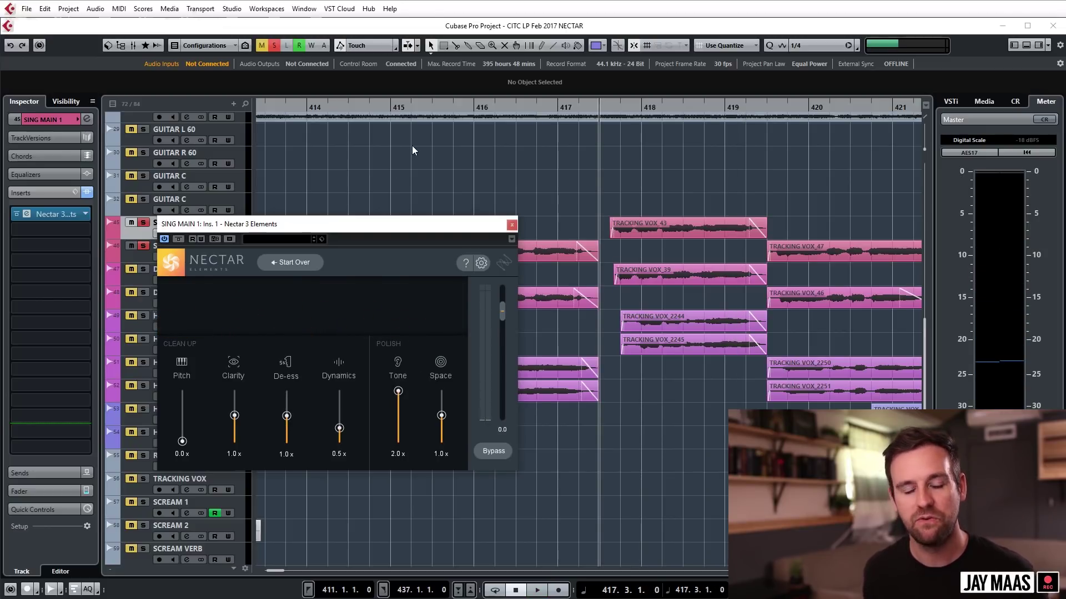
key(space)
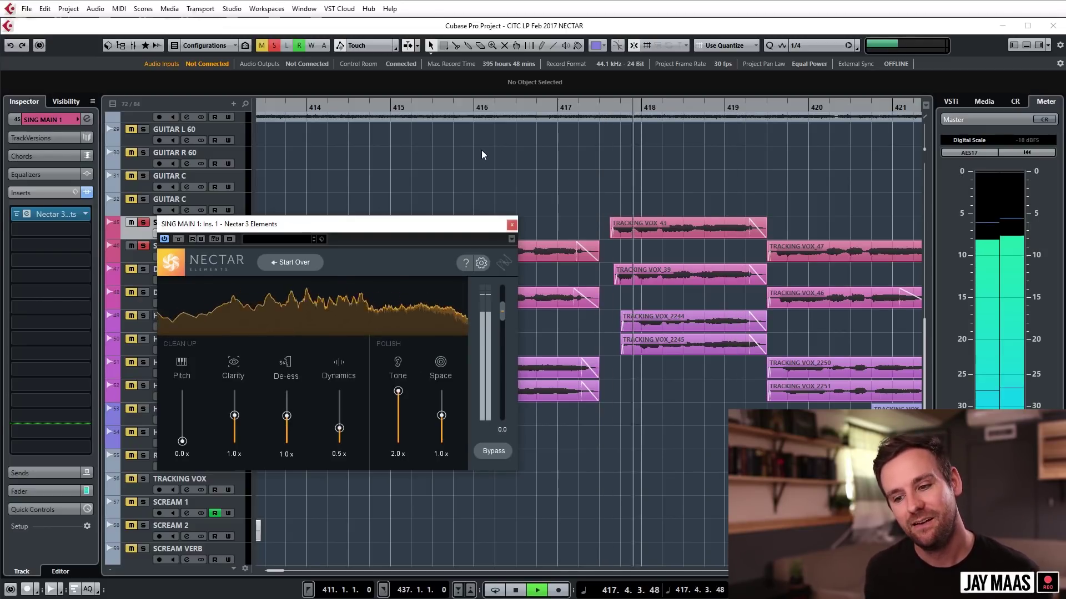
key(space)
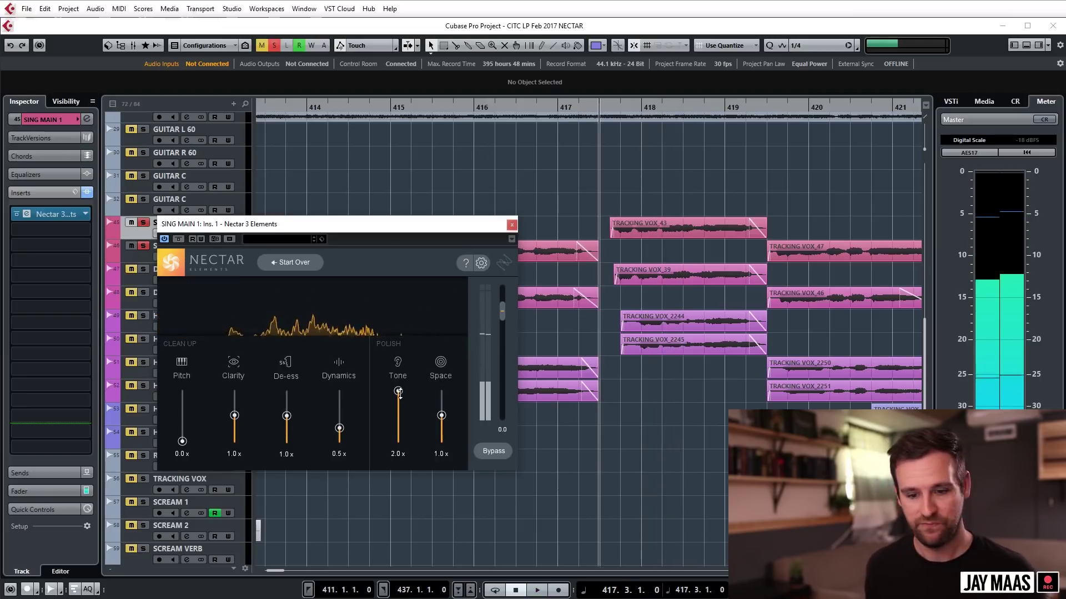
double_click(398, 391)
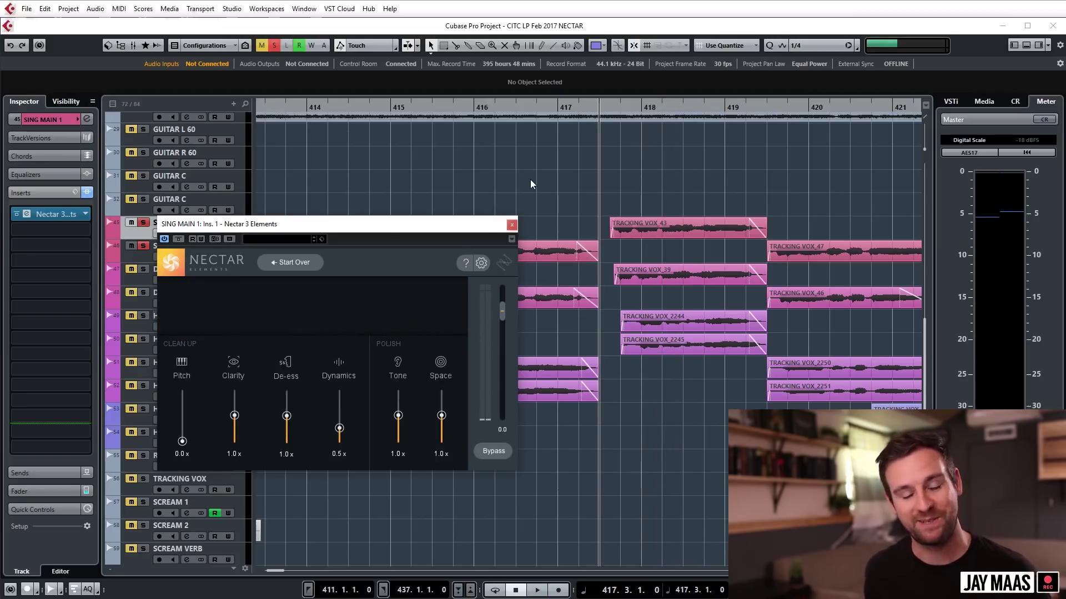
key(space)
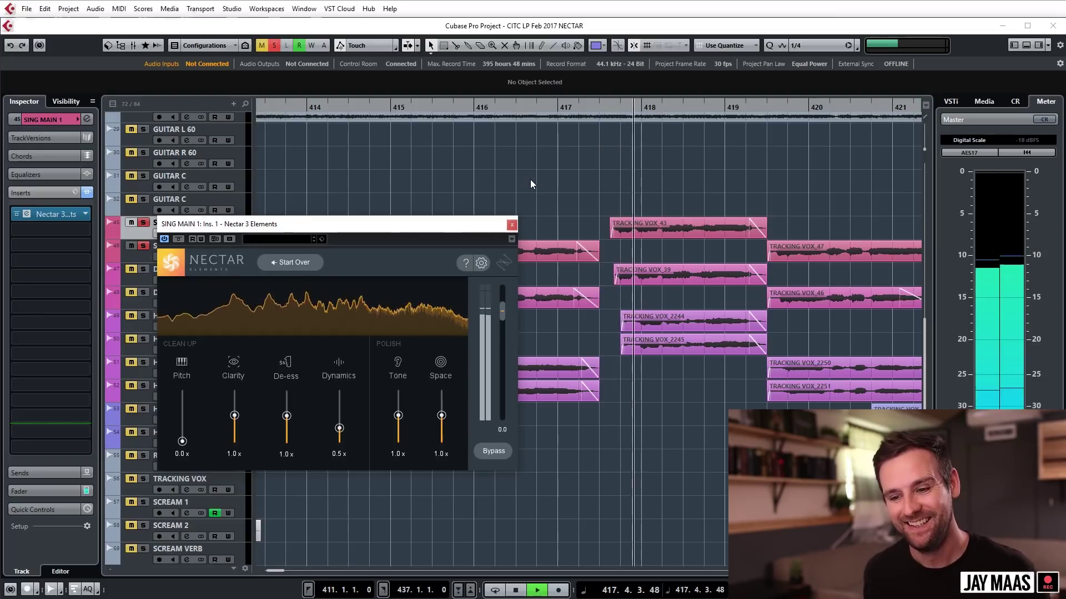
key(space)
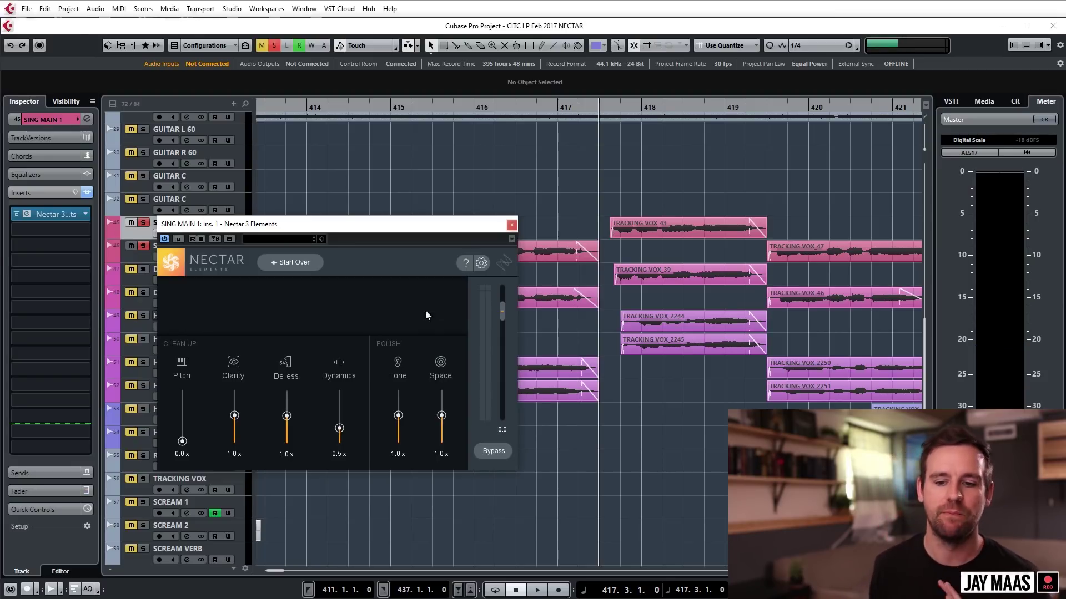
Compare the lead vocal phrase with the Nectar 3 Elements insert bypassed and with it active again
click(178, 239)
key(space)
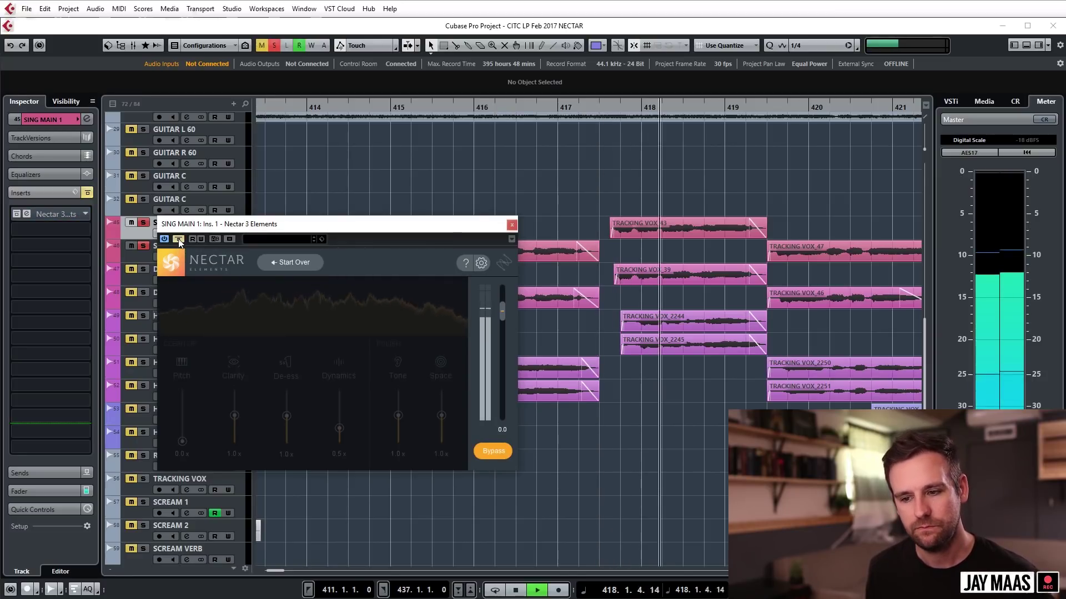
key(space)
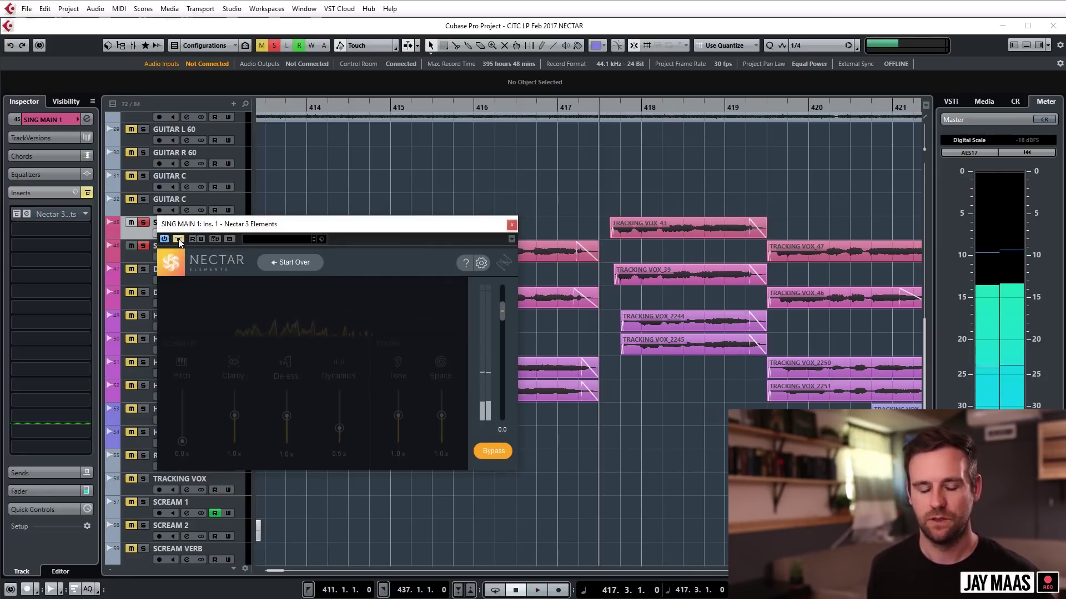
click(179, 240)
key(space)
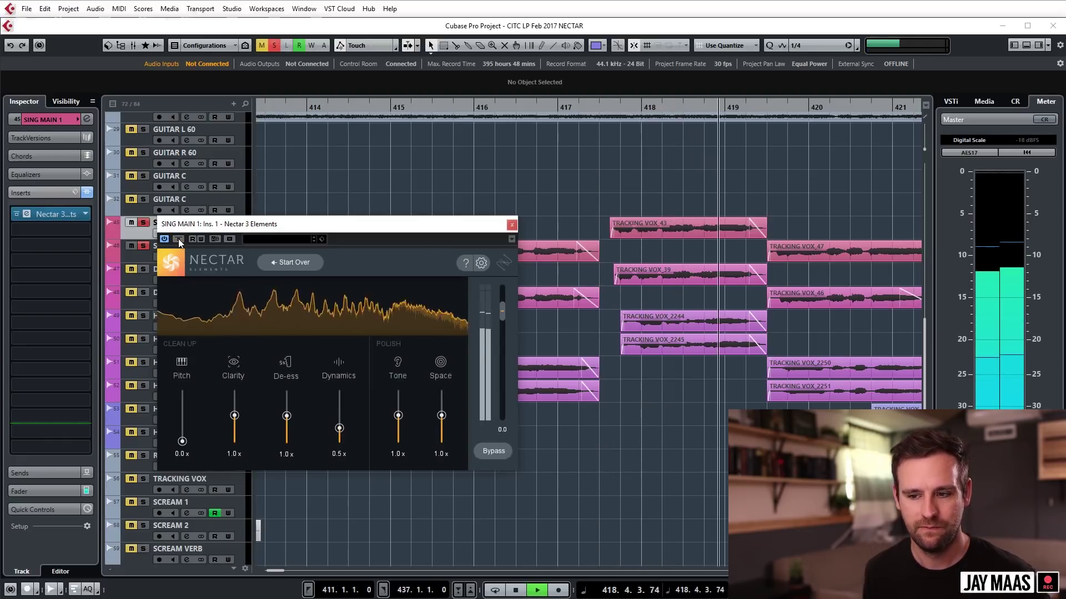
Audition the lead vocal phrase with Space at 0.0x and at 2.0x, and reset Space to 1.0x
key(space)
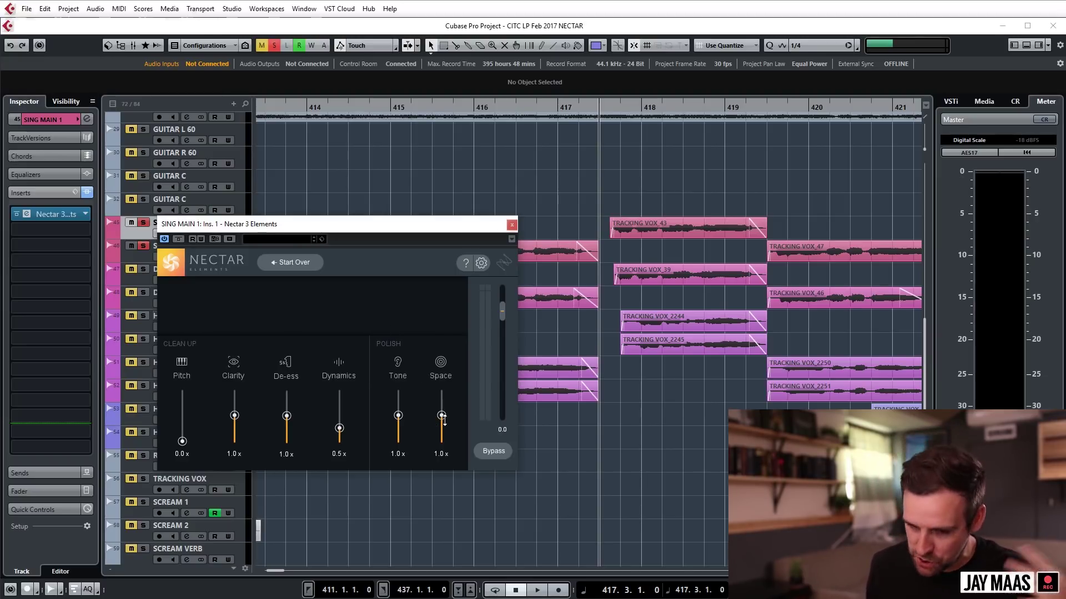
drag(442, 416, 442, 441)
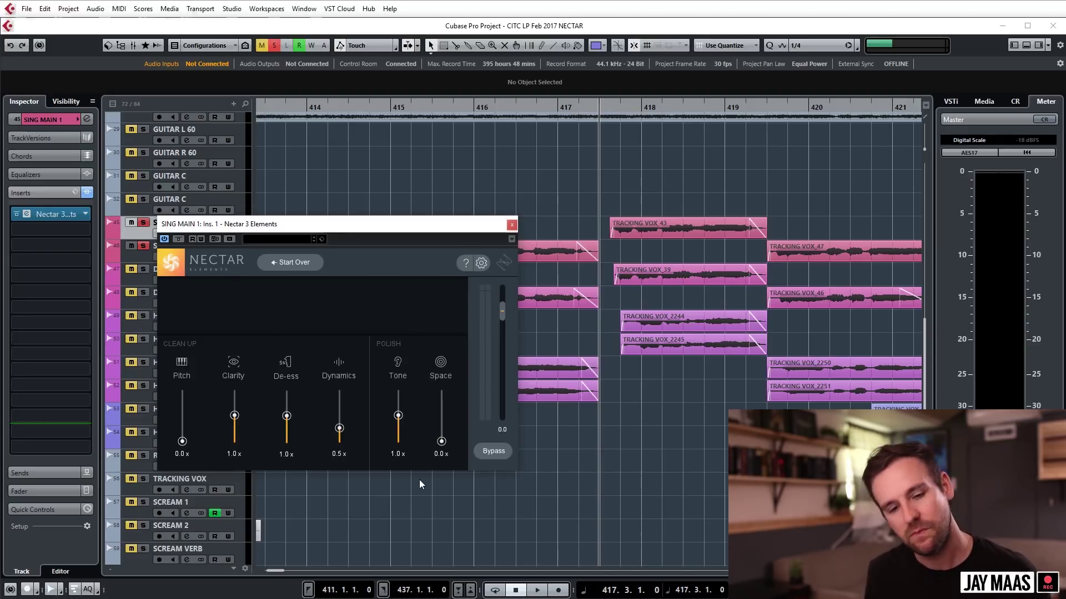
key(space)
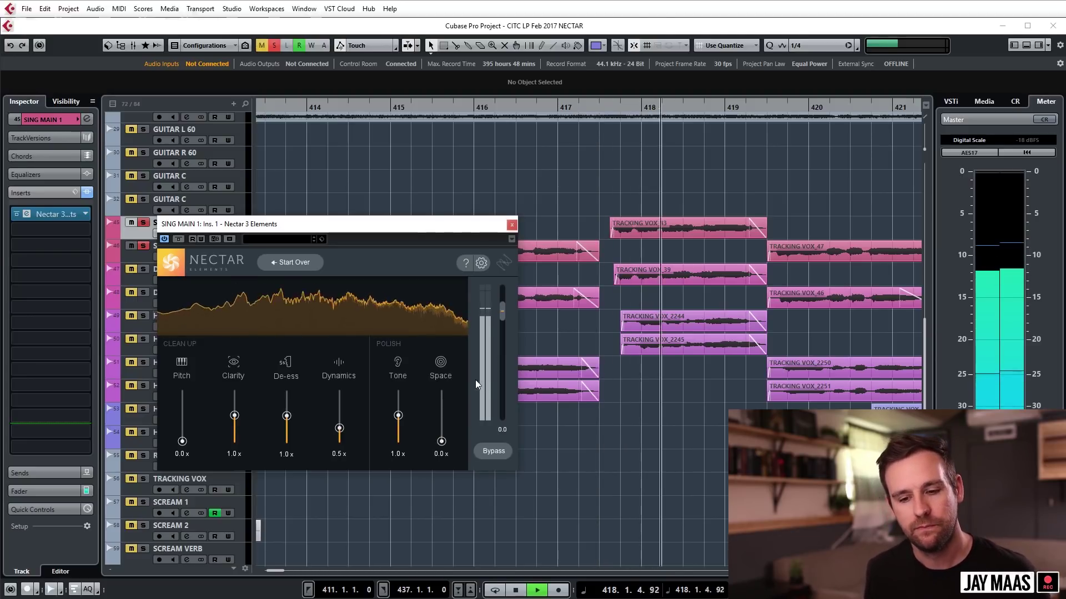
key(space)
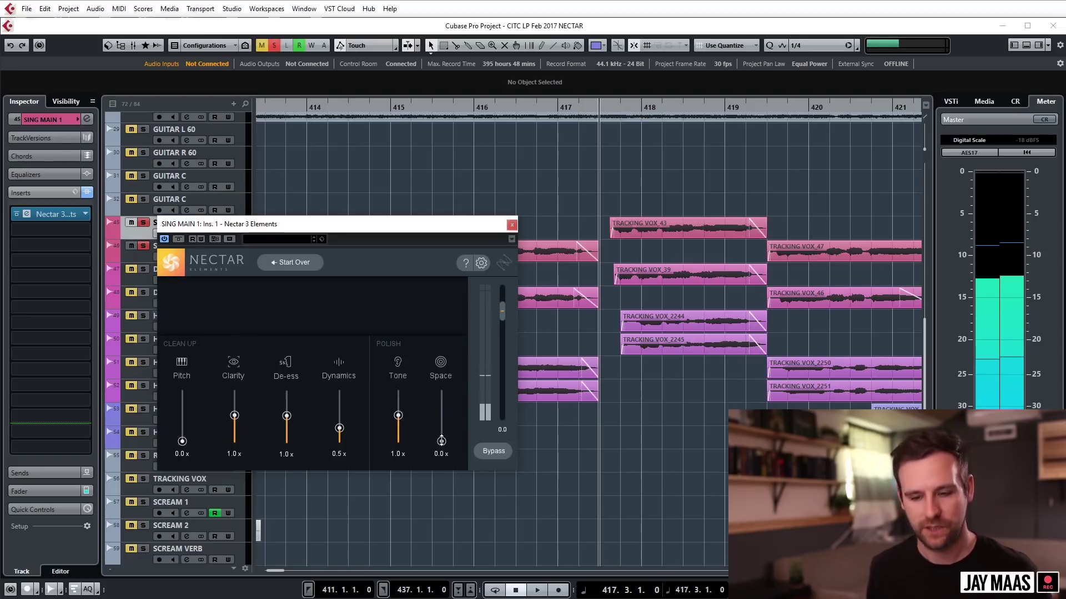
drag(442, 441, 442, 392)
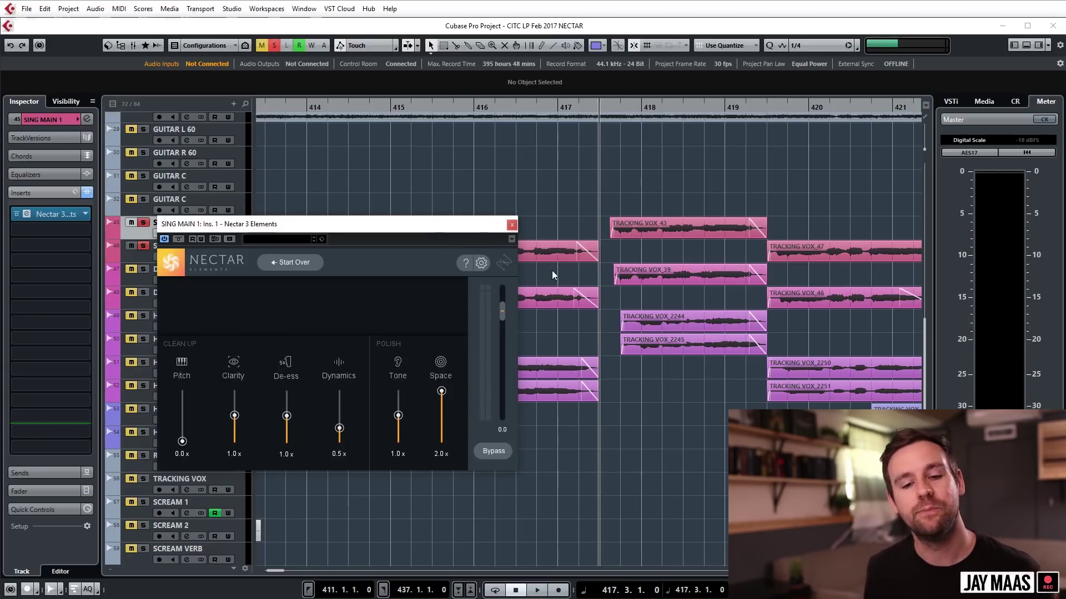
key(space)
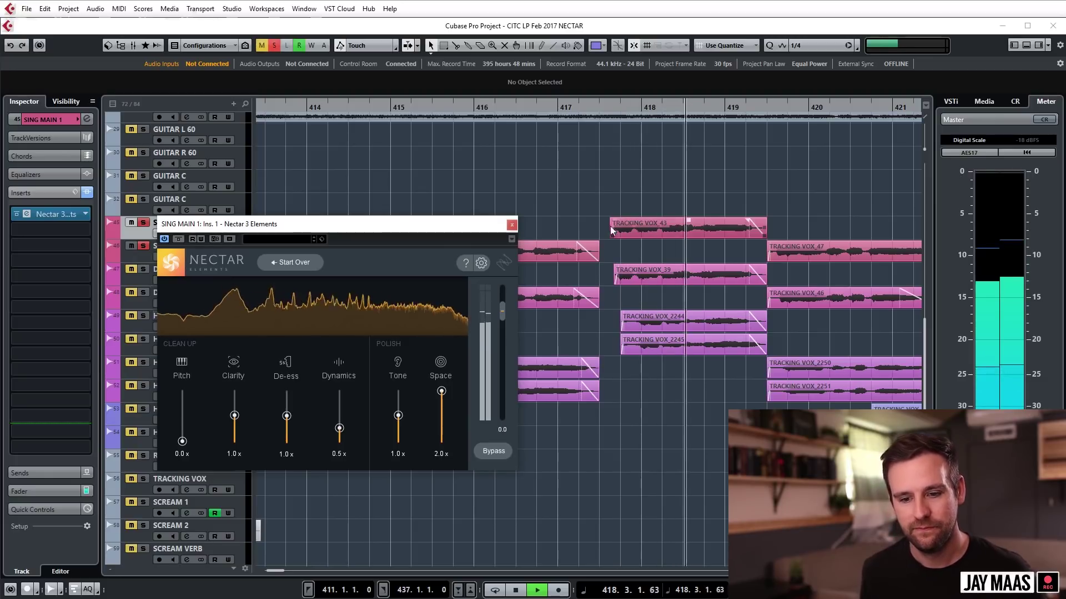
key(space)
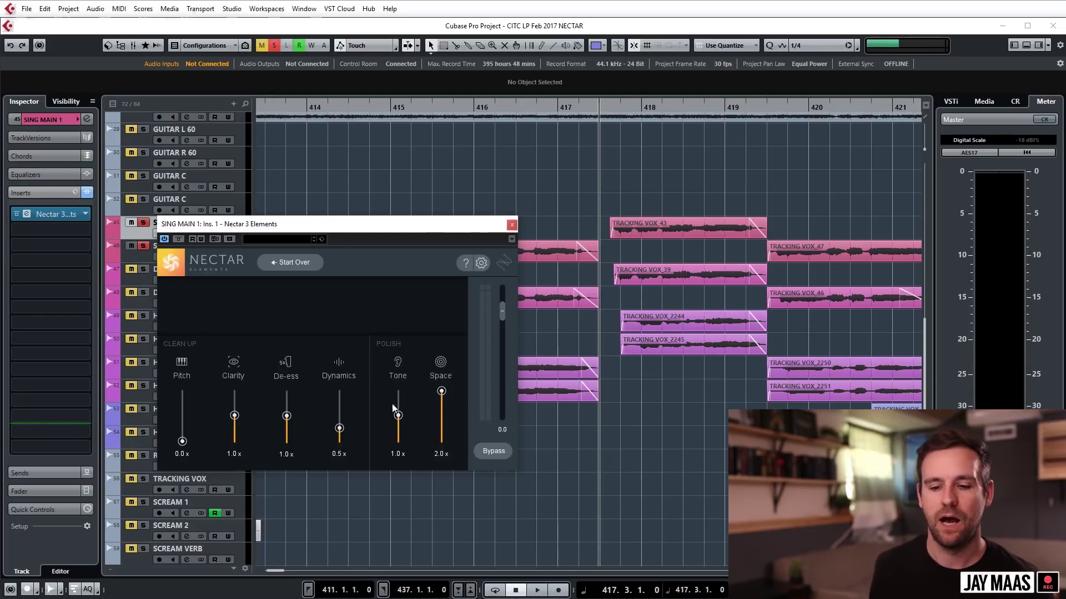
drag(442, 384, 439, 330)
ctrl+click(442, 390)
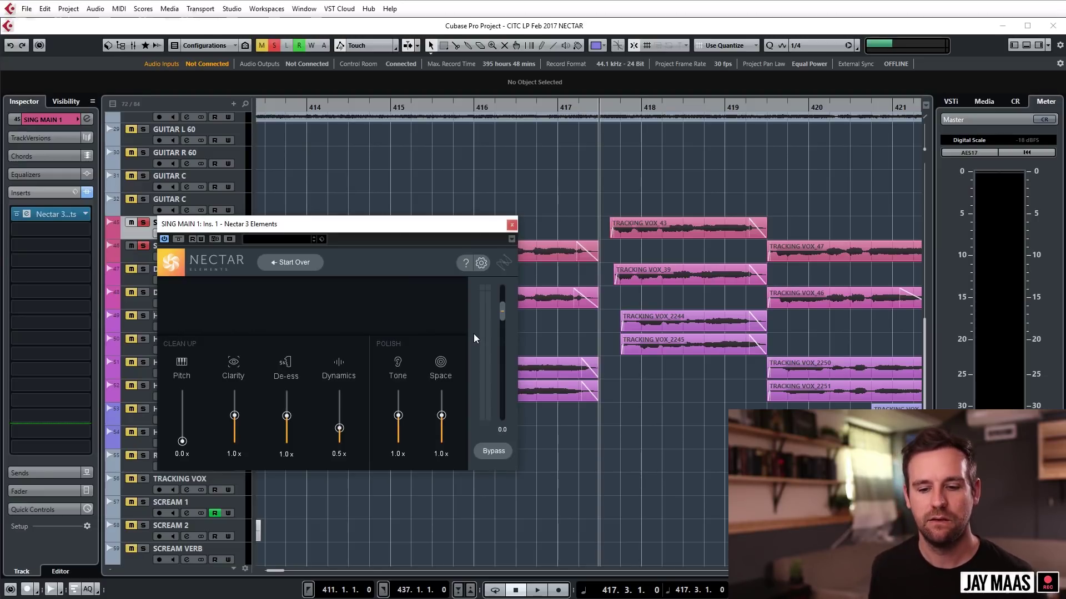
Close the SING MAIN 1 Nectar window and briefly check the Nectar 3 Elements insert on SING MAIN 2
click(511, 225)
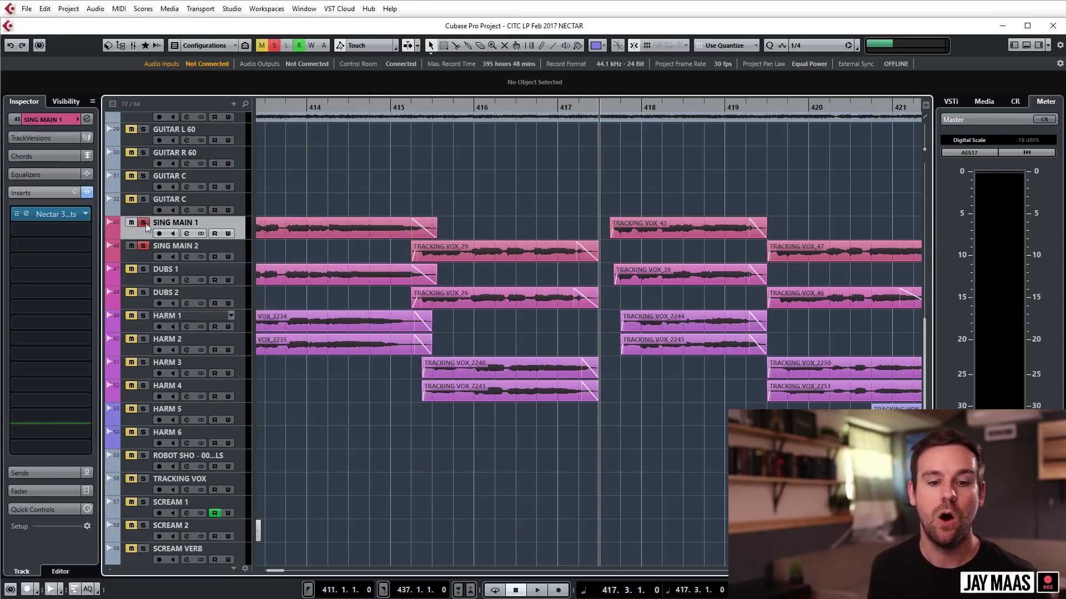
click(175, 247)
click(25, 214)
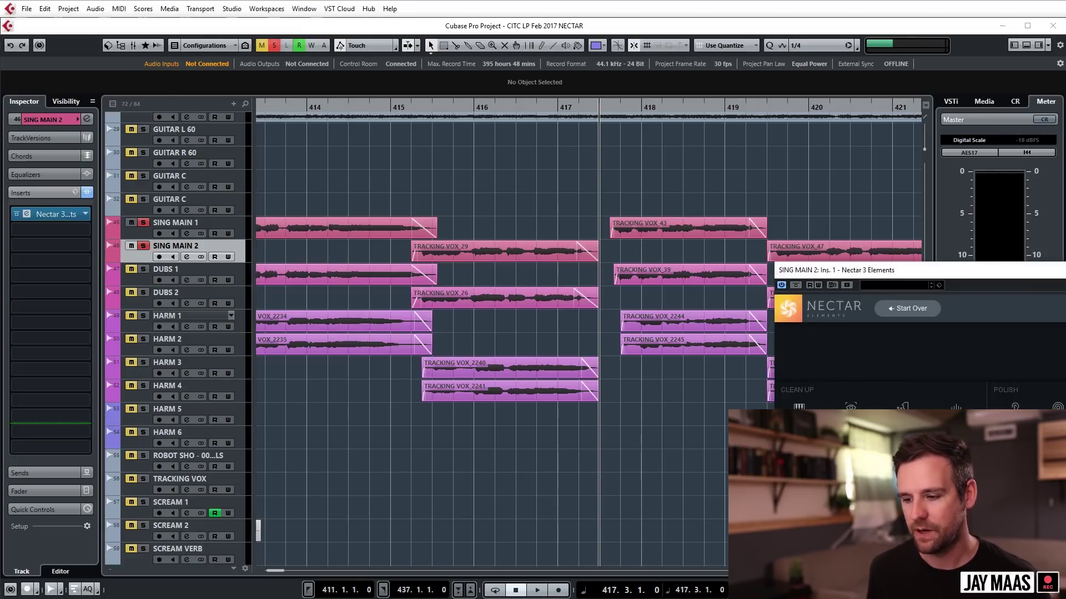
click(193, 265)
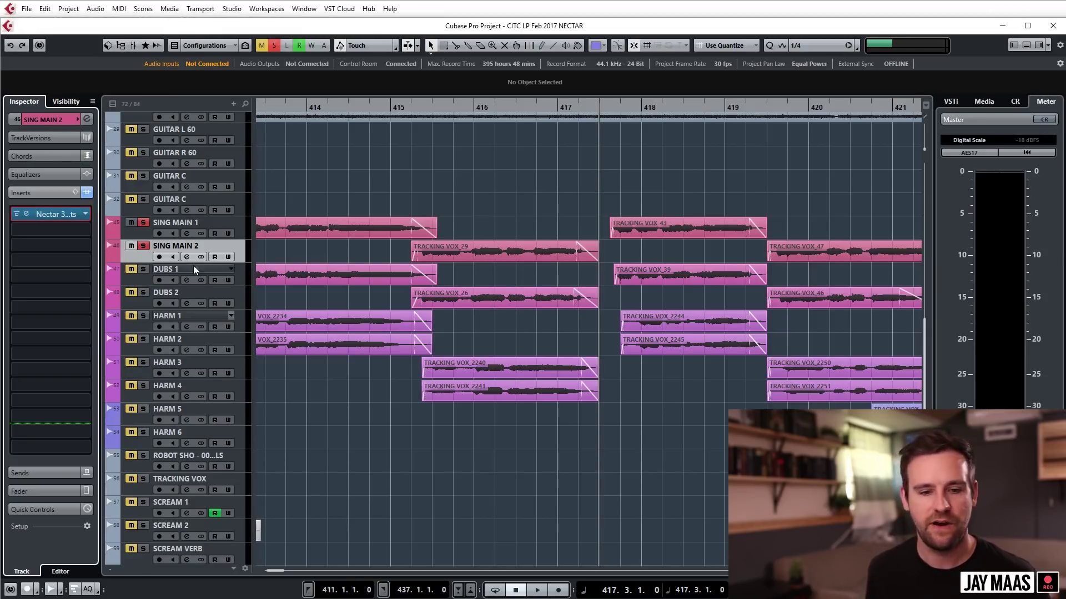
click(144, 246)
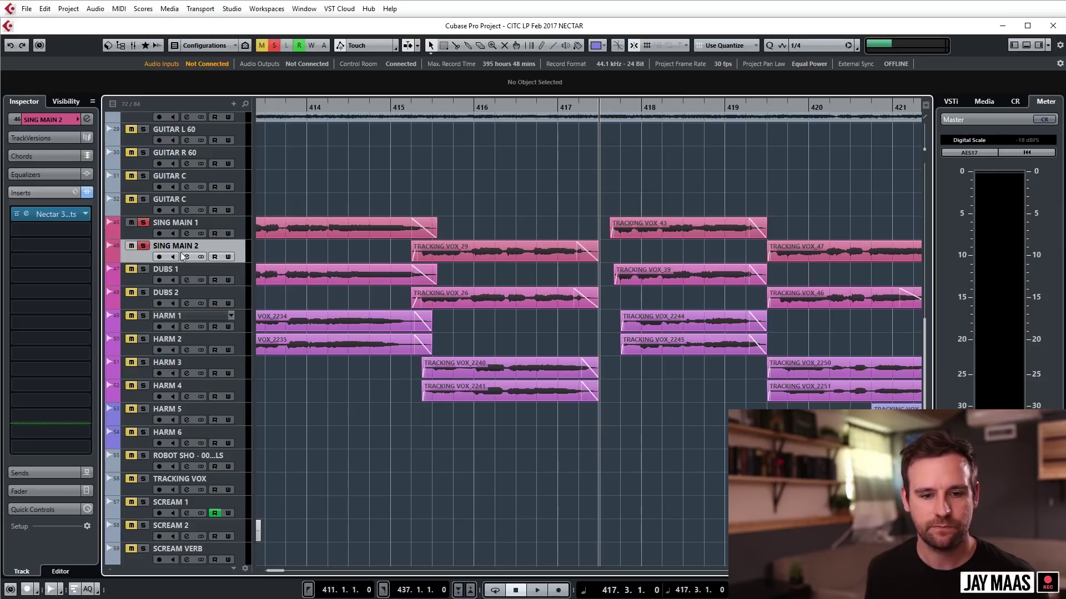
Turn off solo on SING MAIN 1 and SING MAIN 2, and select the DUBS 1 track
scroll(491, 250, down, 4)
scroll(443, 275, right, 2)
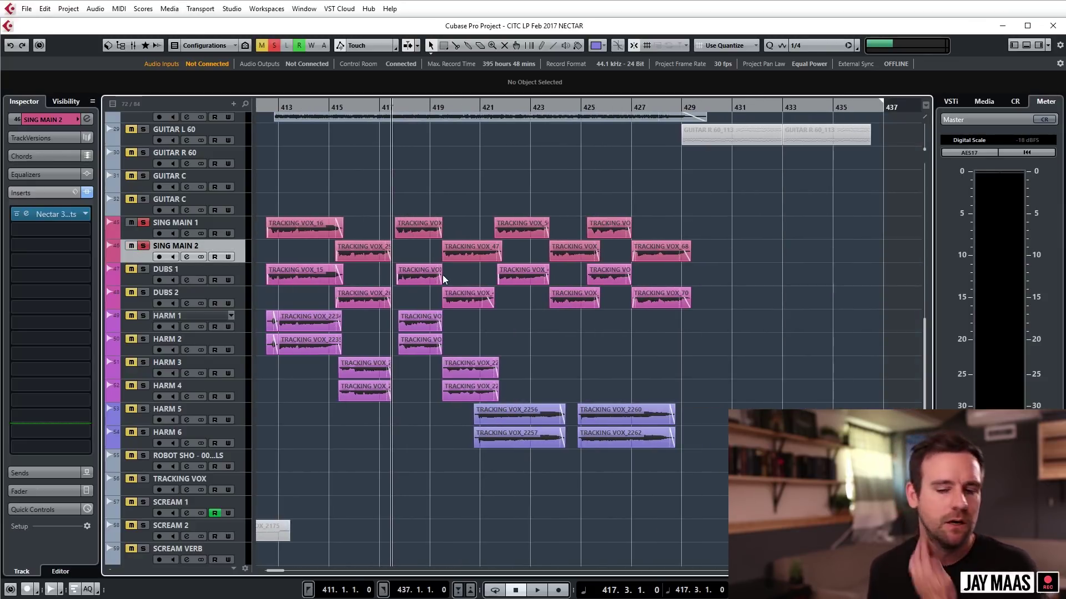
click(161, 224)
click(144, 223)
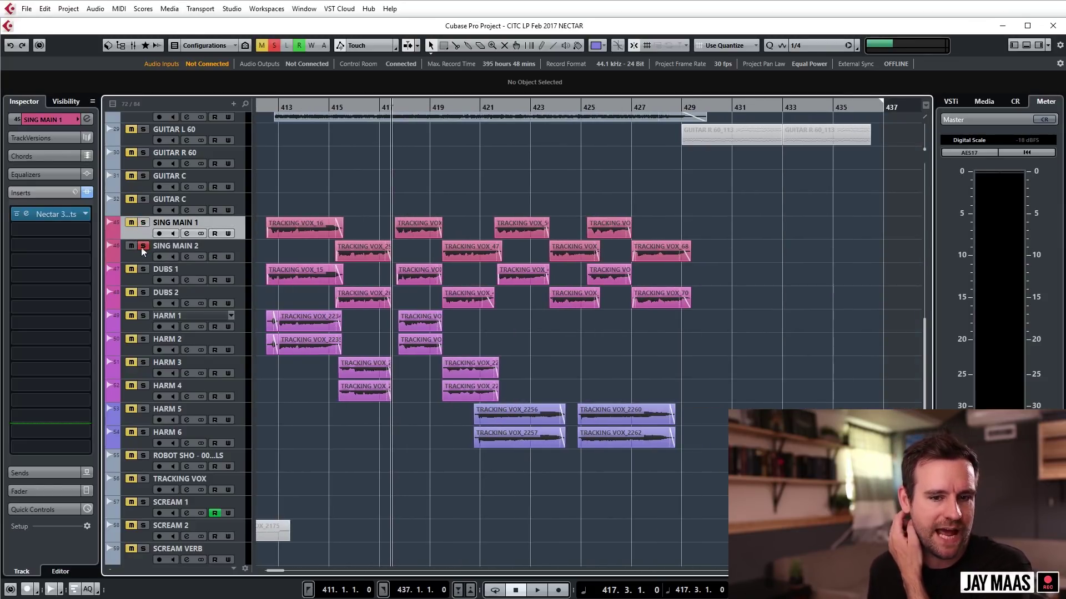
click(143, 245)
click(176, 271)
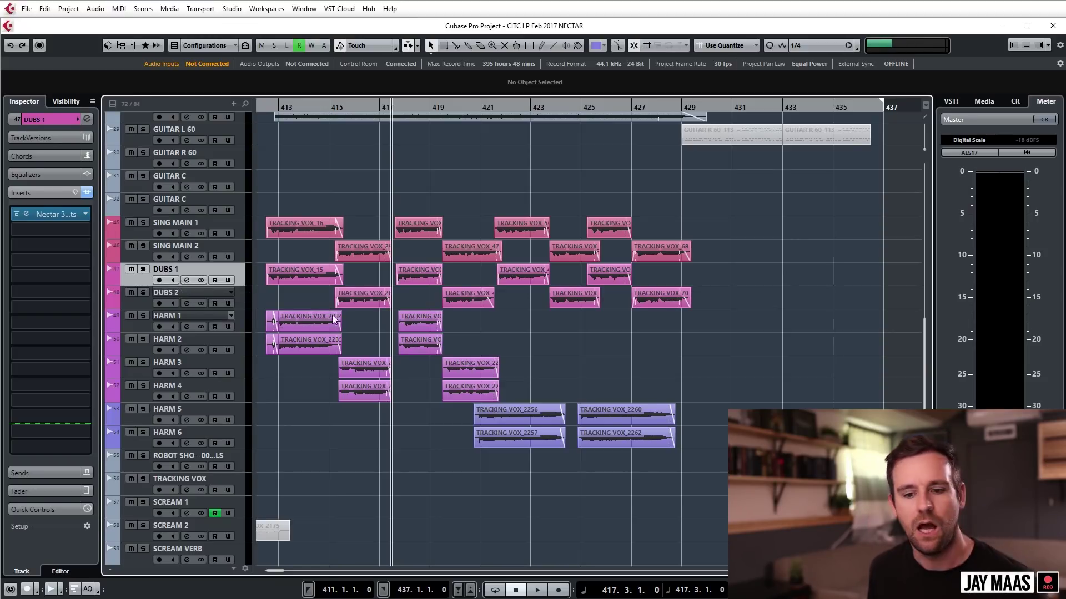
Solo the HARM 1 track and place the playback cursor just ahead of its phrase near bar 418
scroll(407, 354, up, 5)
click(391, 107)
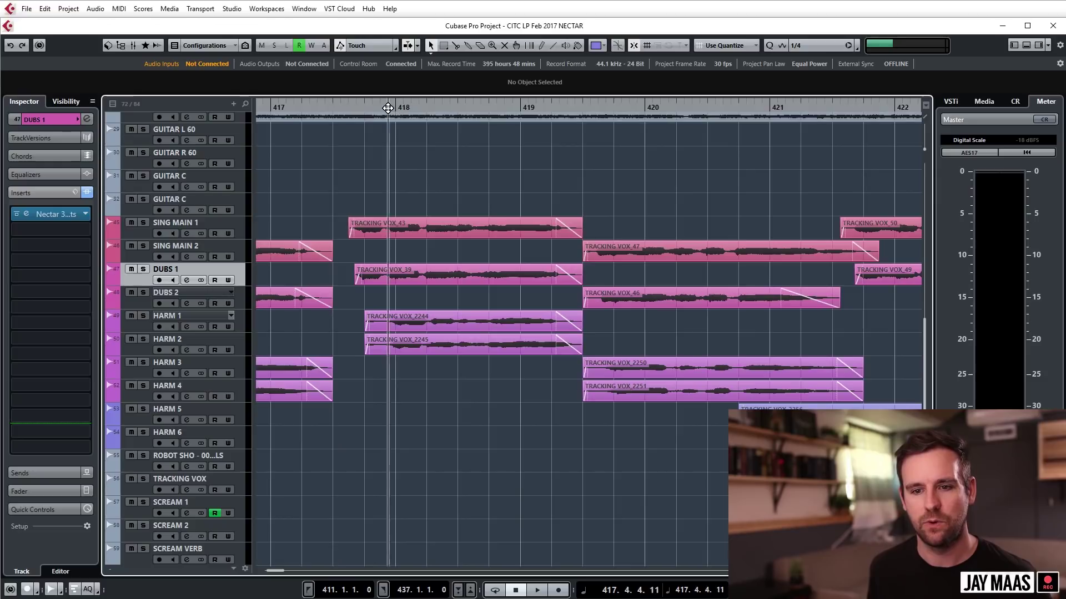
scroll(433, 422, down, 4)
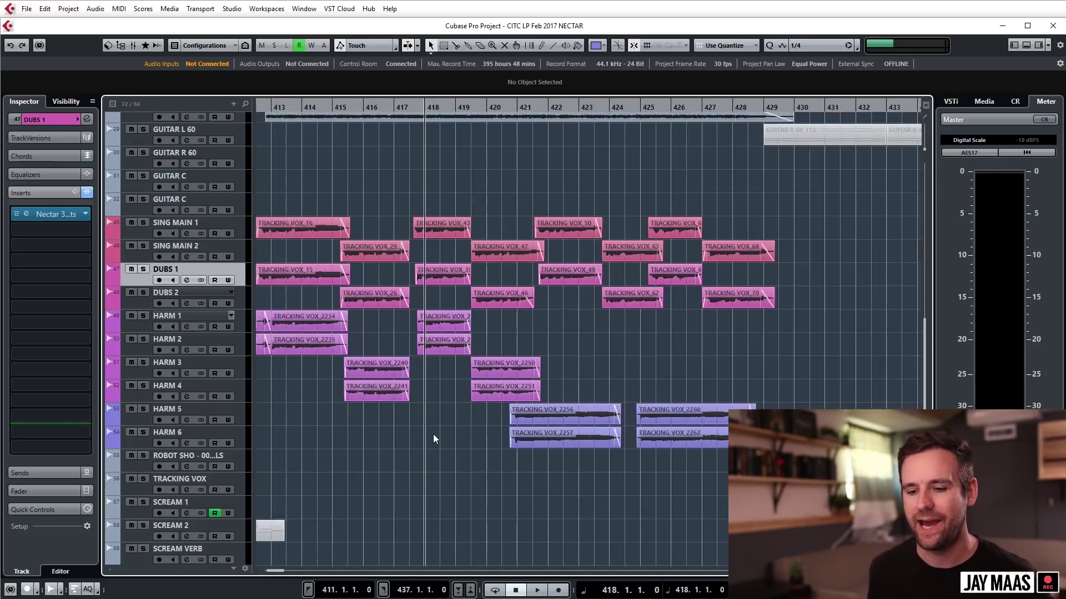
scroll(403, 415, up, 3)
drag(337, 340, 720, 397)
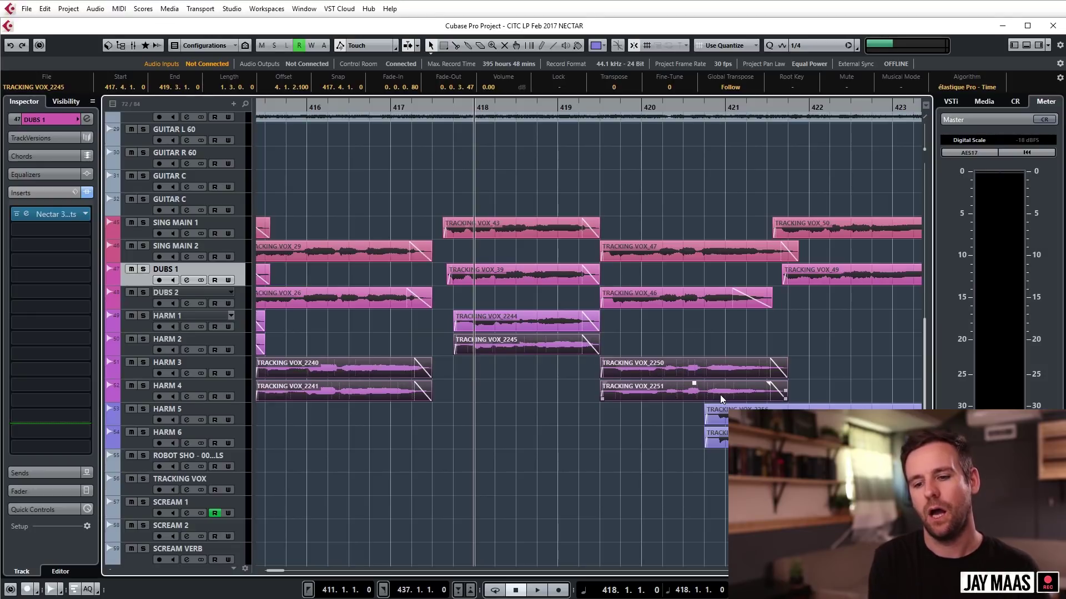
click(247, 328)
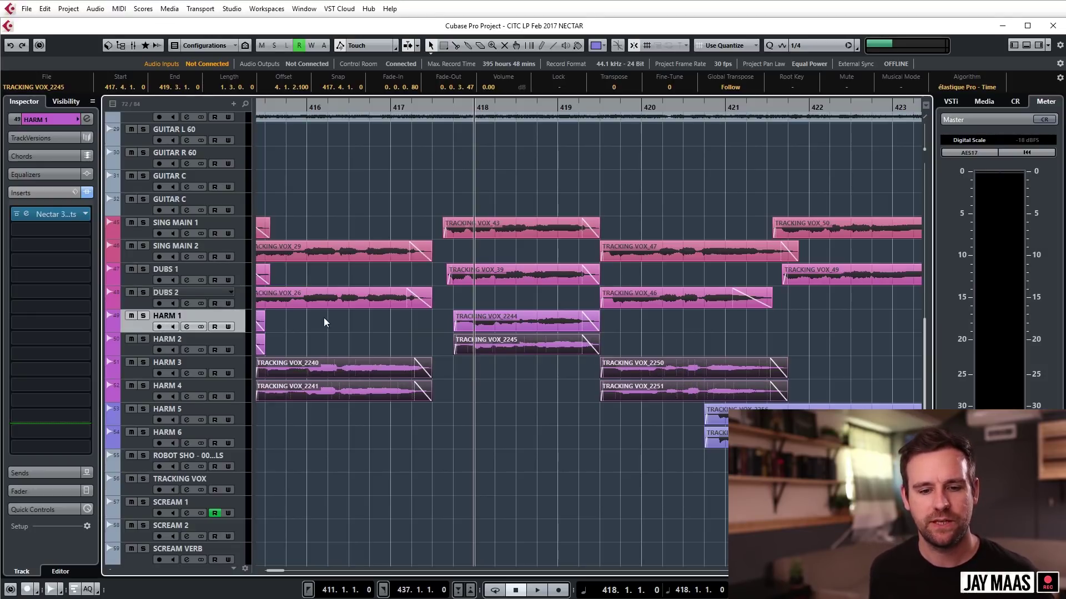
click(345, 404)
key(s)
drag(466, 106, 452, 107)
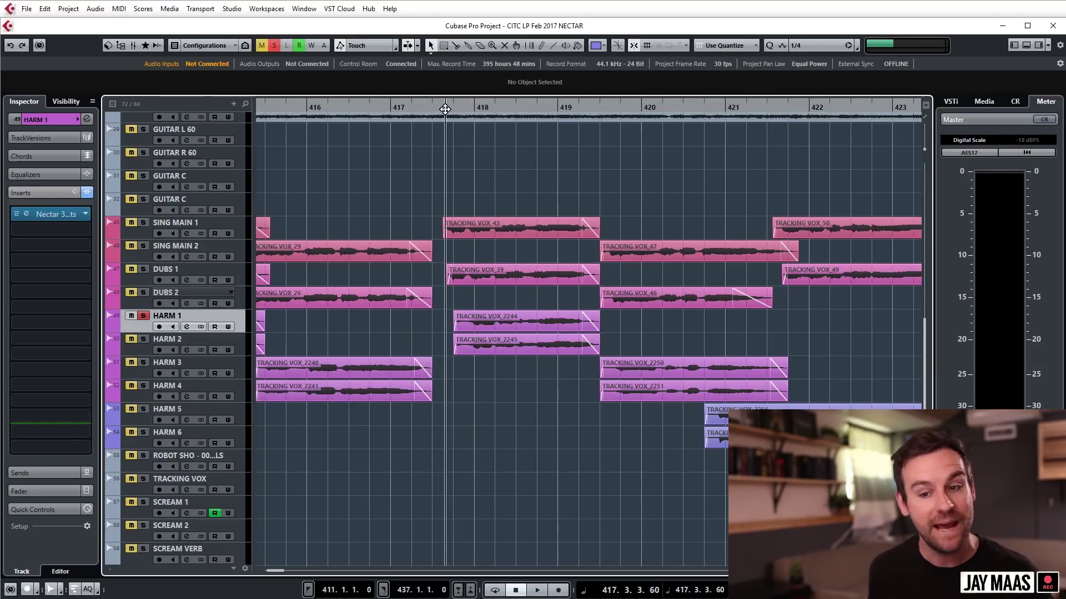
Open Nectar 3 Elements on HARM 1 and play the harmony phrase from 417.3.1 with the existing settings
click(25, 217)
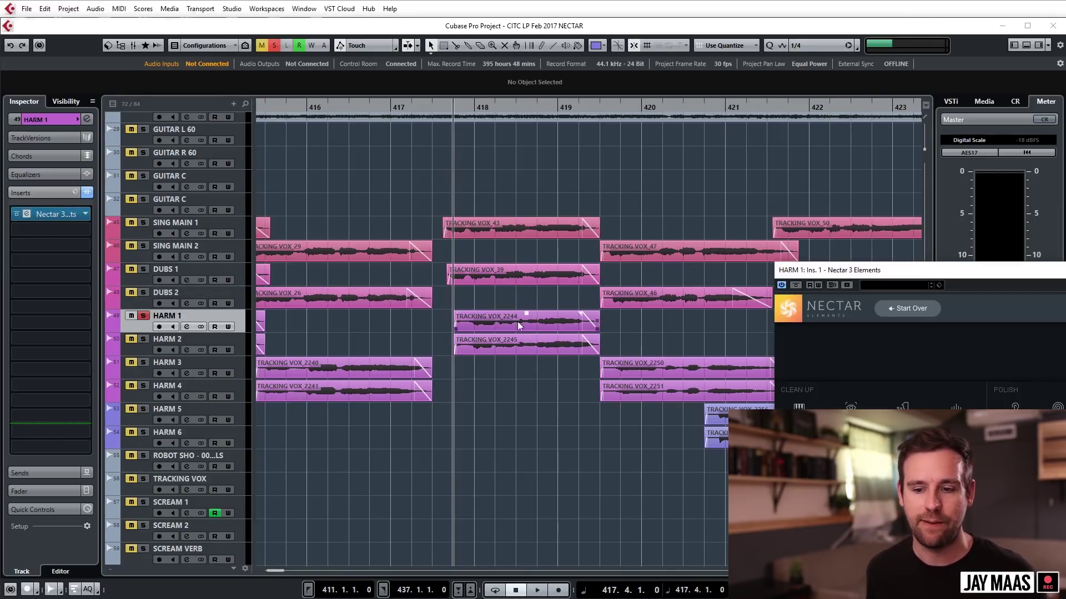
drag(442, 106, 432, 107)
drag(937, 272, 213, 110)
key(space)
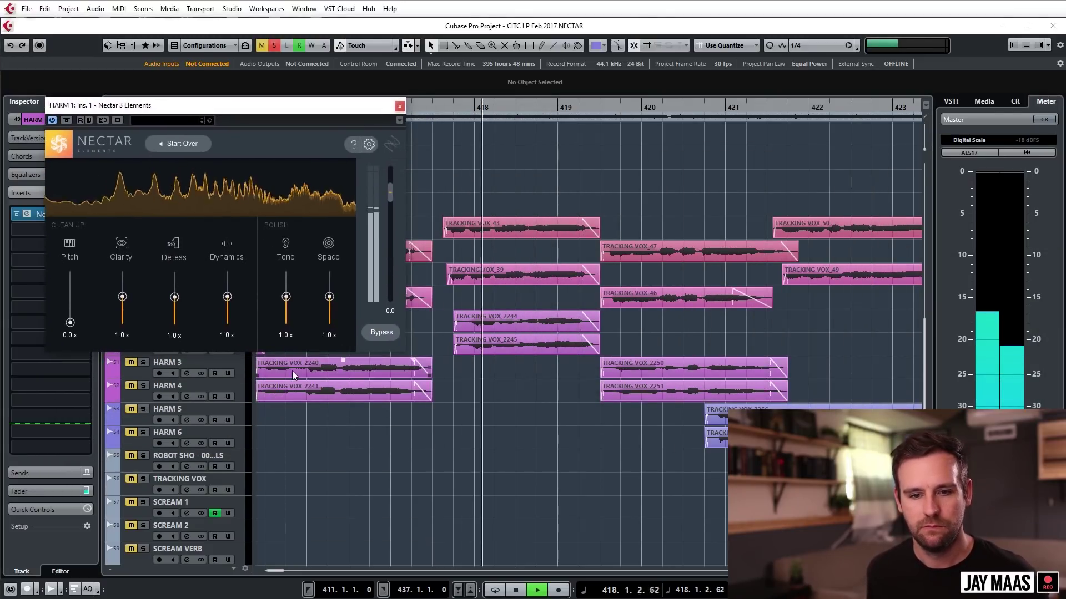
key(space)
key(space)
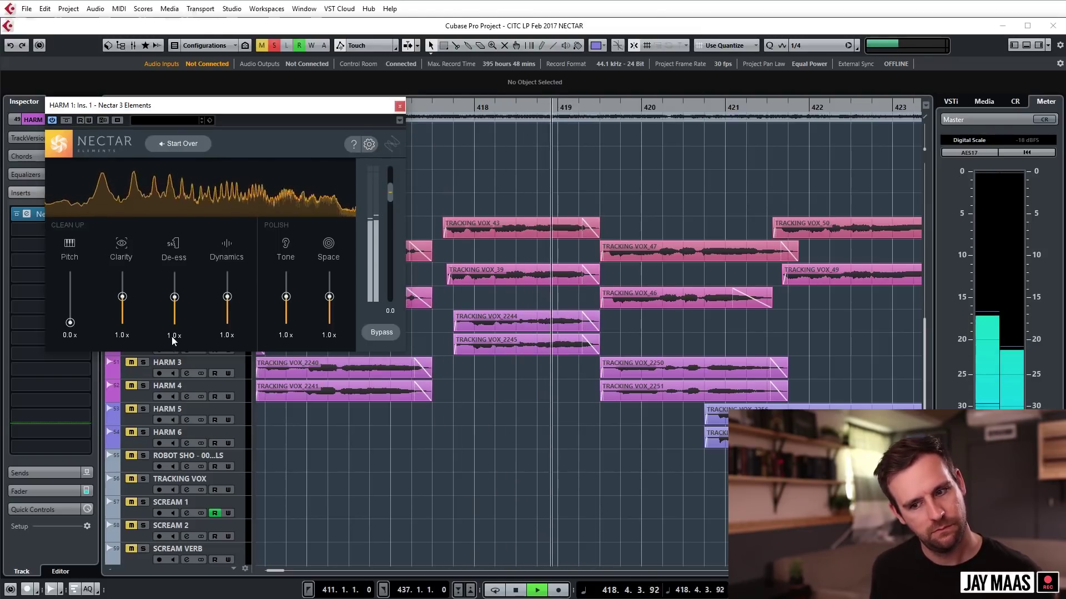
key(space)
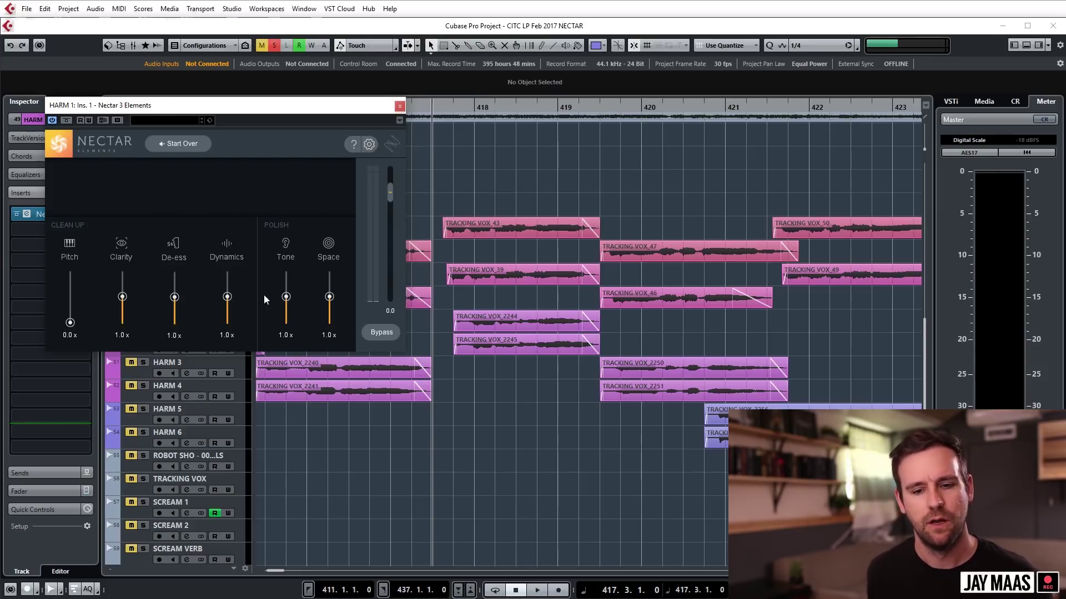
Audition the HARM 1 phrase with Dynamics at 2.0x, and reset Dynamics to 1.0x
drag(229, 296, 227, 271)
key(space)
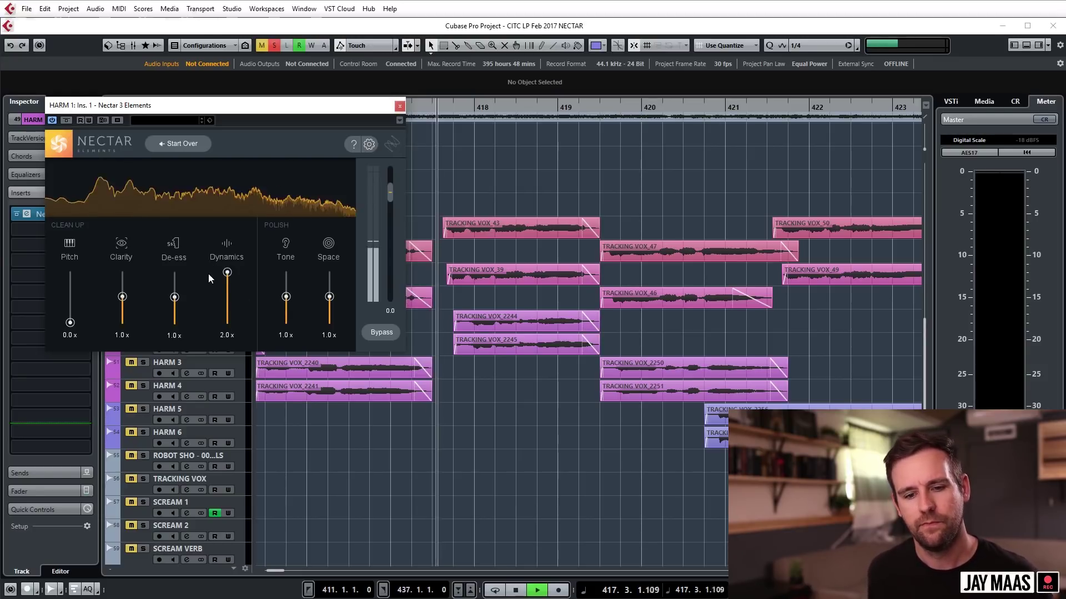
key(space)
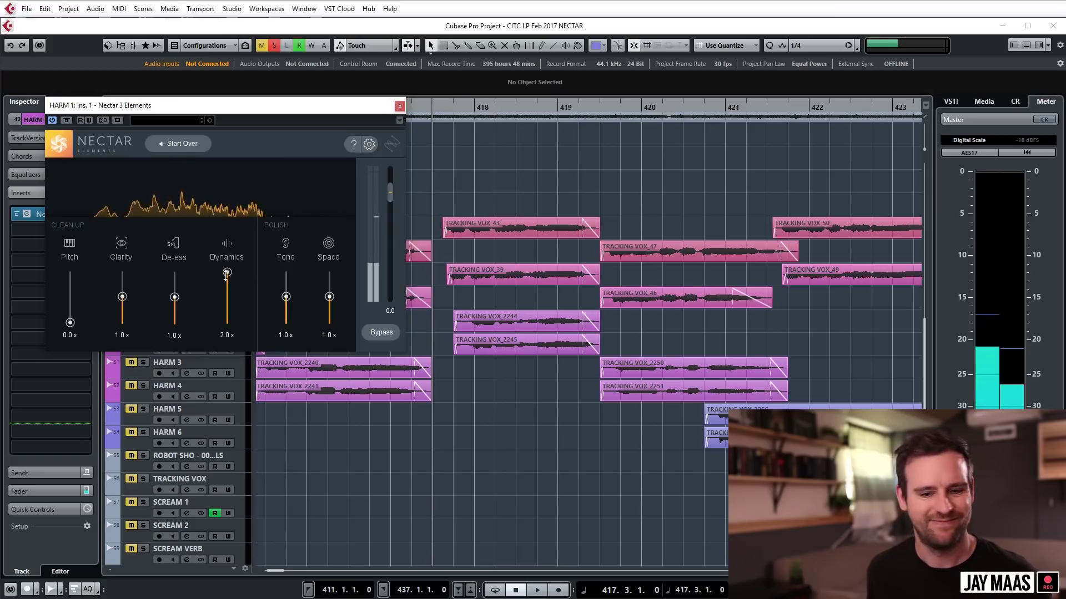
double_click(227, 272)
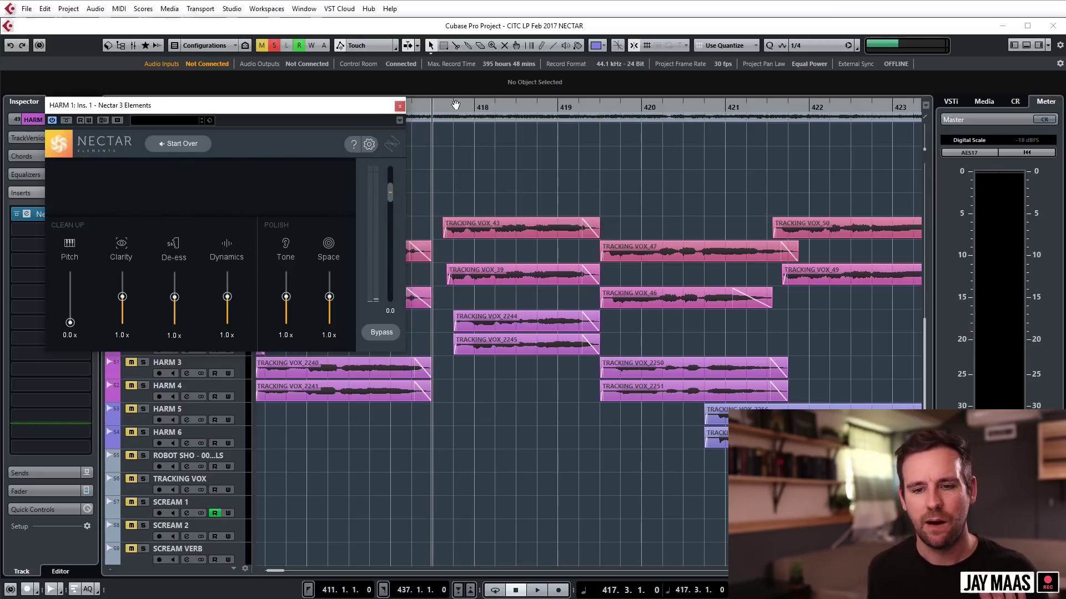
Switch the solo from HARM 1 to HARM 5 and play the HARM 5 phrase from its start near bar 421
click(400, 108)
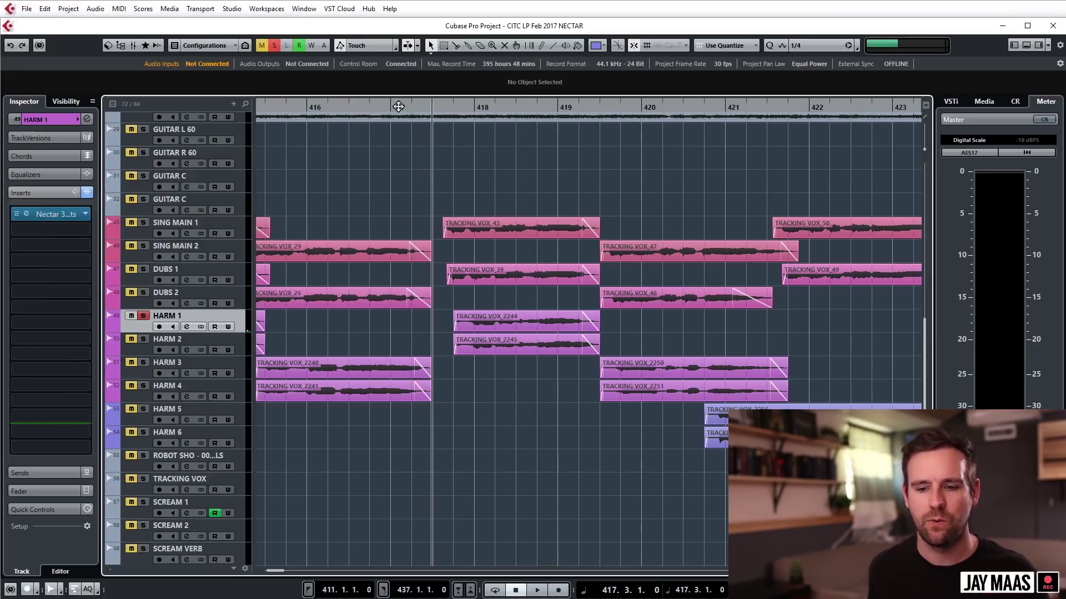
click(142, 318)
scroll(464, 420, down, 3)
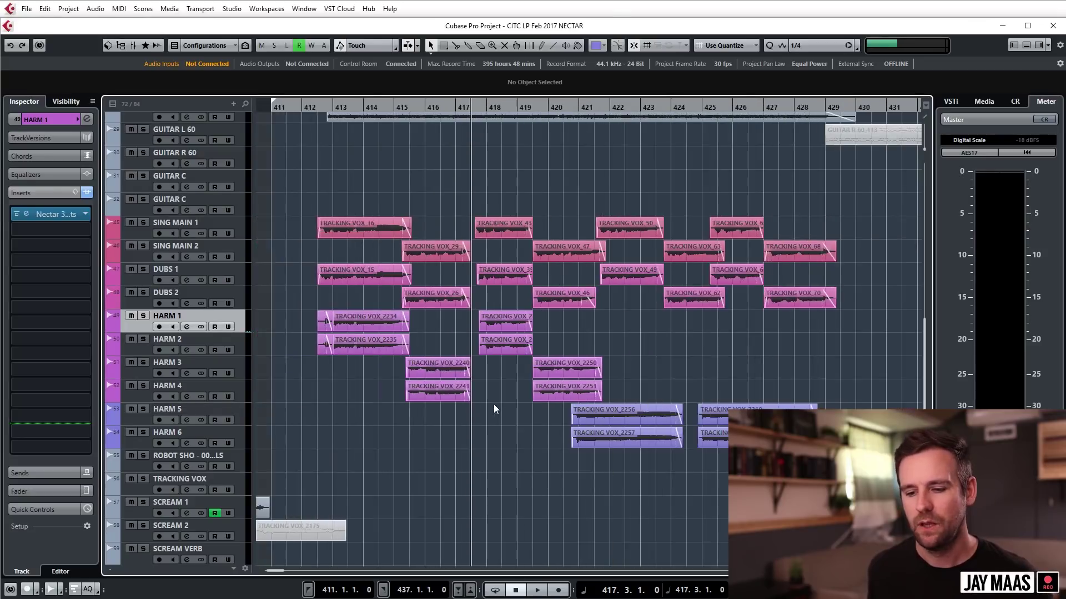
scroll(493, 405, up, 2)
scroll(532, 439, up, 1)
click(314, 106)
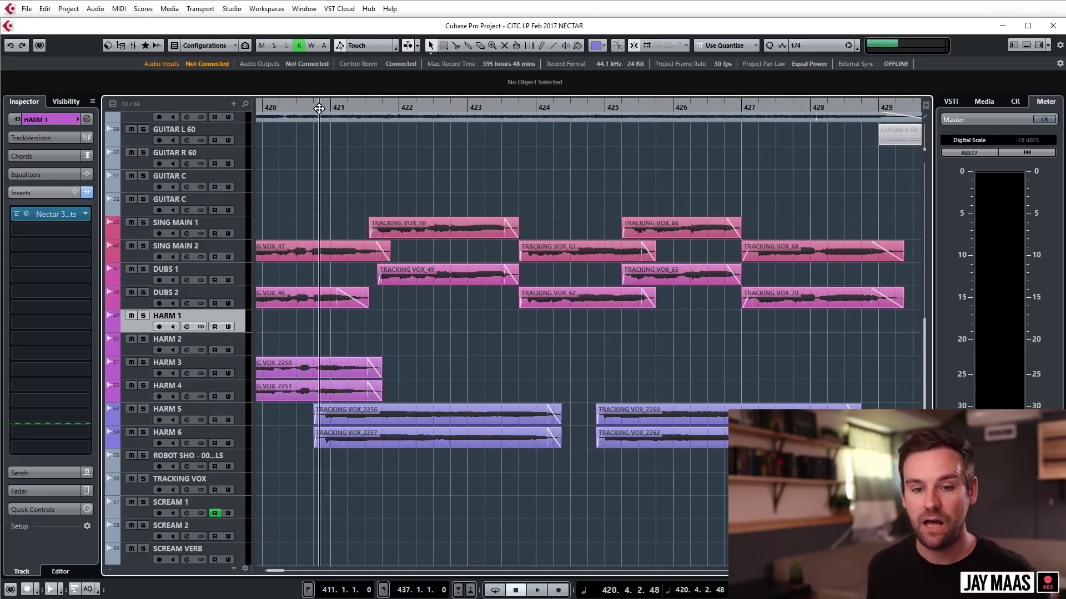
click(203, 424)
key(s)
key(space)
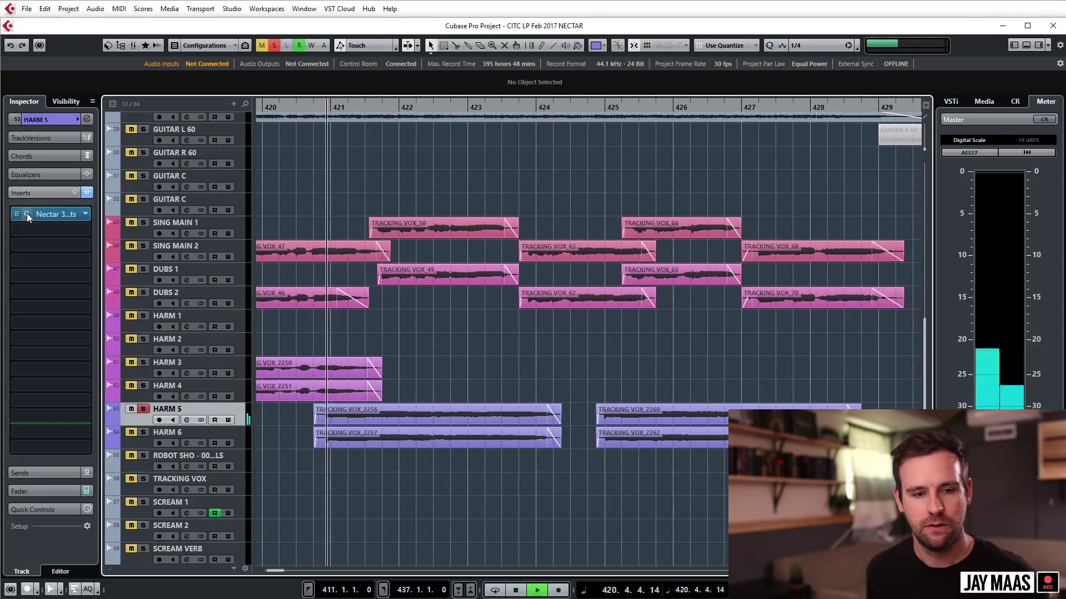
key(space)
Lower Space to about 0.8x in the HARM 5 Nectar 3 Elements insert and play the phrase
click(26, 215)
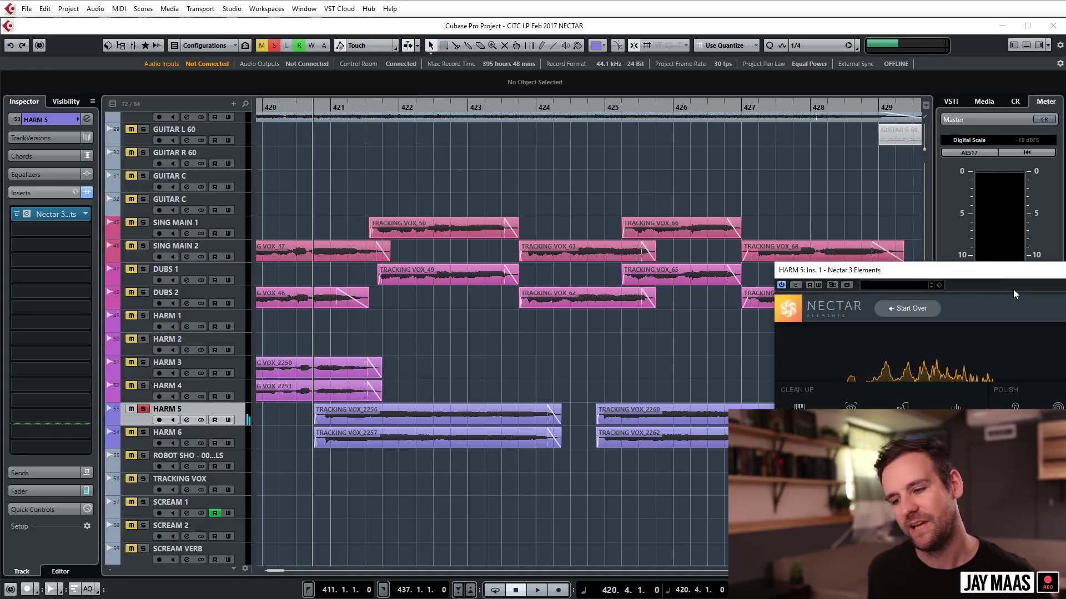
drag(1014, 275, 345, 104)
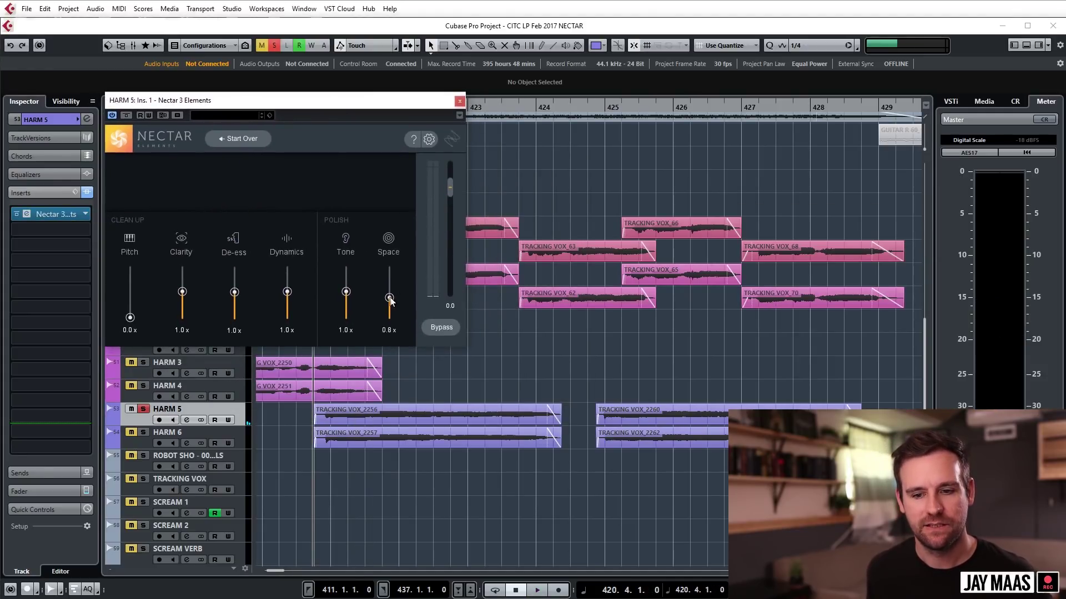
click(459, 100)
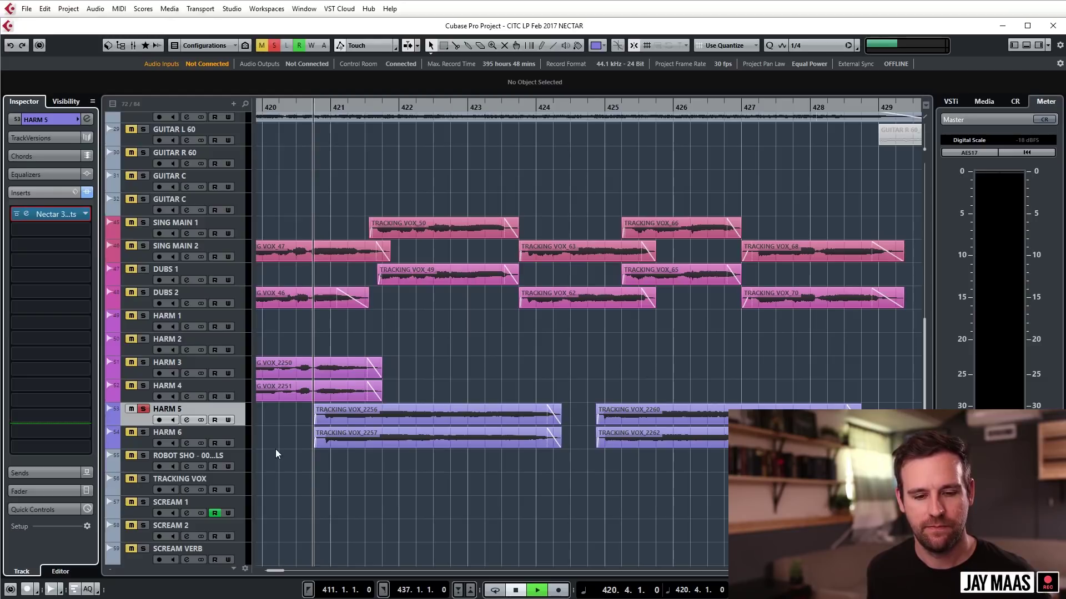
key(space)
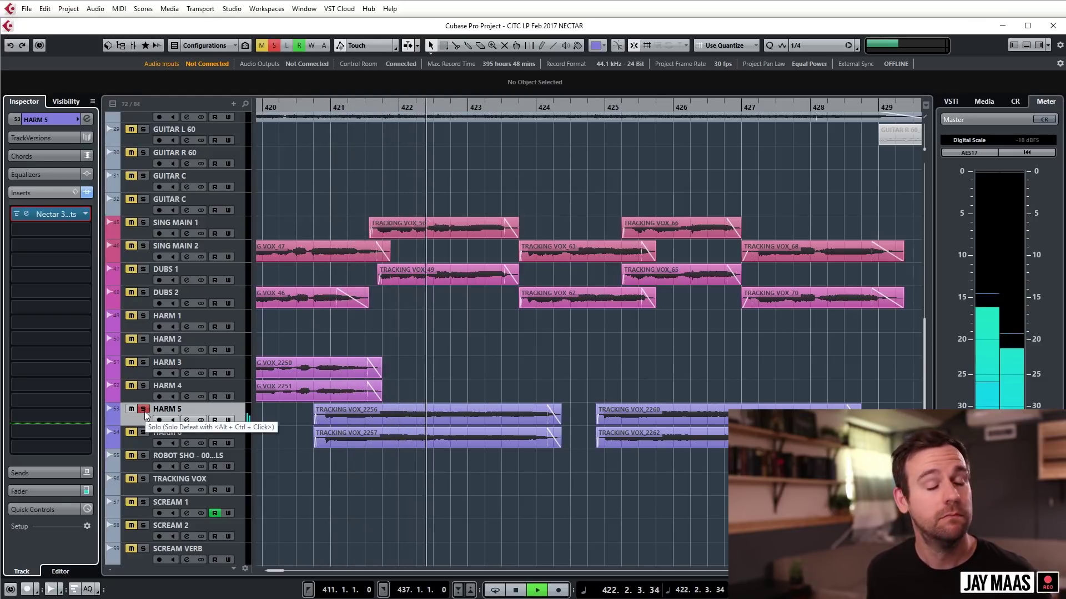
Stop playback, check the Nectar 3 Elements settings on HARM 6, and turn off its solo
key(space)
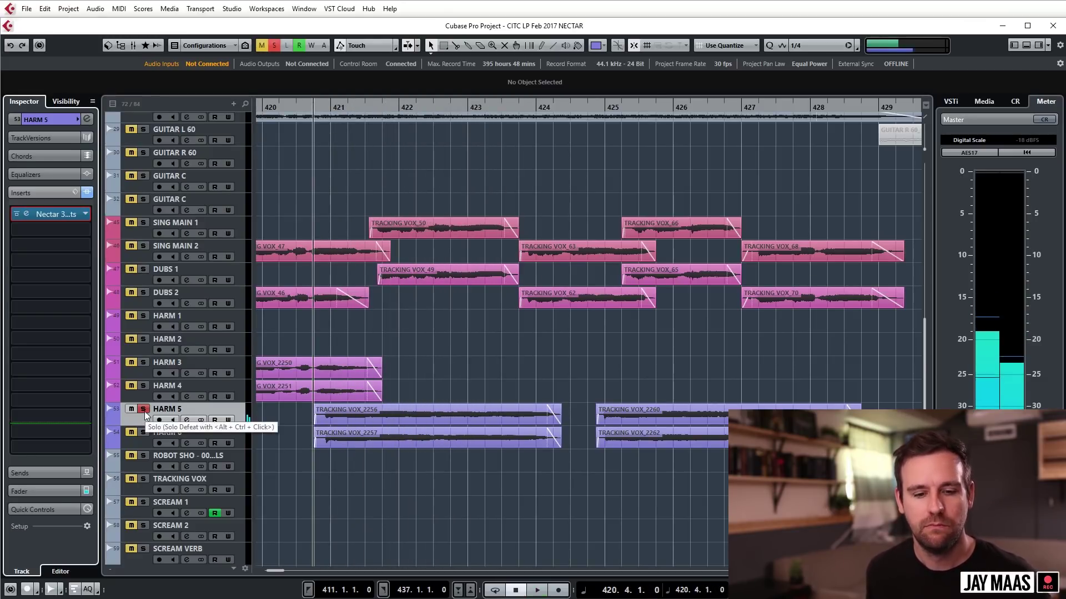
key(Down)
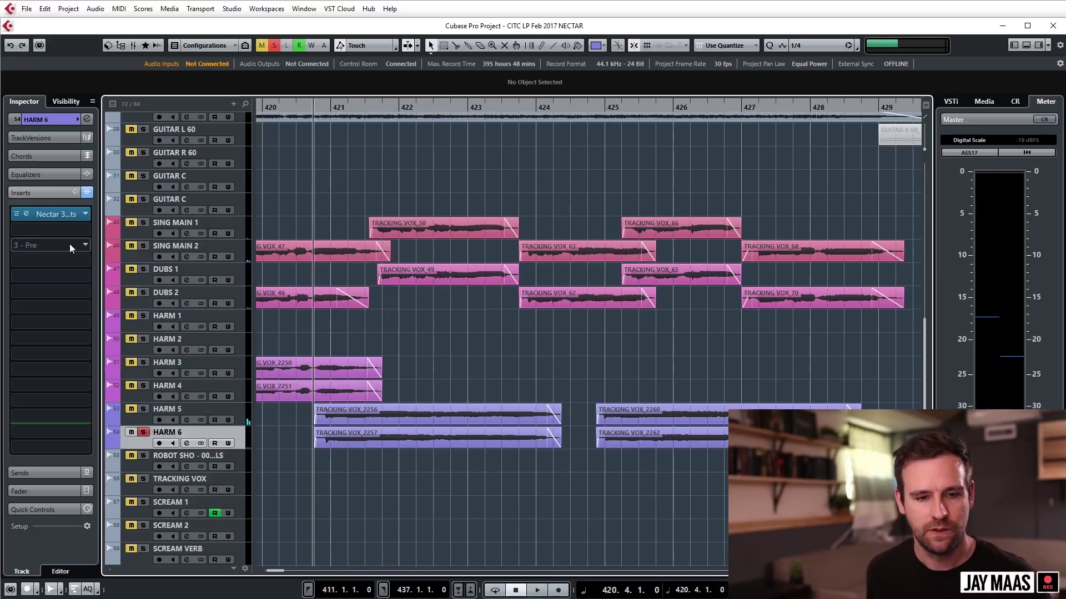
click(26, 214)
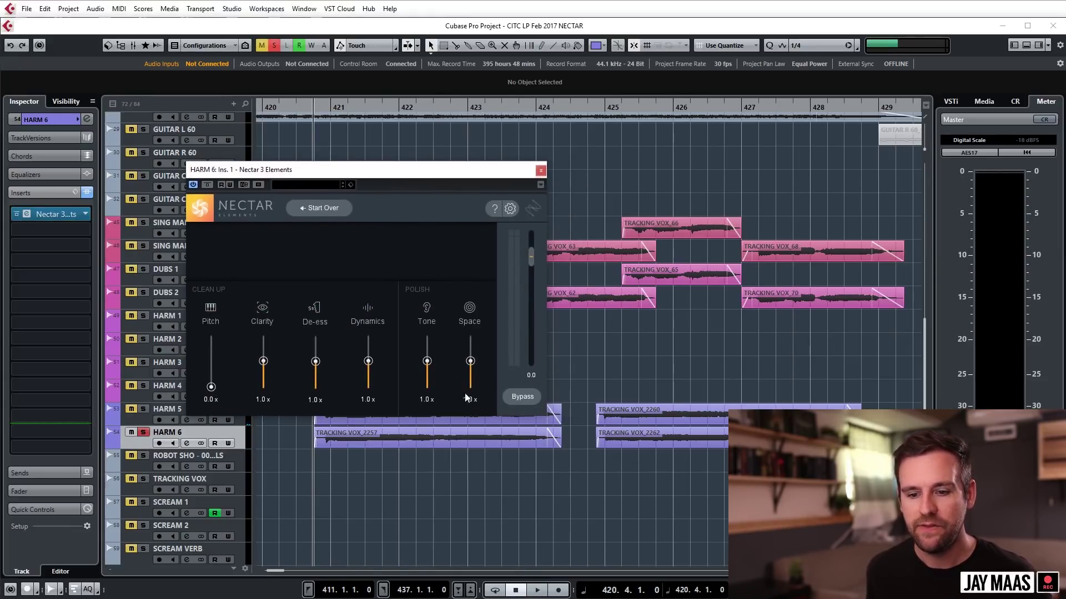
click(540, 170)
click(143, 432)
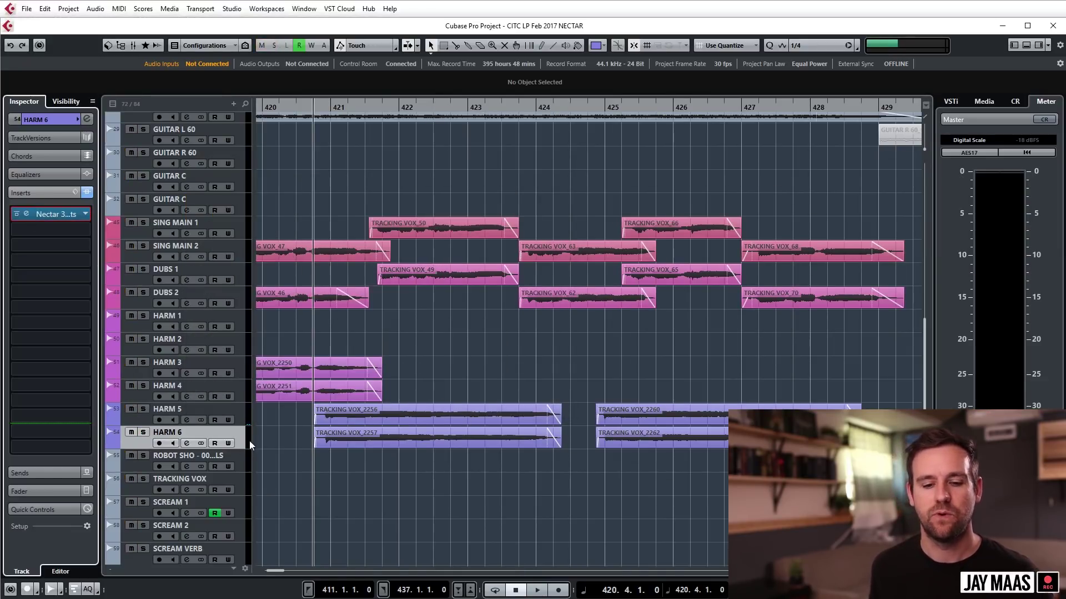
Play the full mix with all processed vocals from 411.4.1
key(g)
key(g)
key(g)
drag(319, 109, 329, 187)
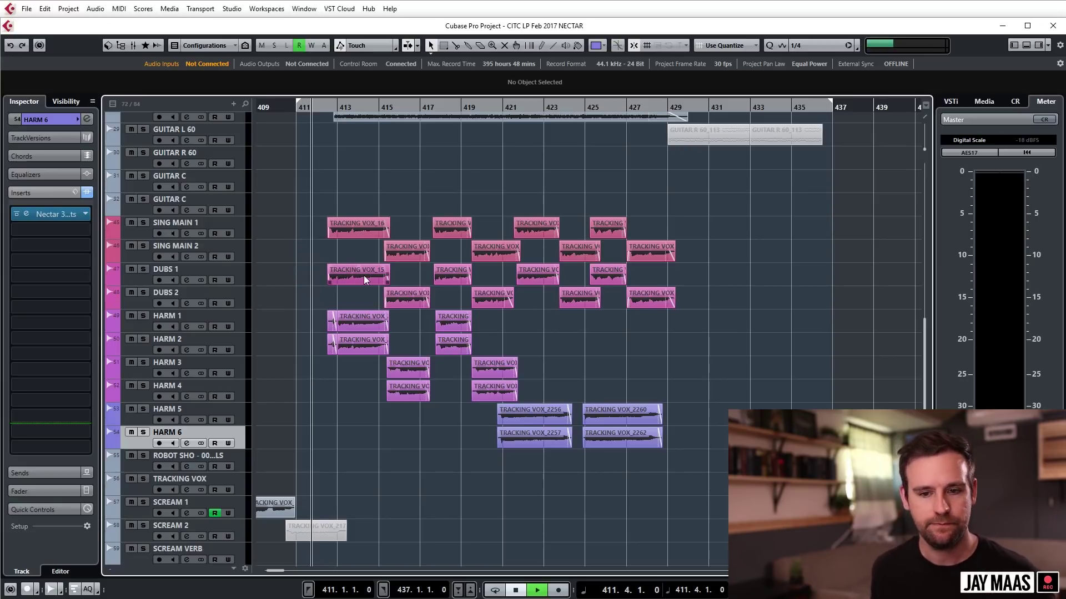
key(space)
Open the MixConsole, select the vocal channels from SING MAIN 1 through the last HARM 6, and stop playback
key(F3)
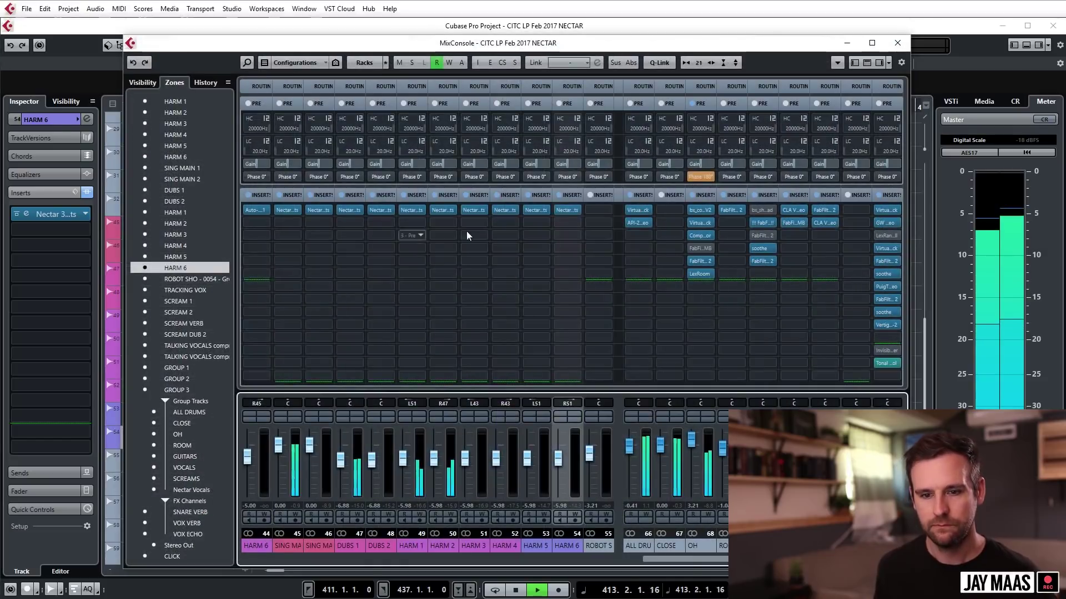
drag(671, 559, 658, 560)
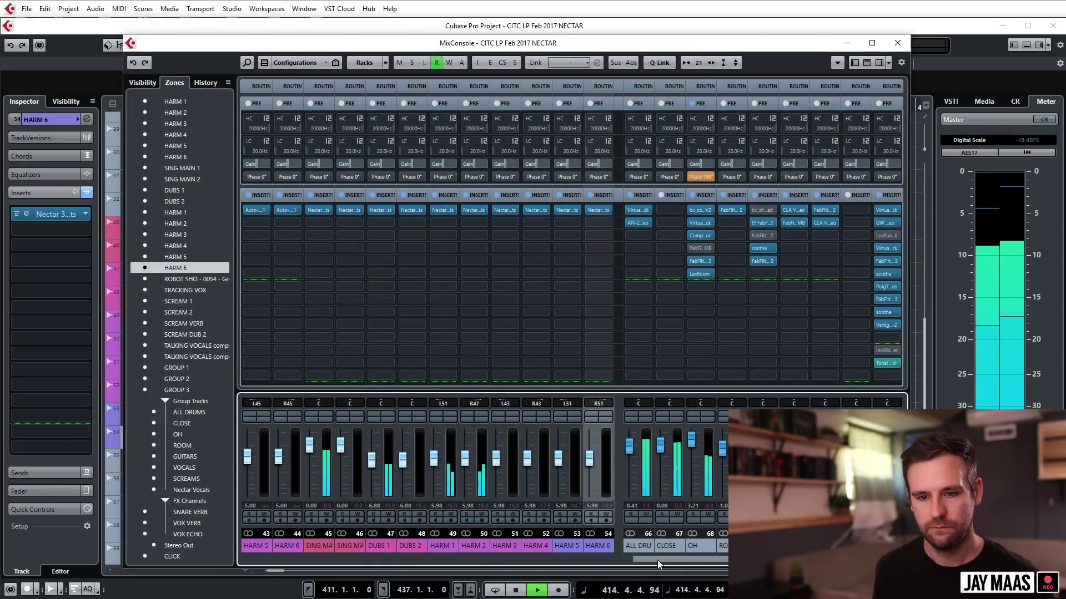
click(349, 546)
drag(655, 562, 672, 556)
drag(555, 42, 477, 26)
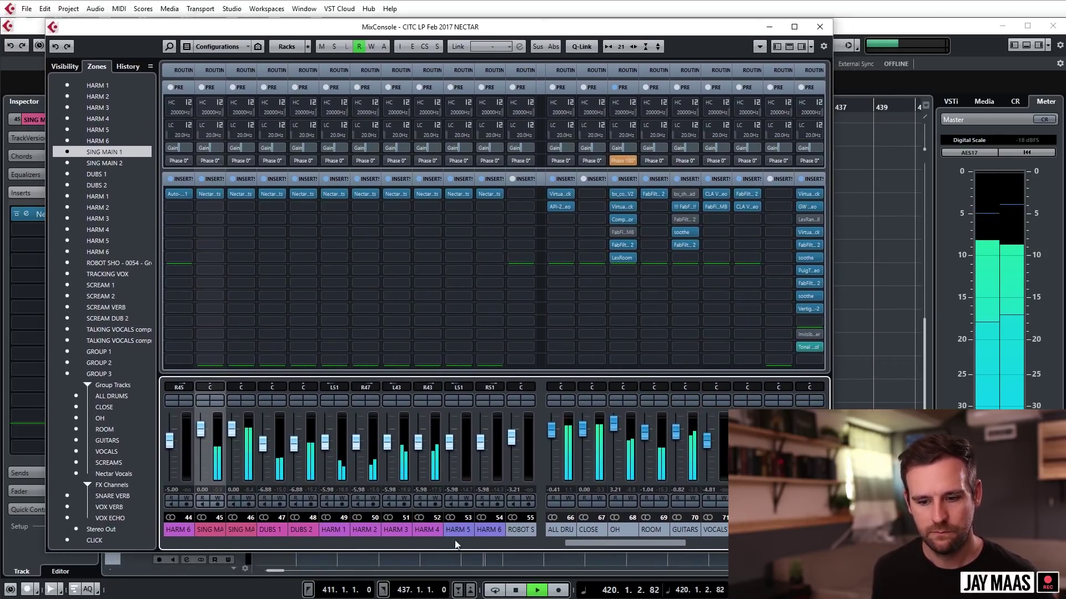
shift+click(489, 528)
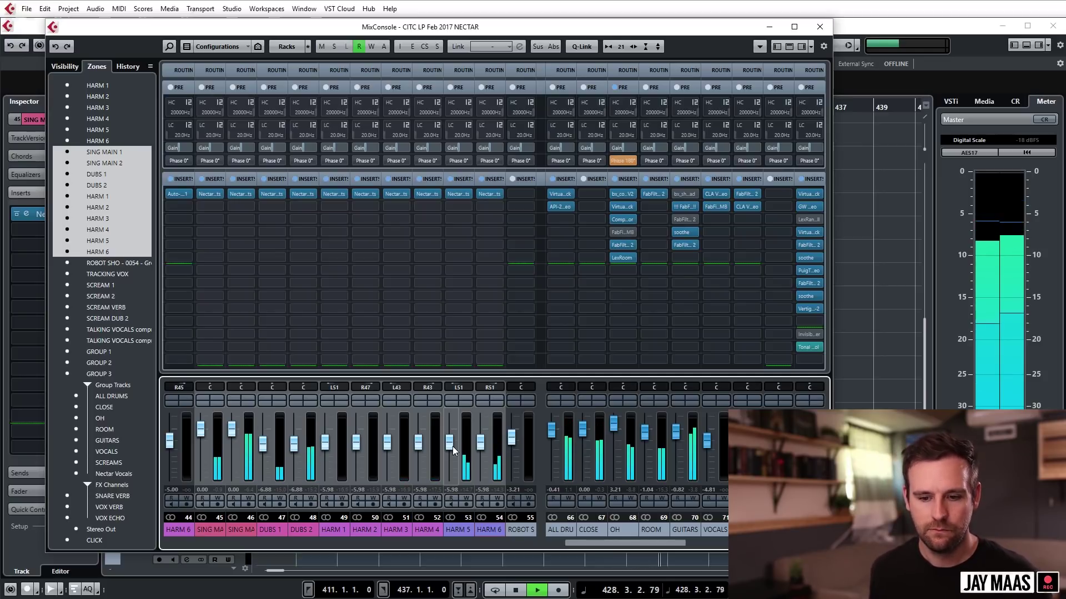
key(space)
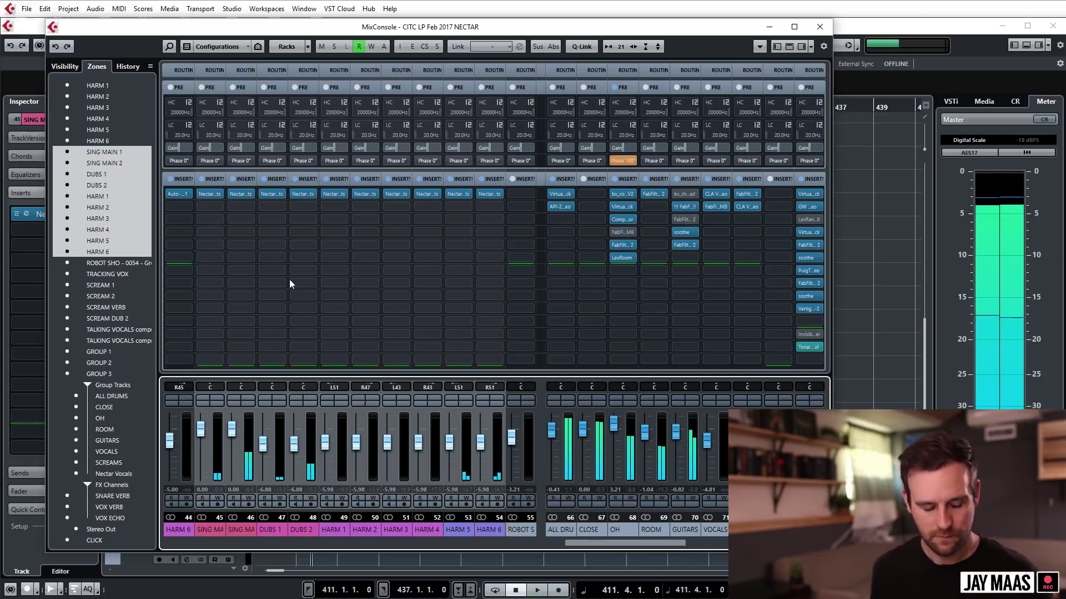
Bypass Nectar 3 Elements on all selected vocal channels at once and play the full mix without it
key(shift+alt)
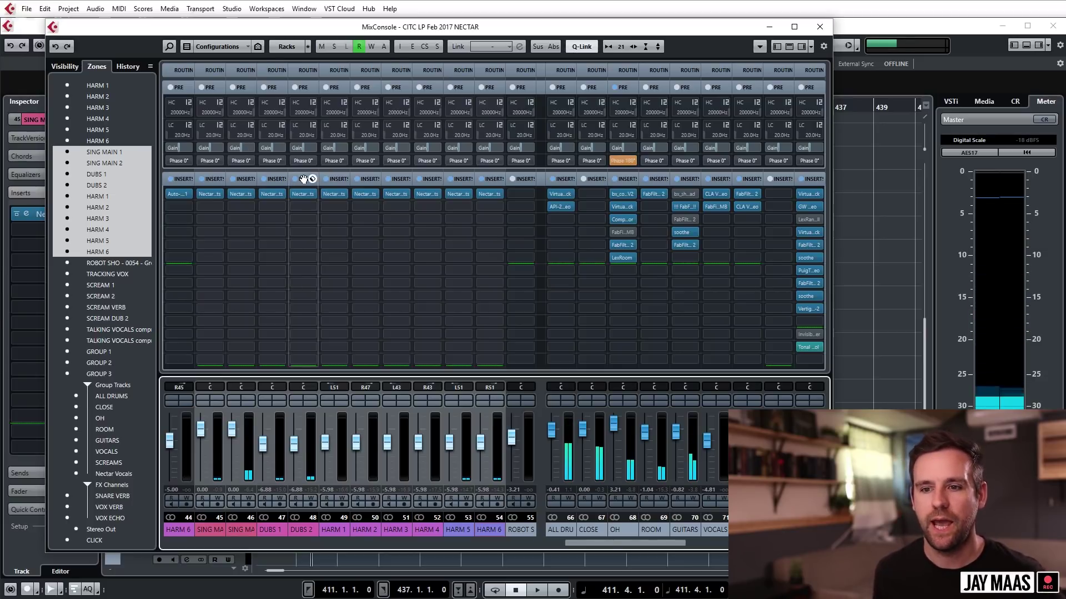
click(201, 193)
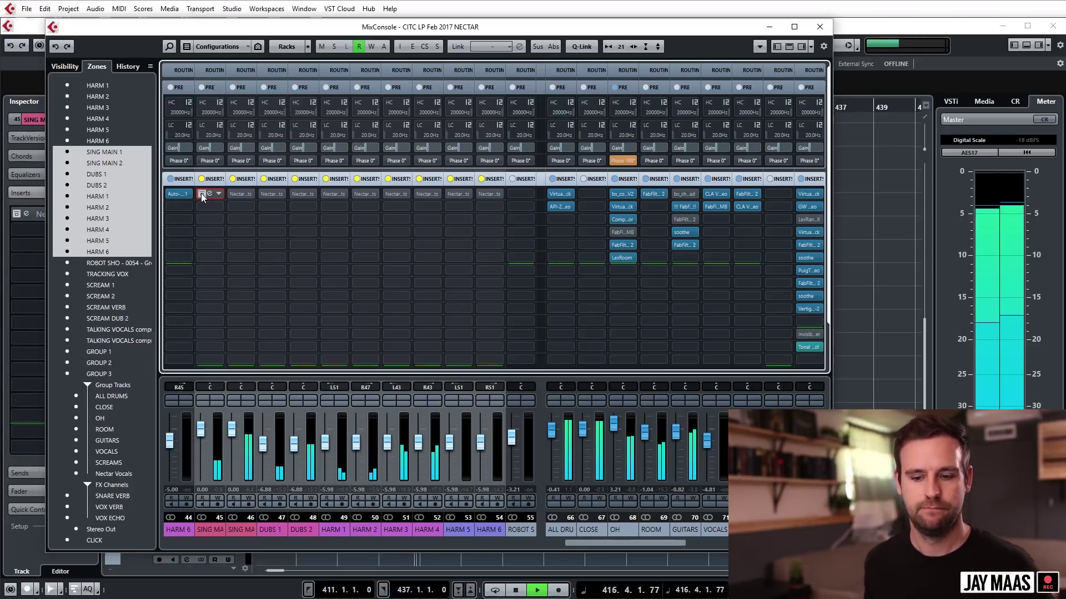
key(space)
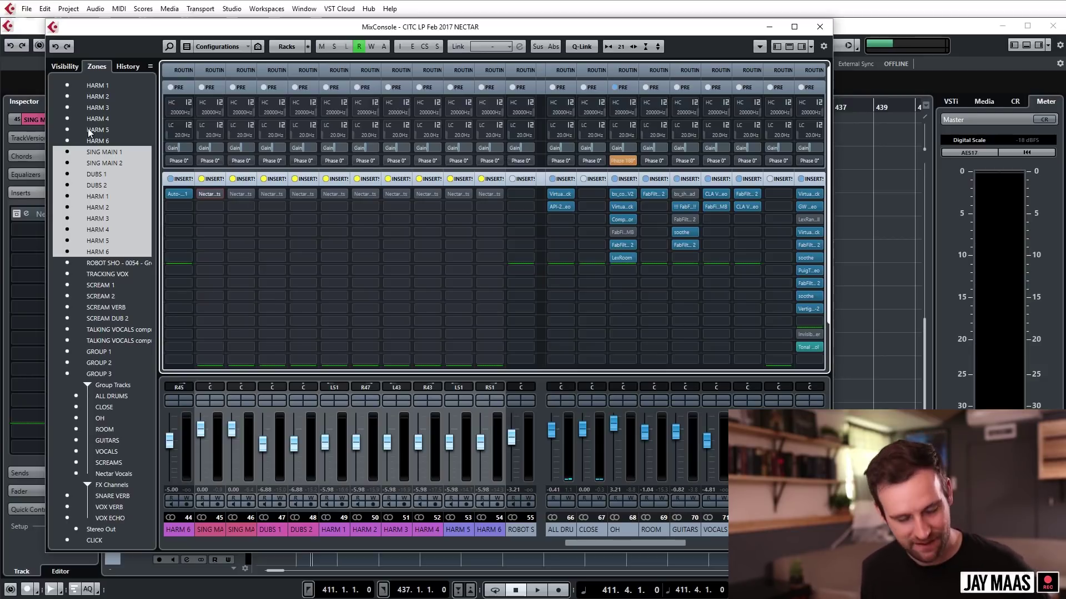
Reactivate Nectar 3 Elements on all selected vocal channels at once and replay the full mix from 411.4.1
alt+shift+click(202, 196)
key(space)
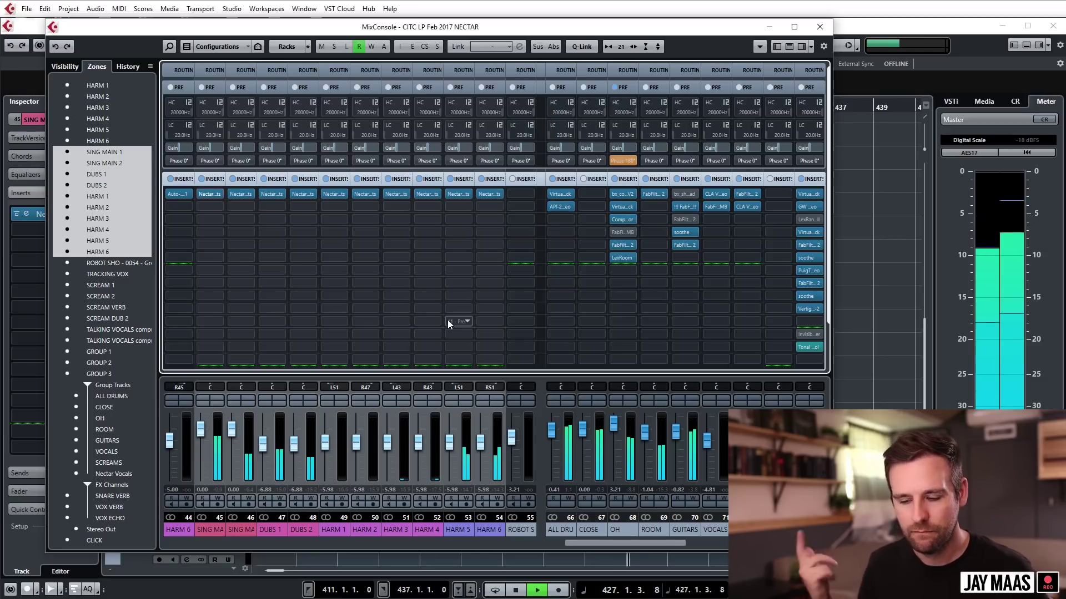
key(space)
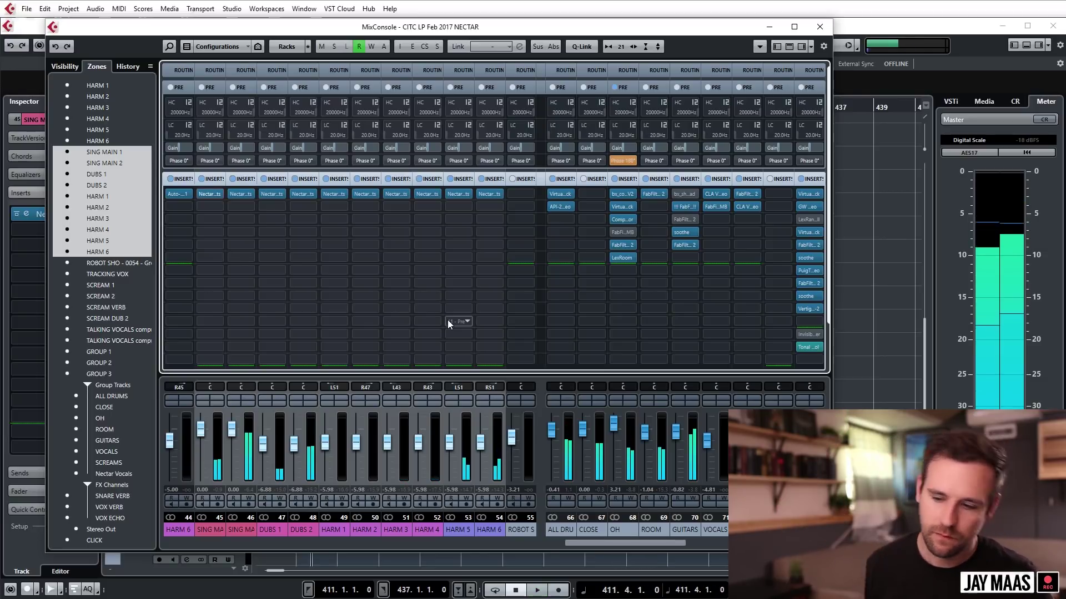
Solo the Nectar Vocals group and reselect the channels from SING MAIN 1 through the last HARM 6
click(786, 404)
key(s)
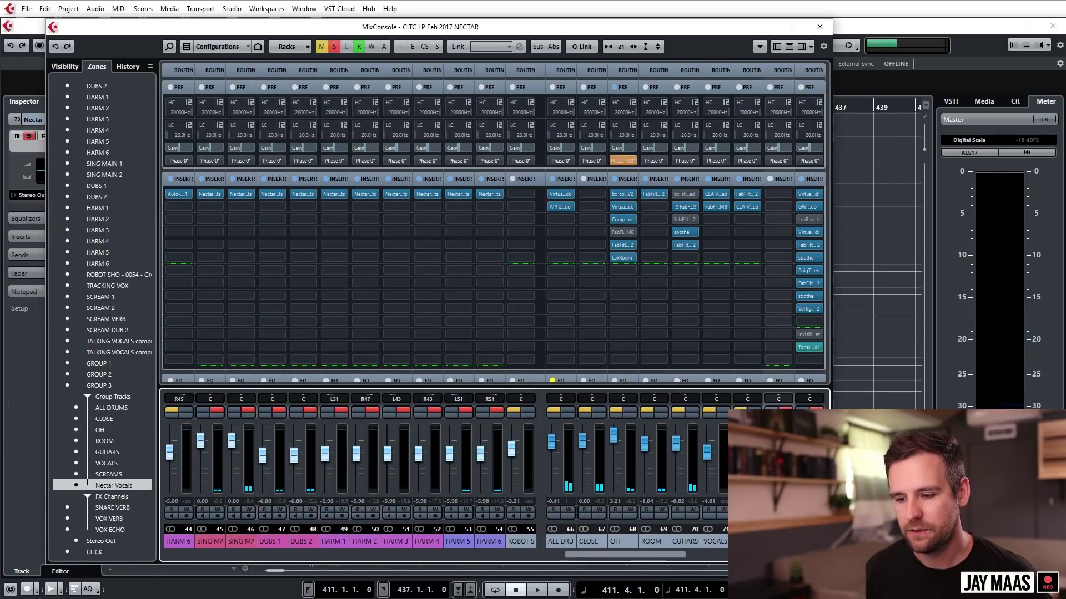
click(208, 542)
shift+click(491, 542)
drag(335, 32, 345, 32)
Play the soloed vocals from 411.4.1 with Nectar 3 Elements active on every selected channel
mouse_move(219, 194)
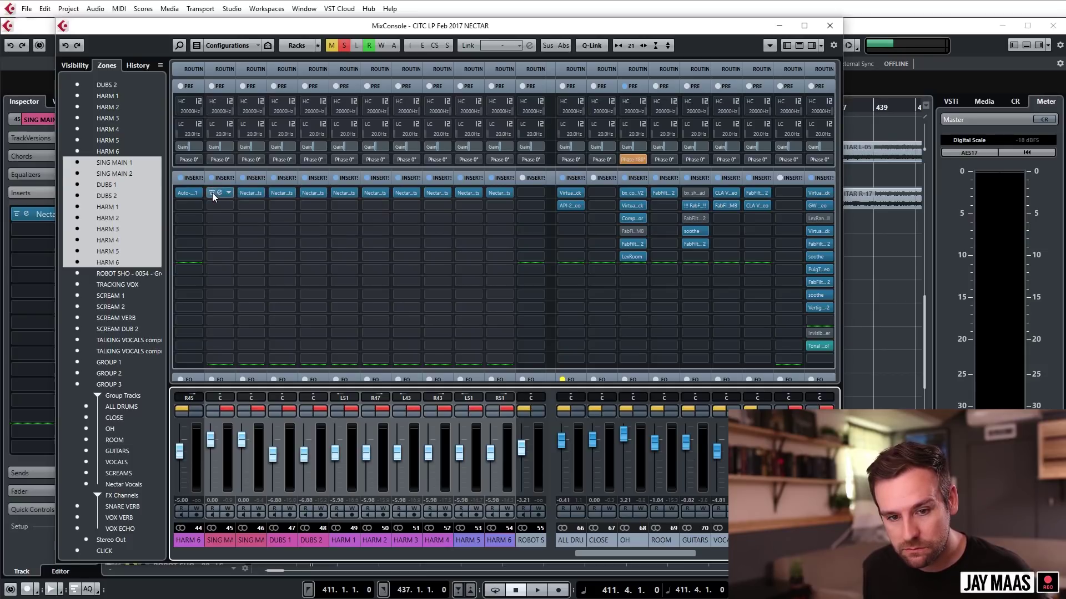
alt+click(213, 193)
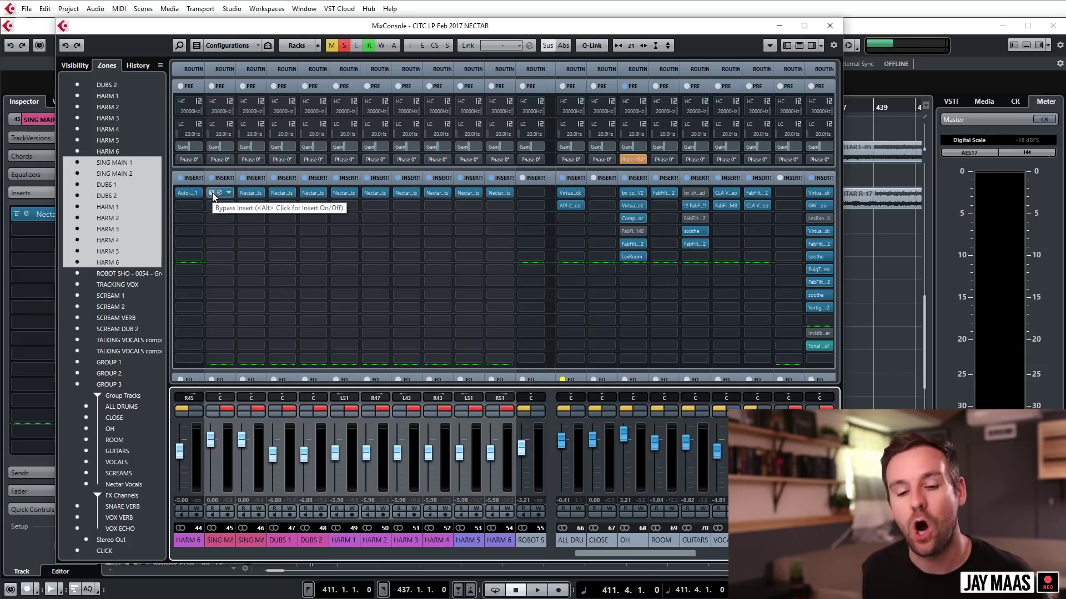
alt+click(213, 193)
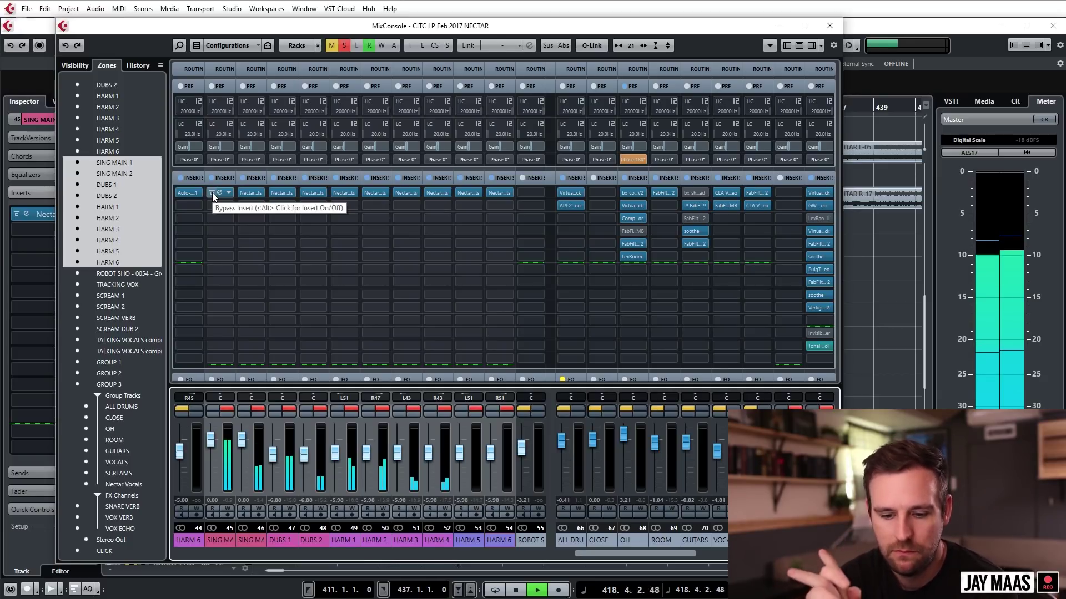
key(space)
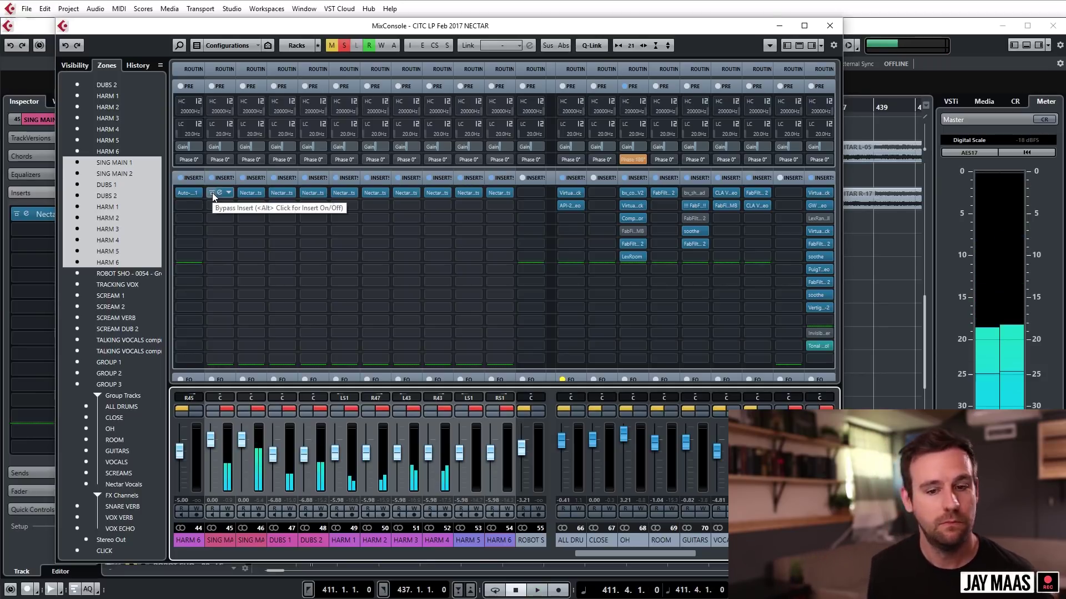
Bypass Nectar 3 Elements on all selected channels and play the soloed vocals dry
click(212, 192)
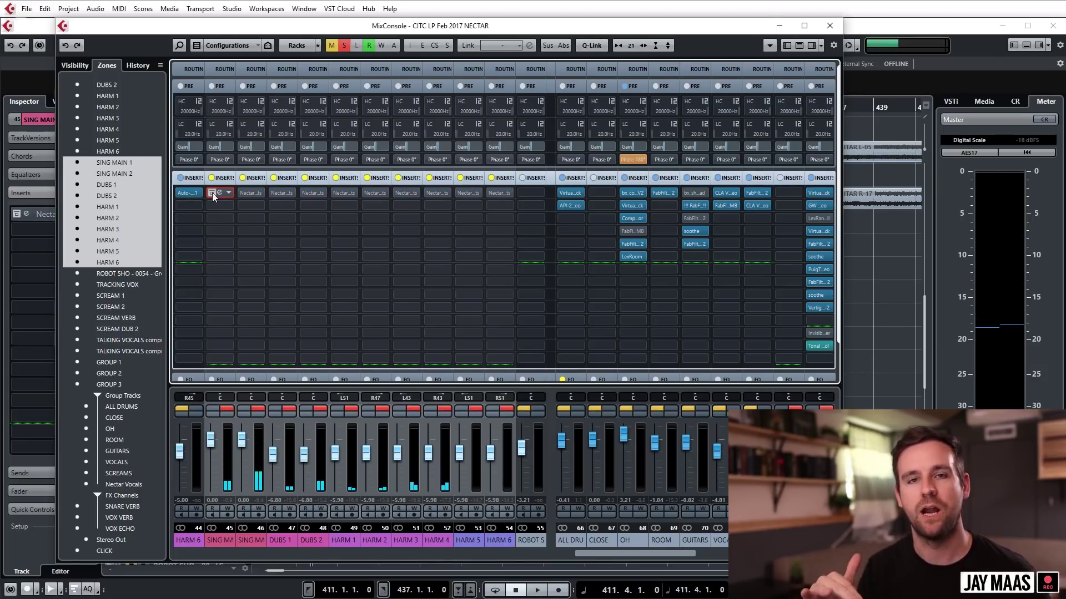
key(space)
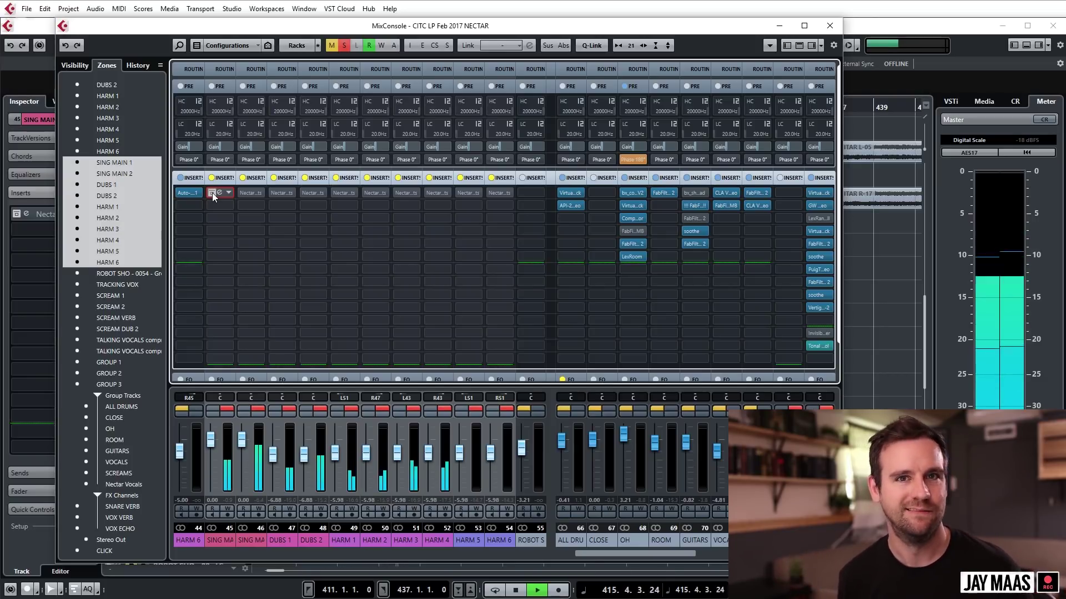
key(space)
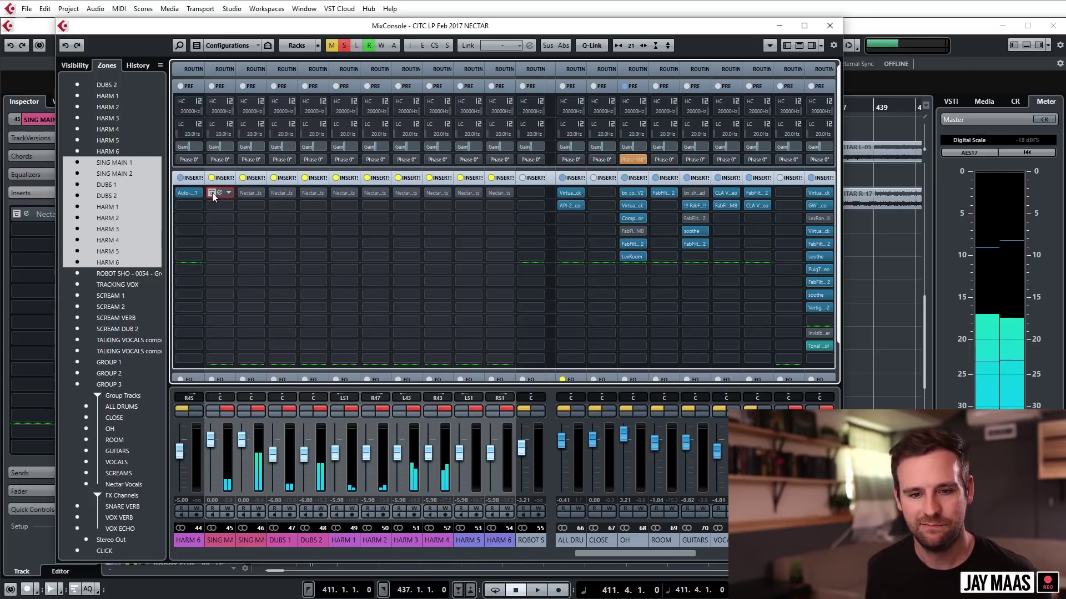
Reactivate Nectar 3 Elements on the selected channels, replay the soloed vocals, and close the MixConsole
click(212, 192)
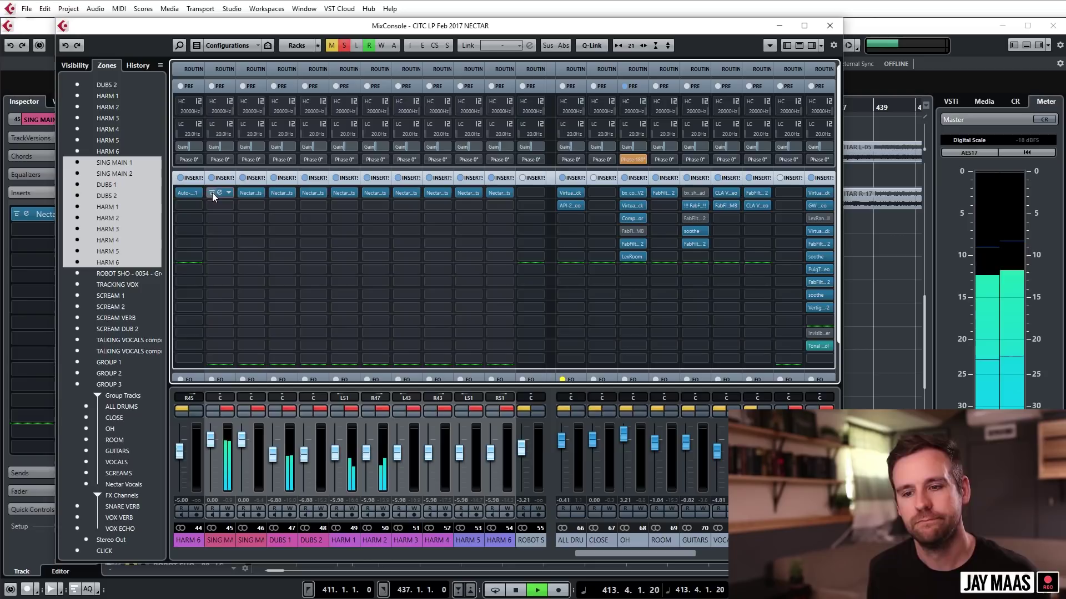
click(829, 26)
key(space)
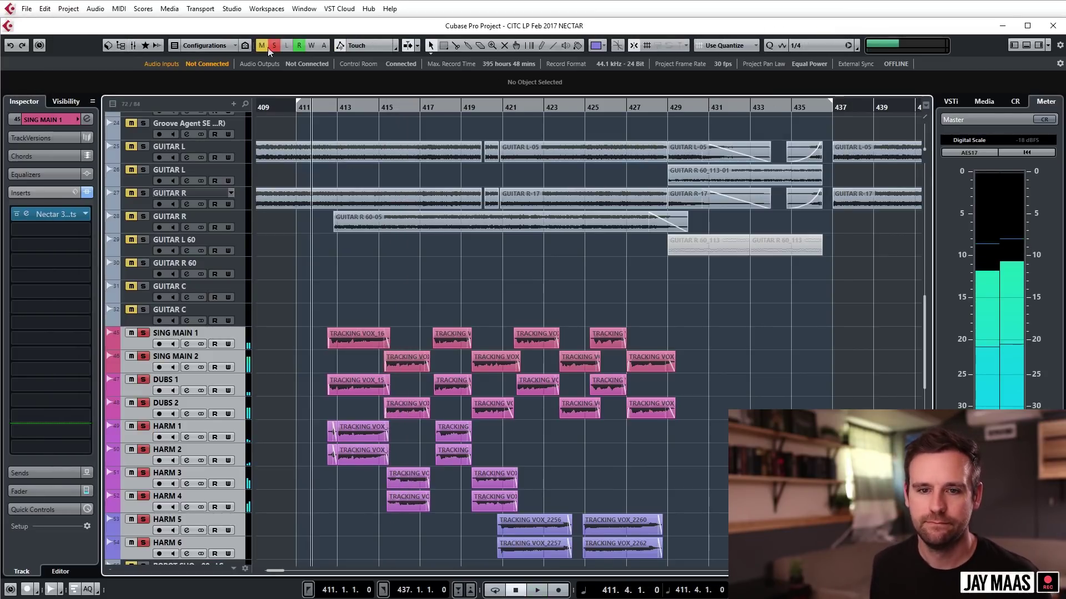
Turn off the vocal solo and play the full mix from 411.1.1
key(s)
scroll(454, 337, down, 4)
scroll(452, 338, down, 4)
scroll(439, 344, up, 5)
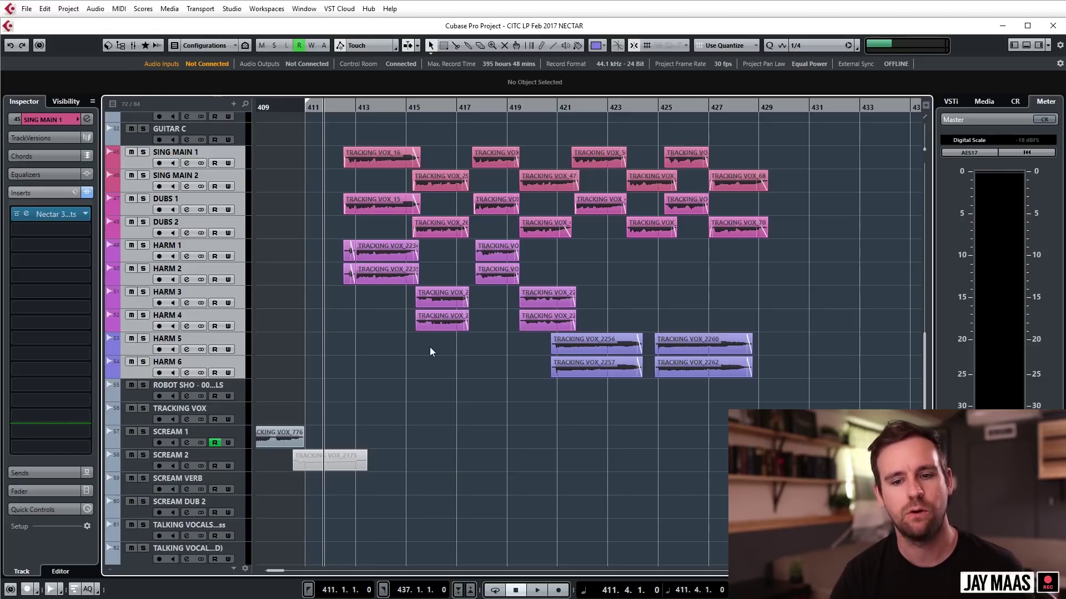
scroll(389, 344, up, 8)
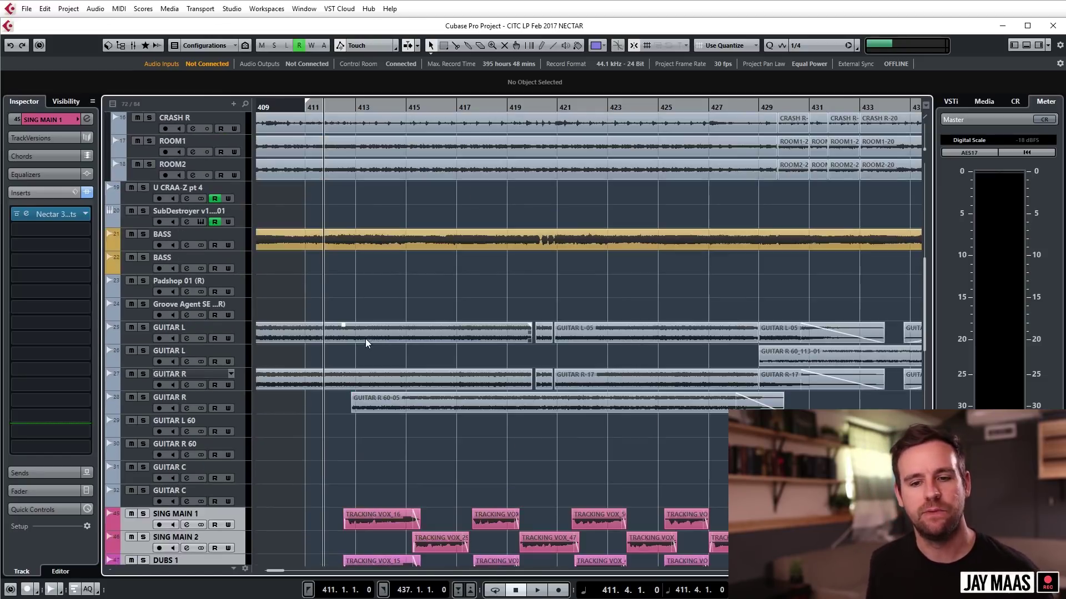
click(304, 111)
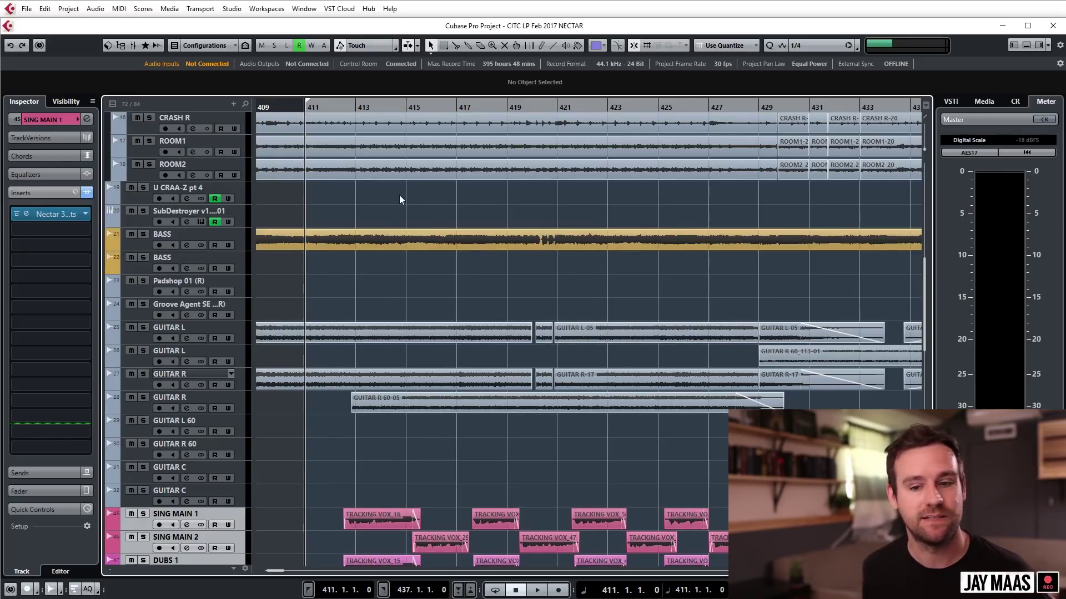
key(space)
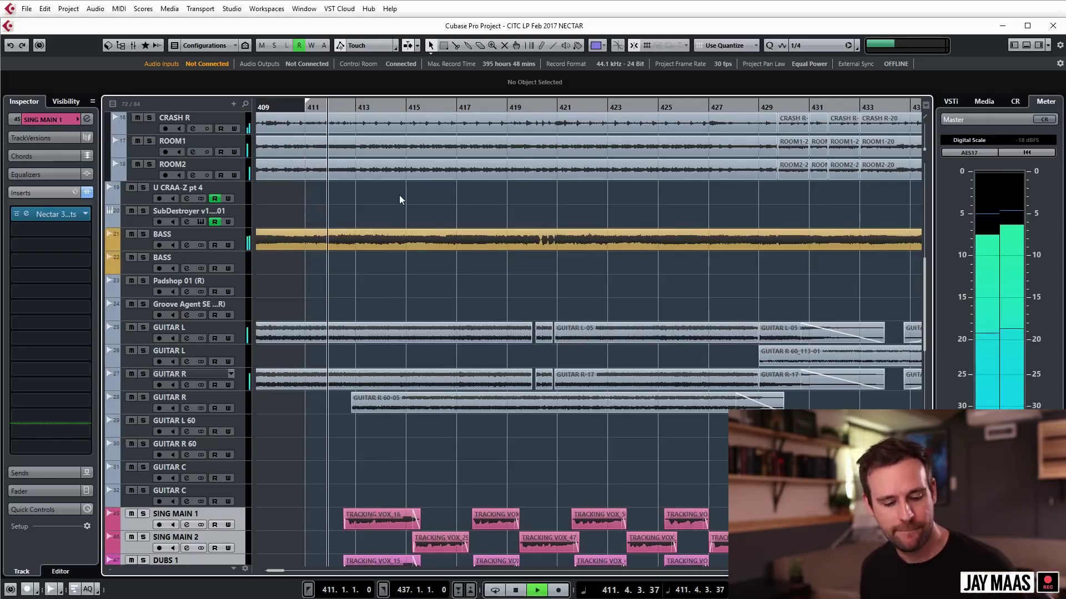